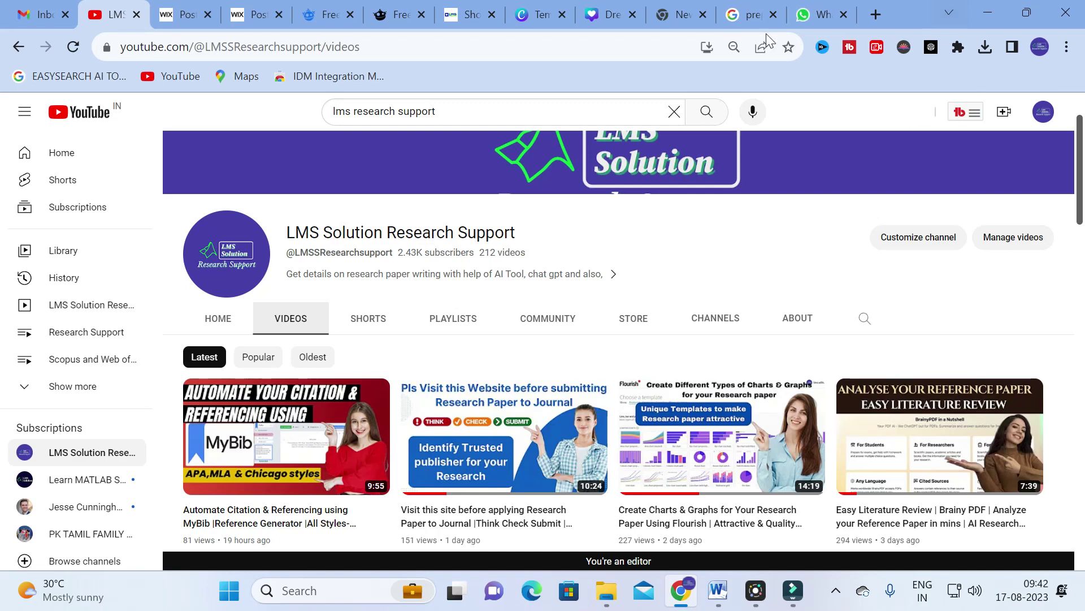
# - Switch to the prepostseo Google search results and open the Pre Post SEO website
pyautogui.click(742, 9)
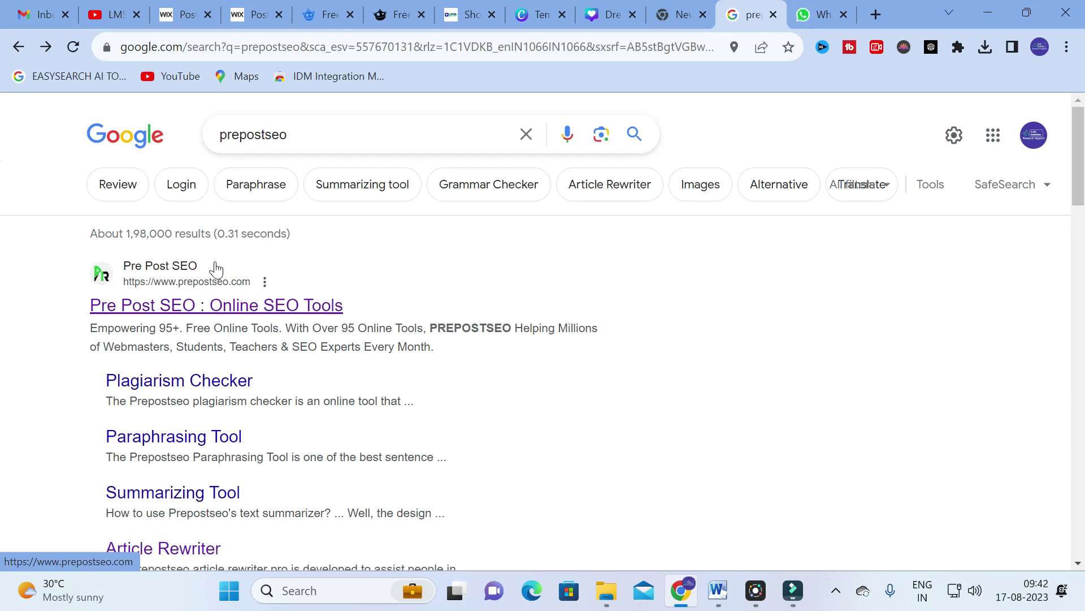
pyautogui.click(187, 307)
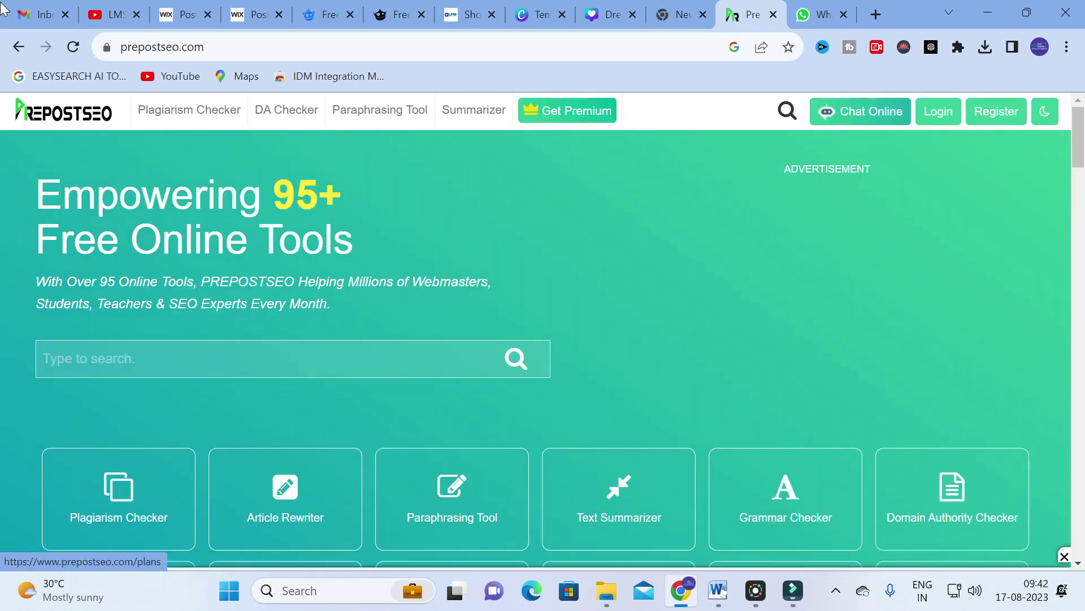
# - Examine the homepage's featured tools and its Writing & Education, Domain Tools and Website Management Tool sections
pyautogui.scroll(-2, 5, 328)
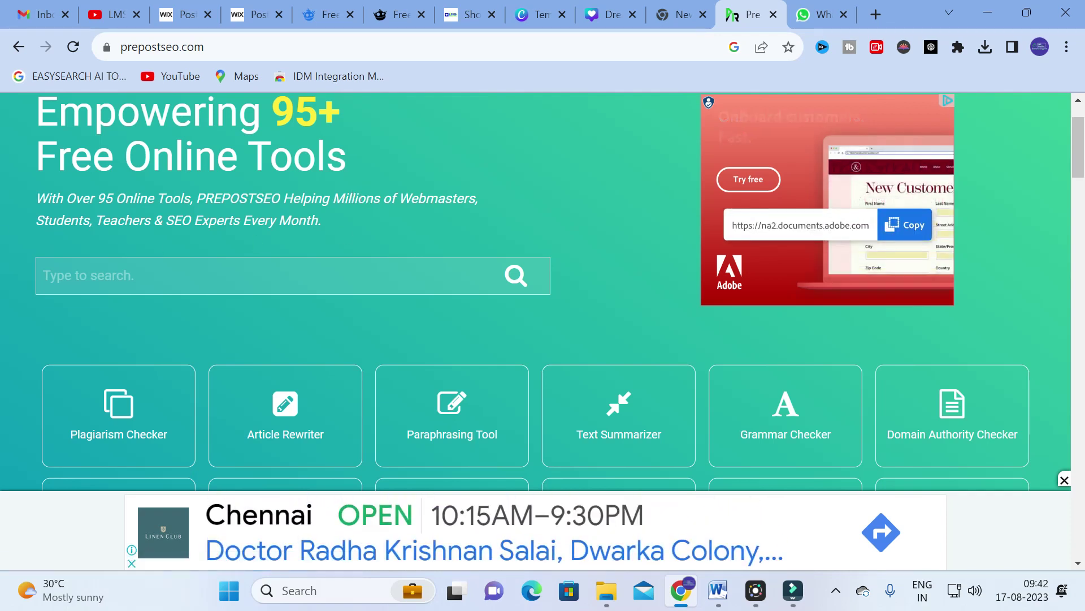
pyautogui.scroll(-1, 305, 245)
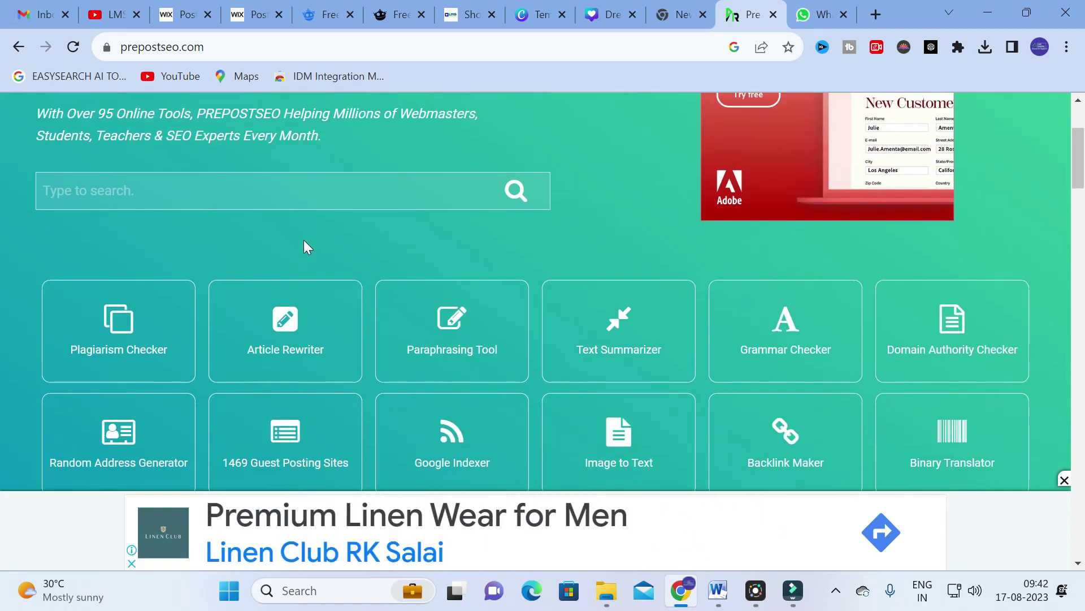
pyautogui.scroll(-1, 213, 253)
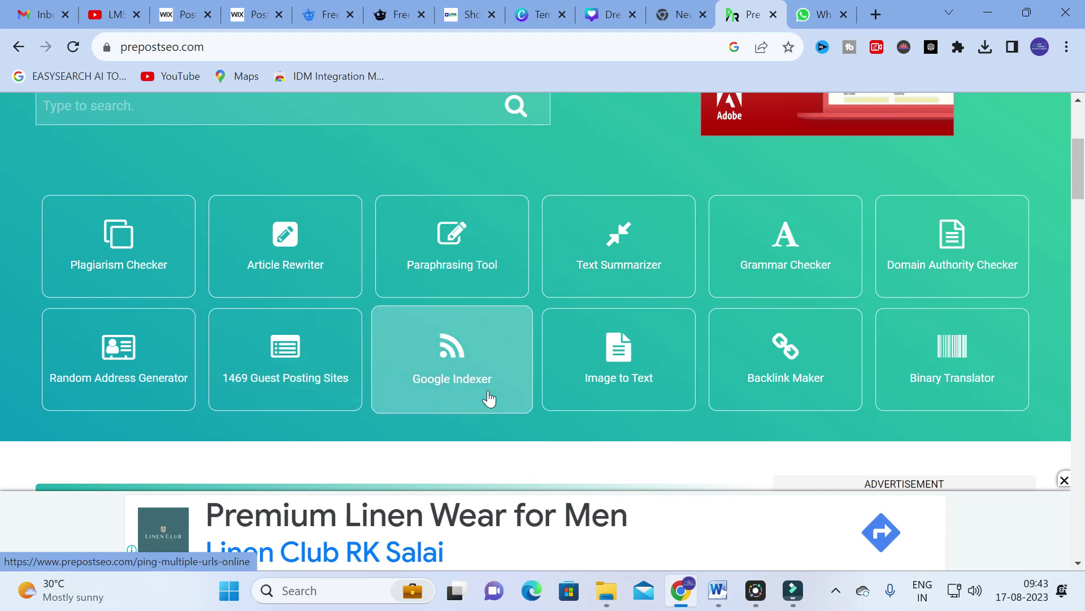
pyautogui.scroll(-3, 869, 387)
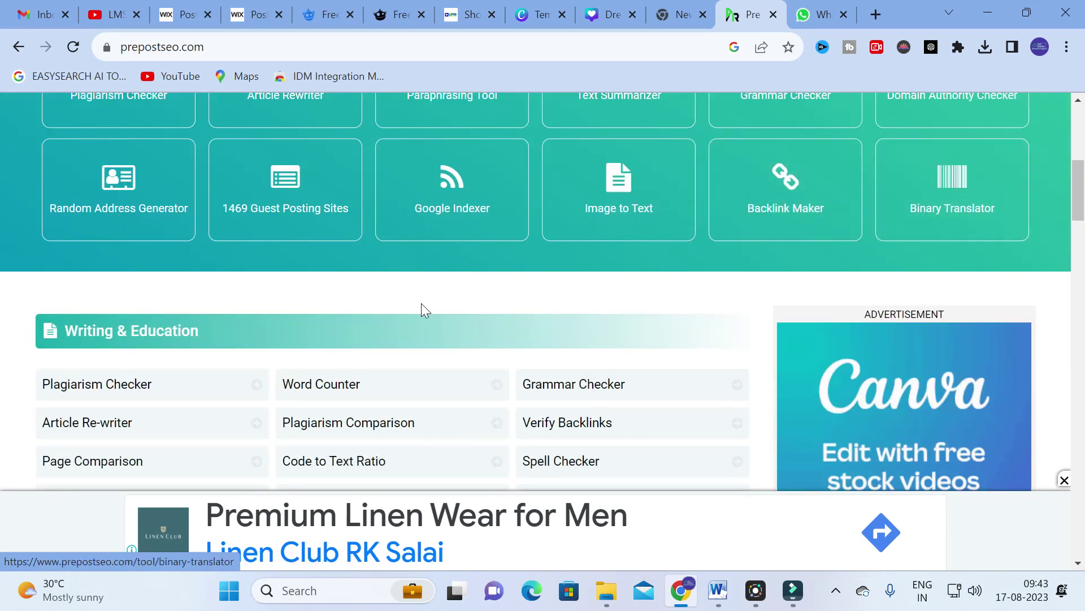
pyautogui.scroll(-2, 244, 305)
pyautogui.scroll(-2, 244, 310)
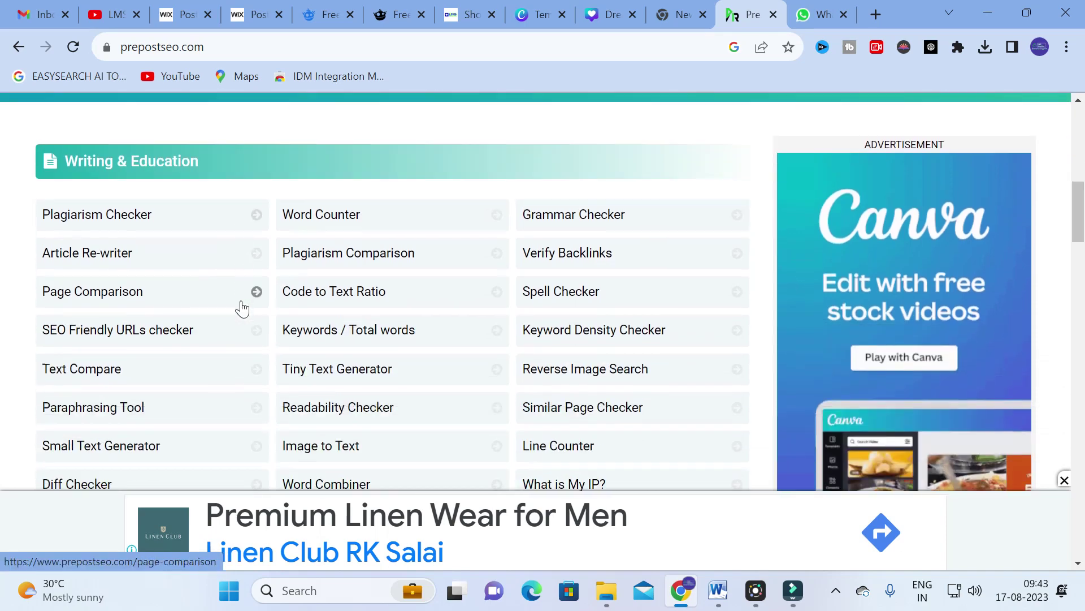
pyautogui.scroll(-2, 169, 209)
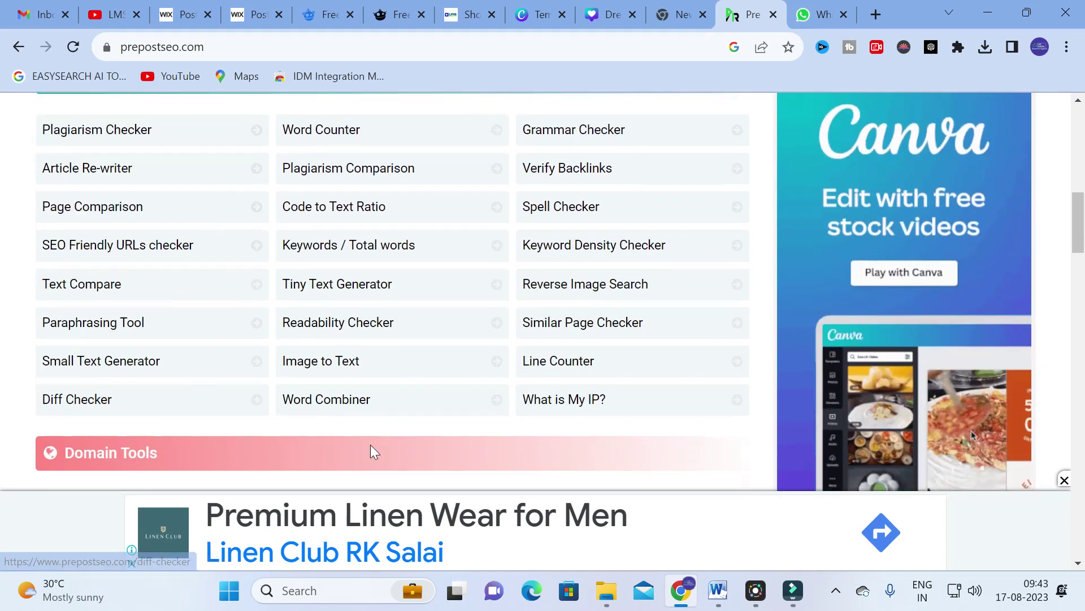
pyautogui.scroll(1, 231, 255)
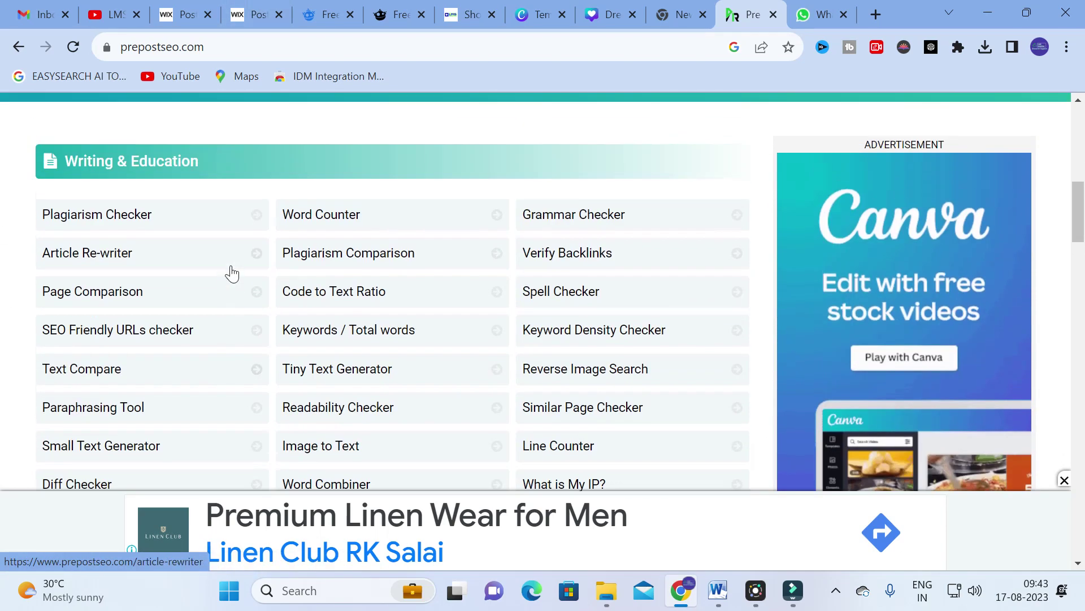
pyautogui.scroll(-1, 119, 237)
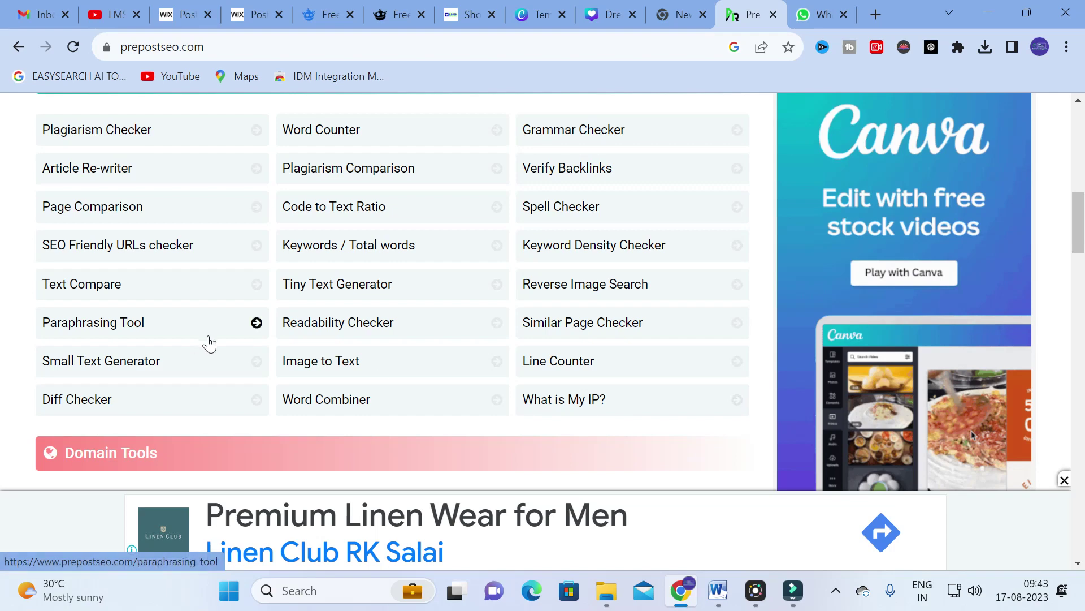
pyautogui.scroll(-3, 209, 342)
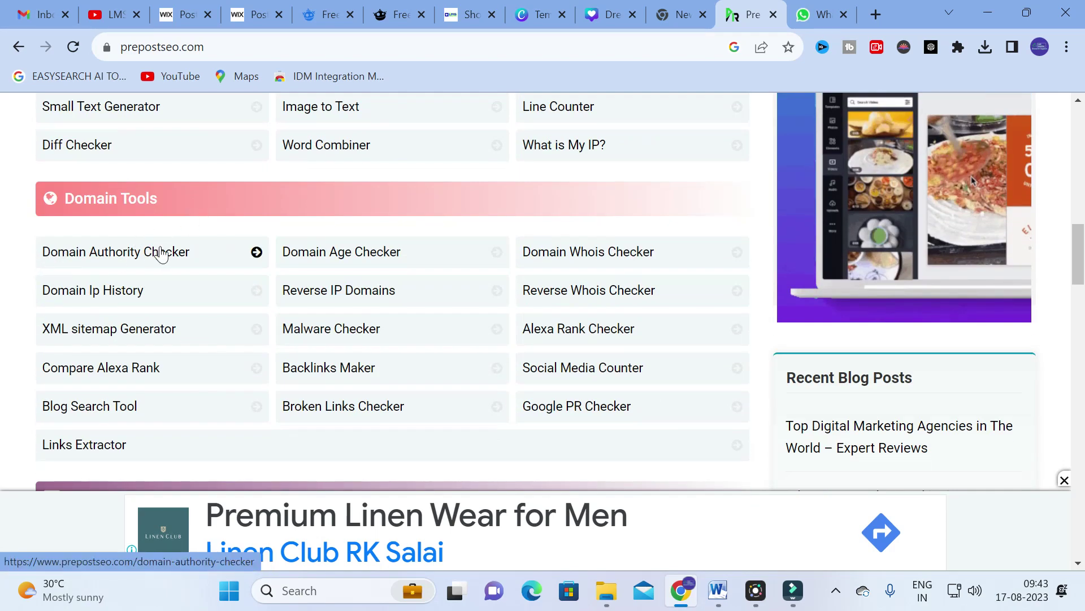
pyautogui.scroll(-4, 101, 462)
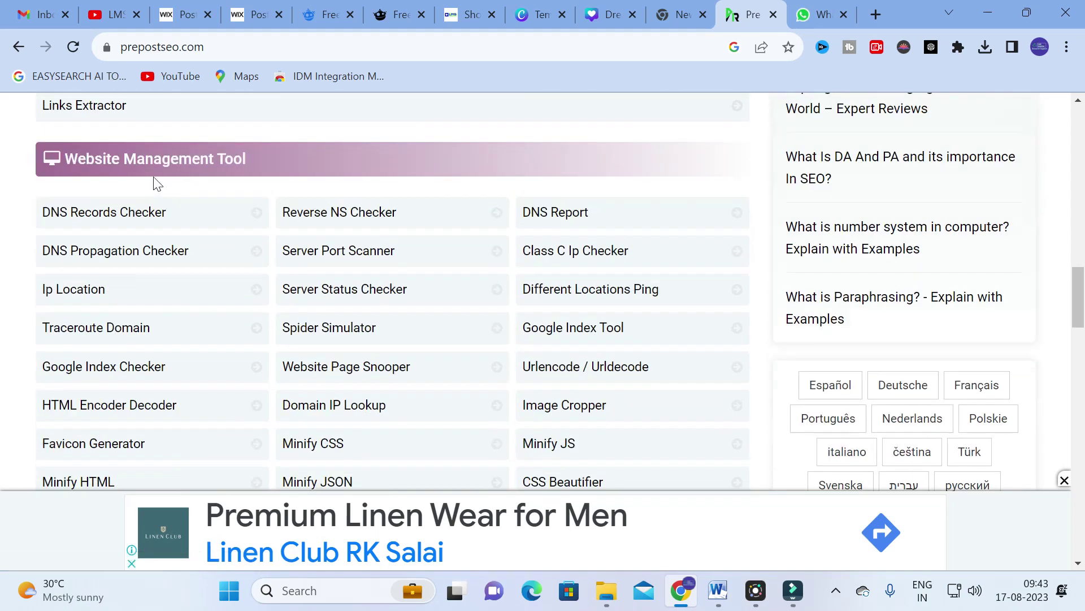
pyautogui.scroll(-1, 82, 192)
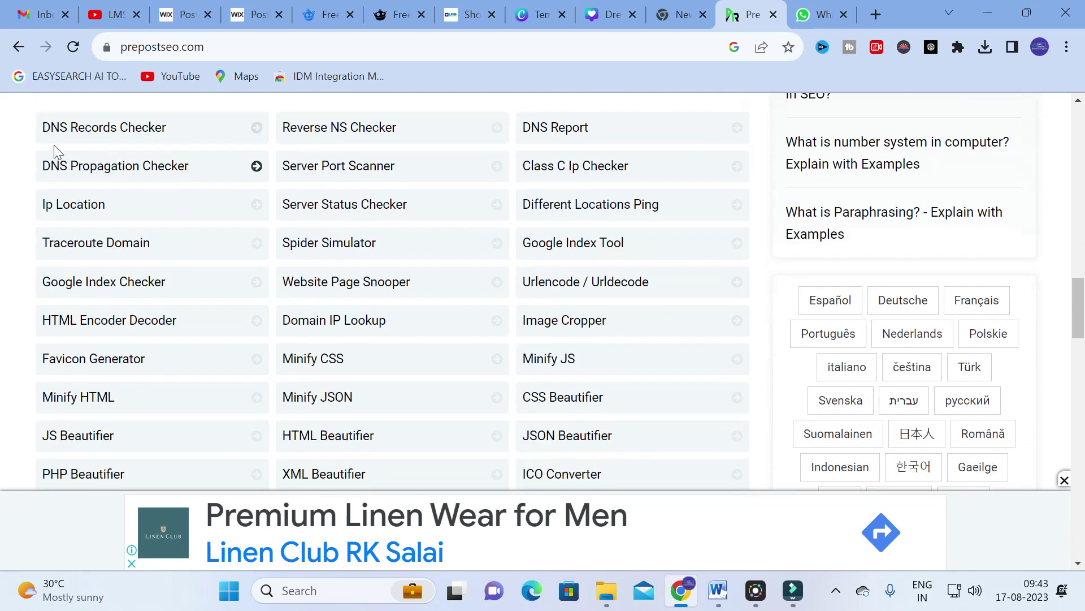
pyautogui.scroll(-2, 140, 152)
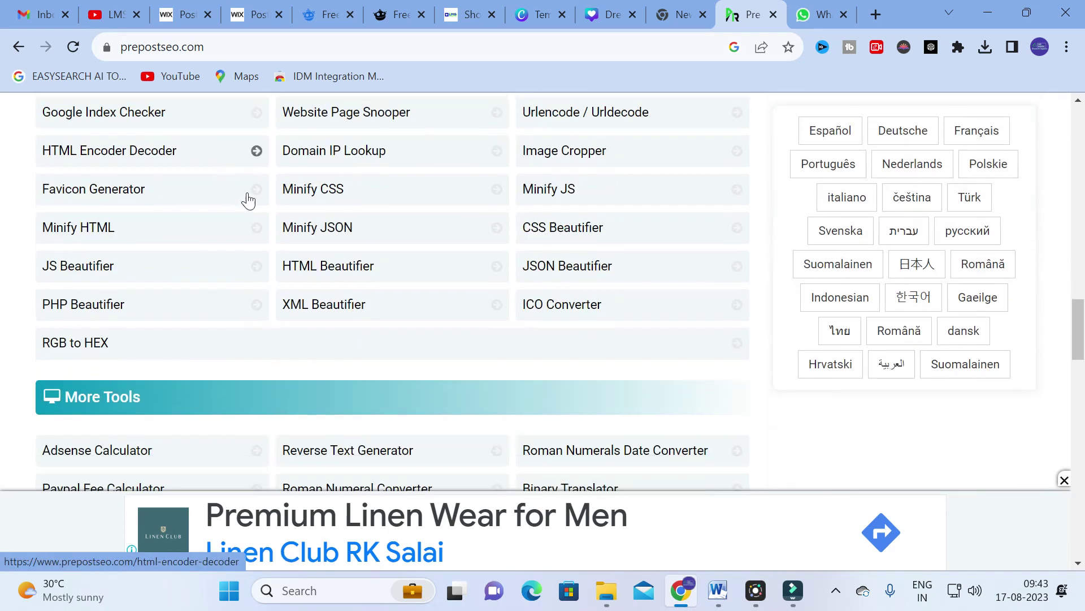
pyautogui.scroll(-4, 291, 269)
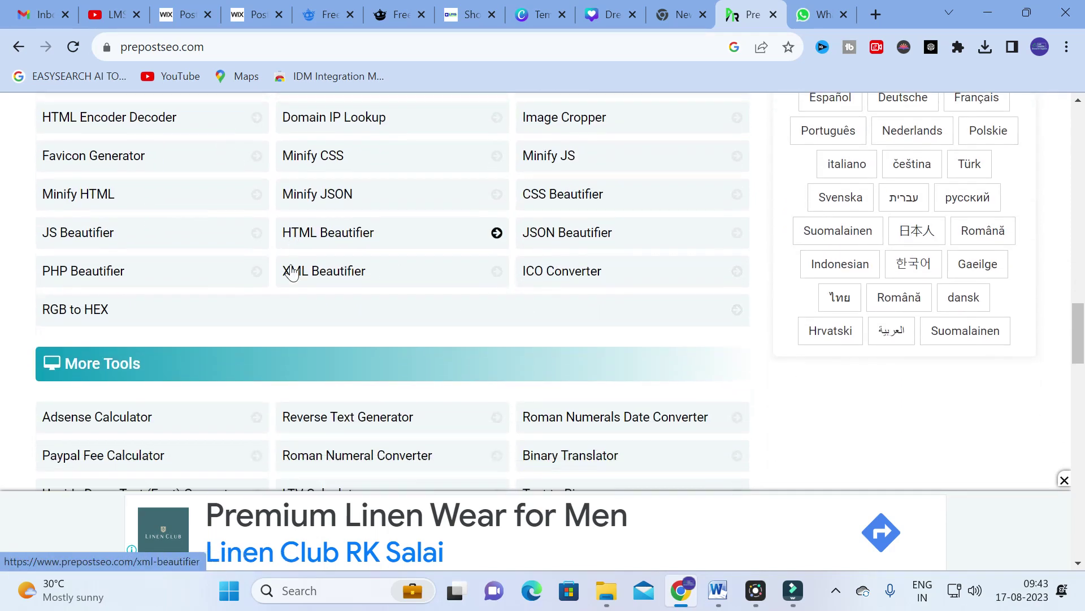
# - Examine the More Tools section and the tools in other languages, and review the Writing & Education tools again
pyautogui.scroll(1, 158, 248)
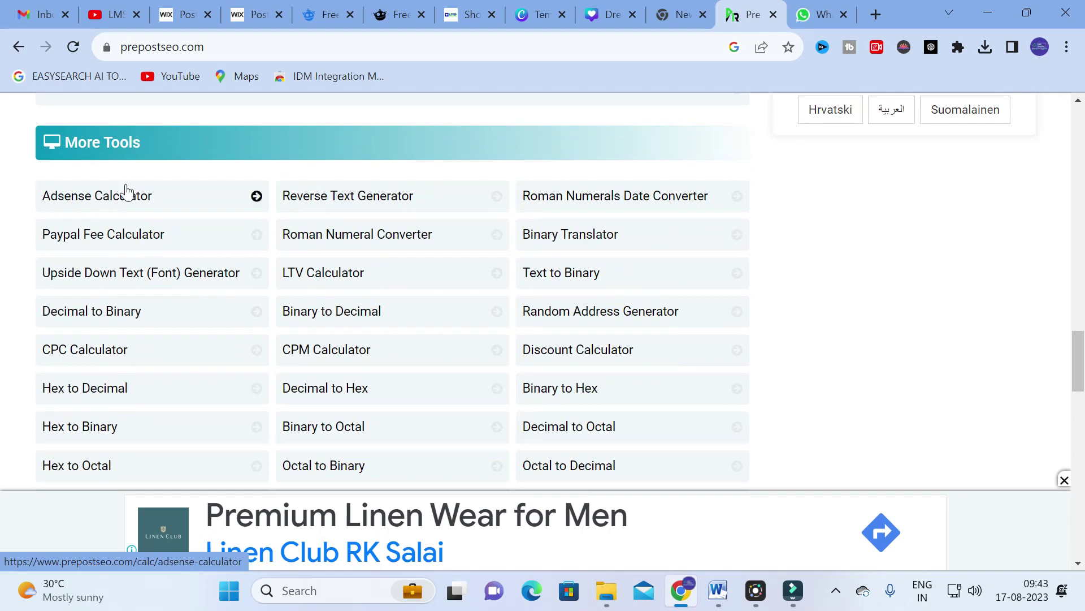
pyautogui.scroll(-1, 126, 189)
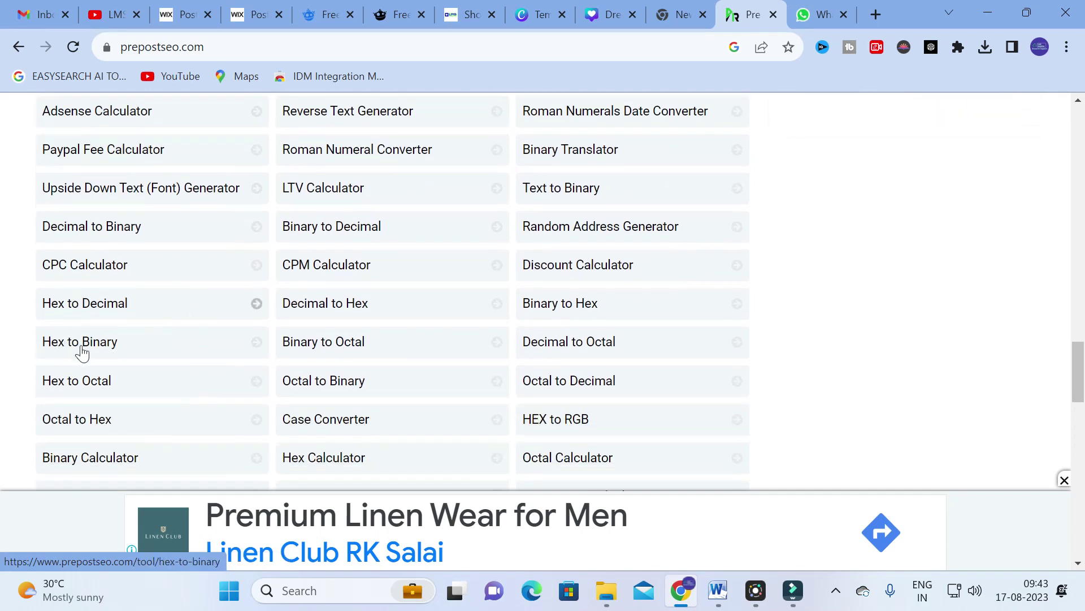
pyautogui.scroll(-3, 177, 308)
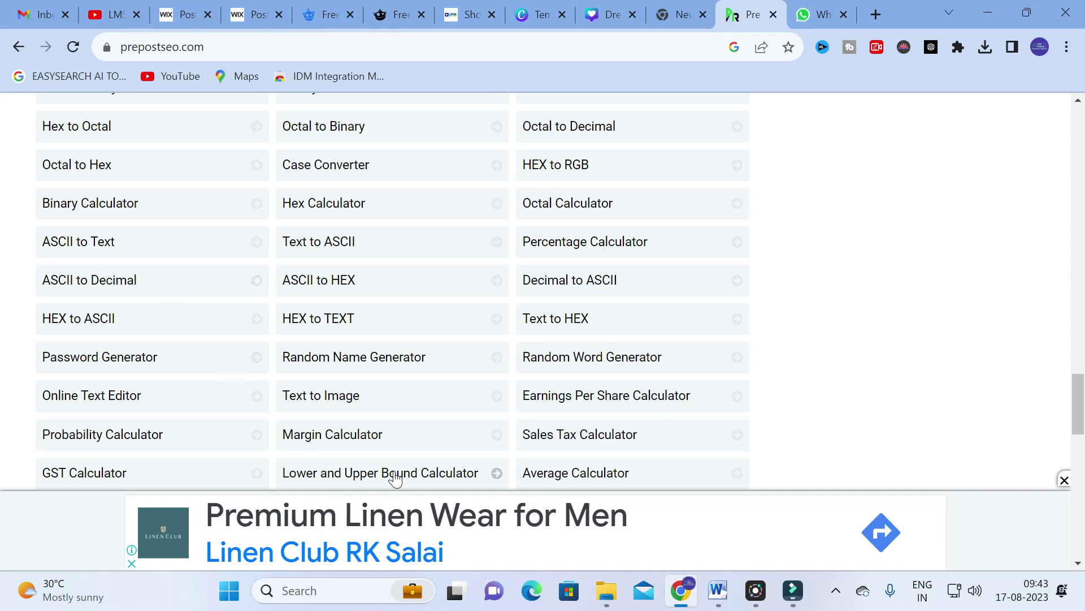
pyautogui.scroll(-1, 310, 376)
pyautogui.scroll(-2, 309, 376)
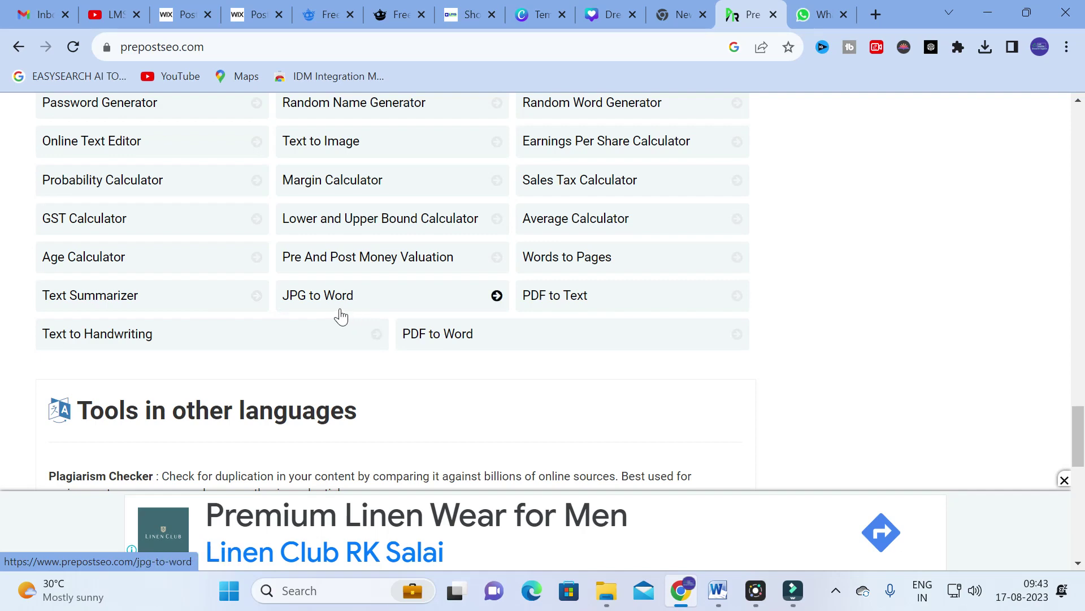
pyautogui.scroll(1, 328, 293)
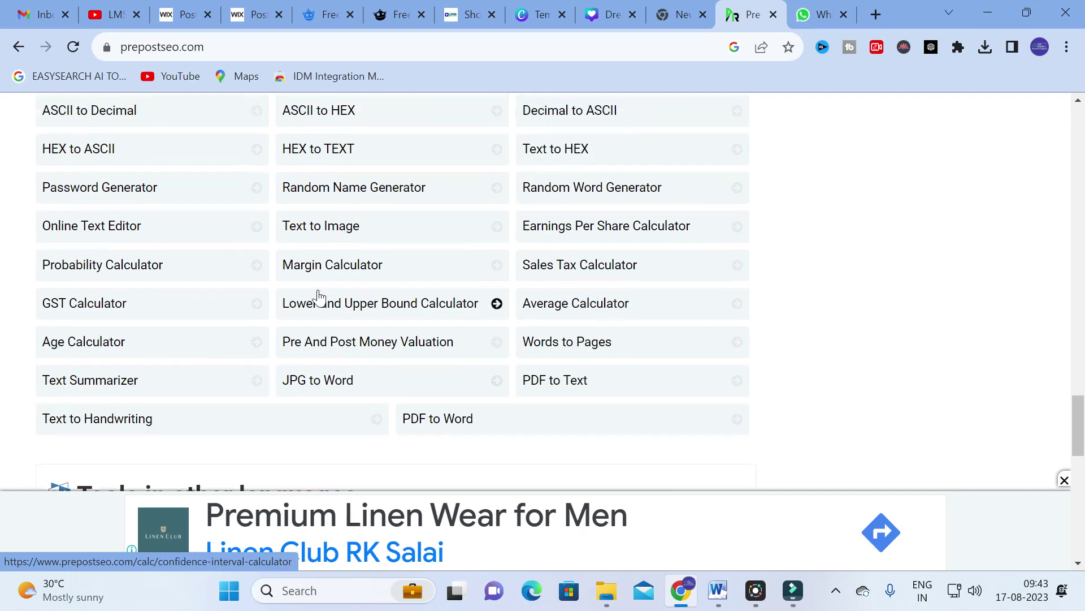
pyautogui.scroll(1, 660, 305)
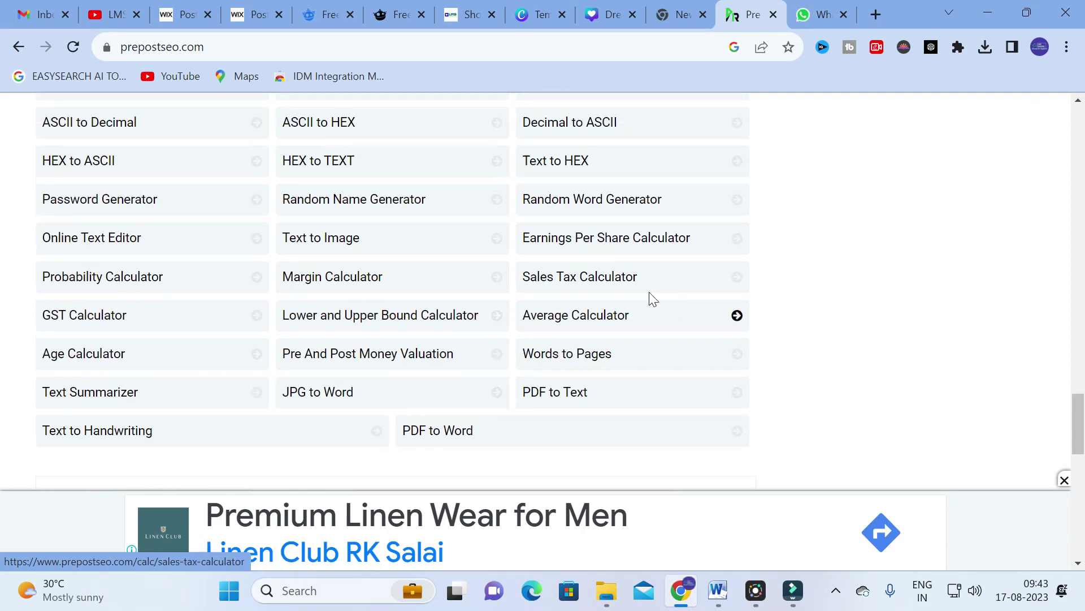
pyautogui.scroll(1, 162, 223)
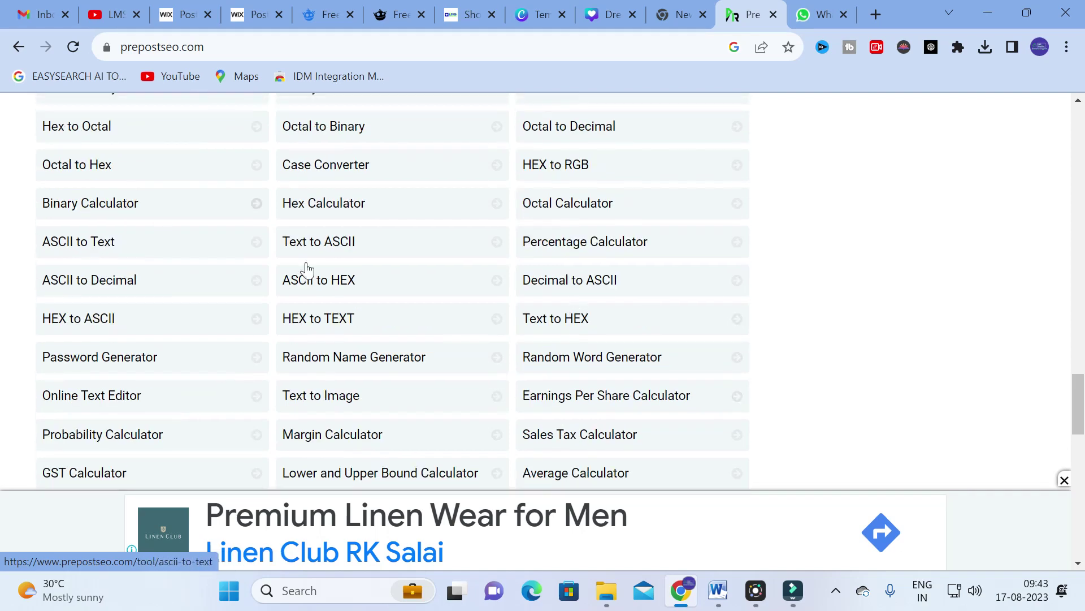
pyautogui.scroll(5, 388, 364)
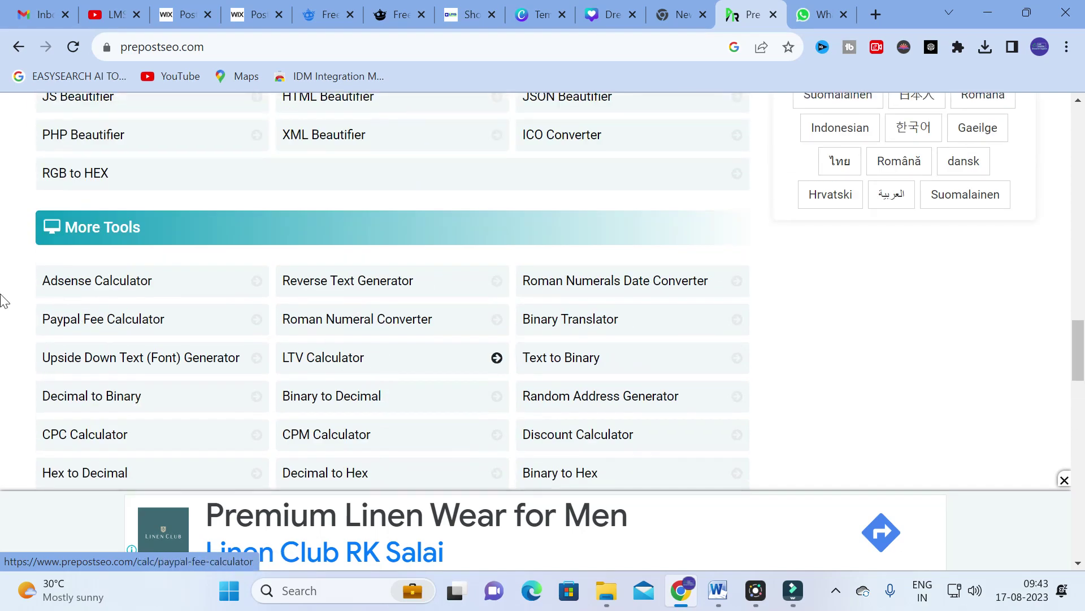
pyautogui.scroll(-12, 666, 283)
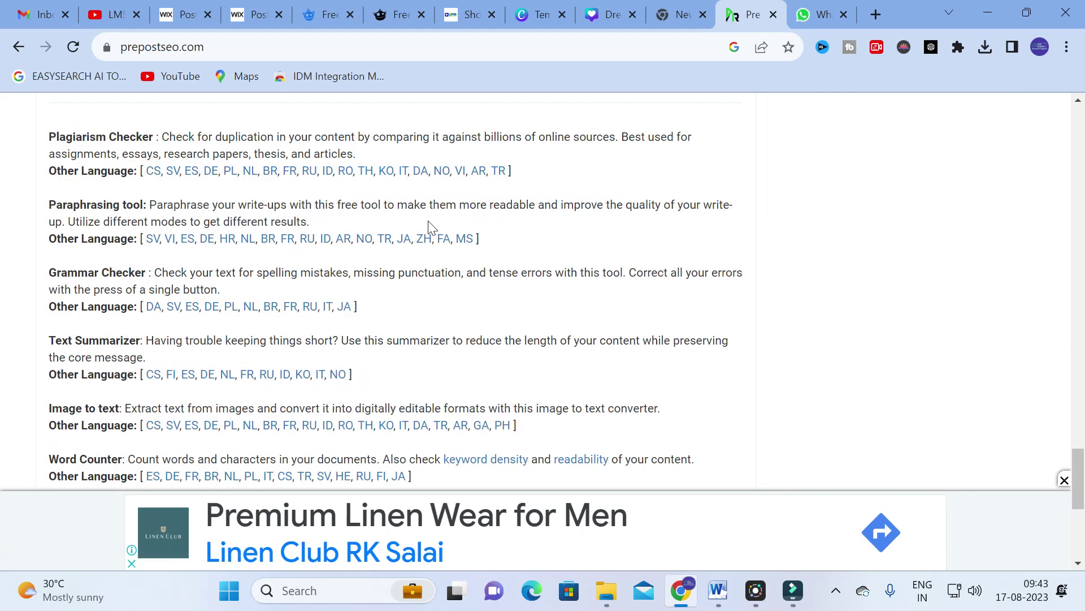
pyautogui.scroll(15, 425, 216)
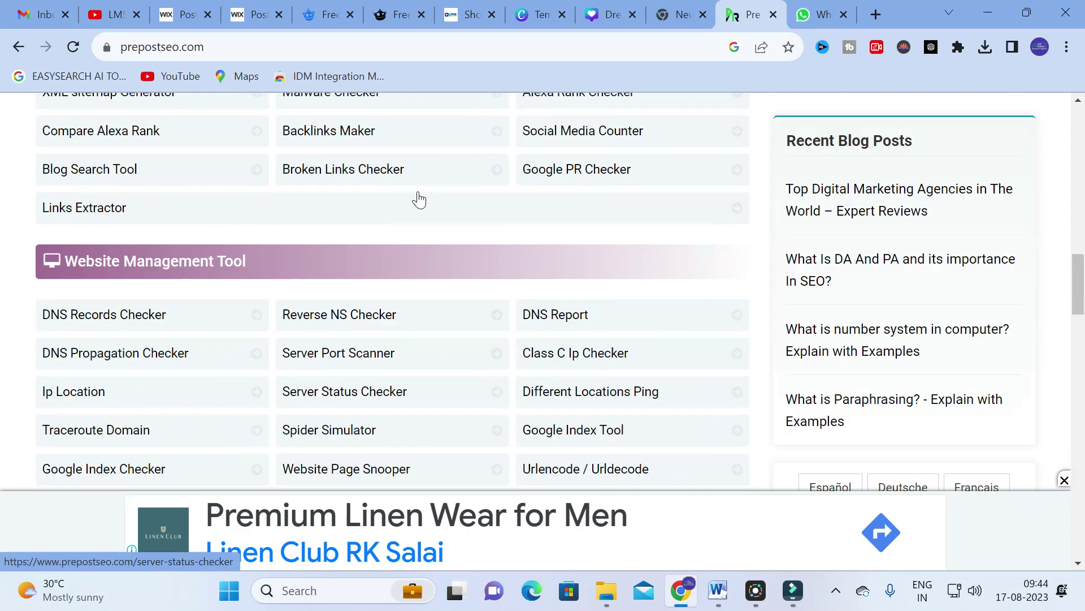
pyautogui.scroll(2, 416, 192)
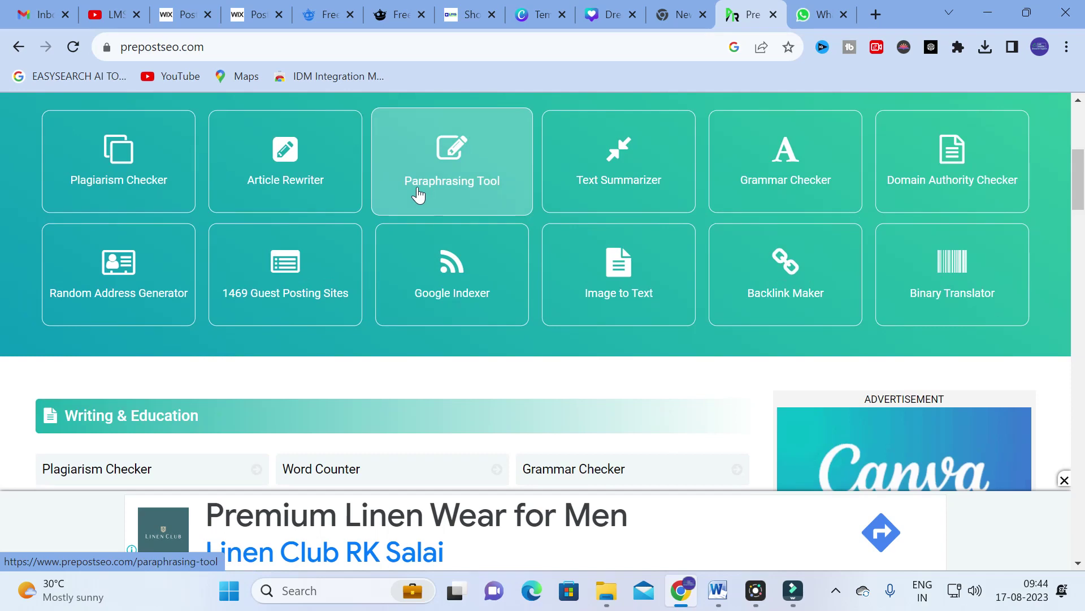
pyautogui.scroll(-2, 347, 354)
pyautogui.scroll(-2, 242, 306)
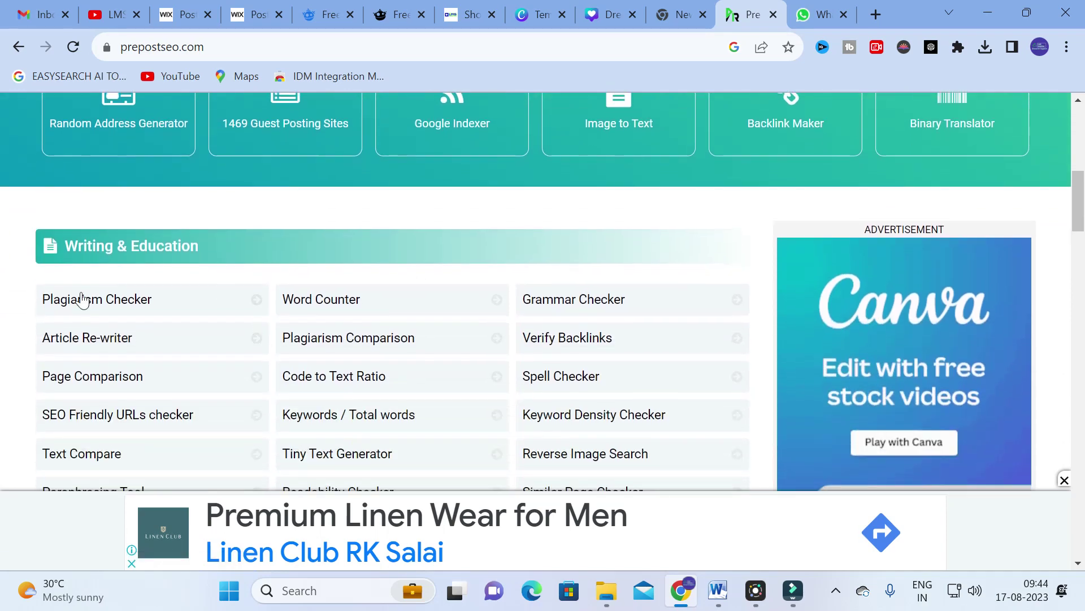
pyautogui.scroll(10, 337, 390)
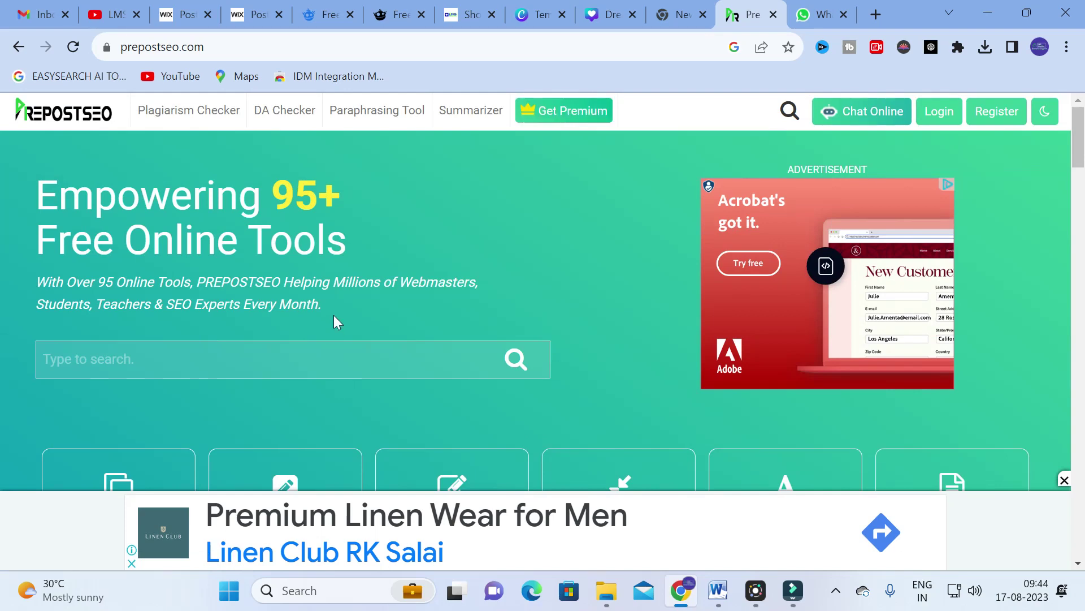
# - Open the Article Rewriter from the homepage's featured tools and set its mode to Advanced
pyautogui.scroll(-3, 325, 318)
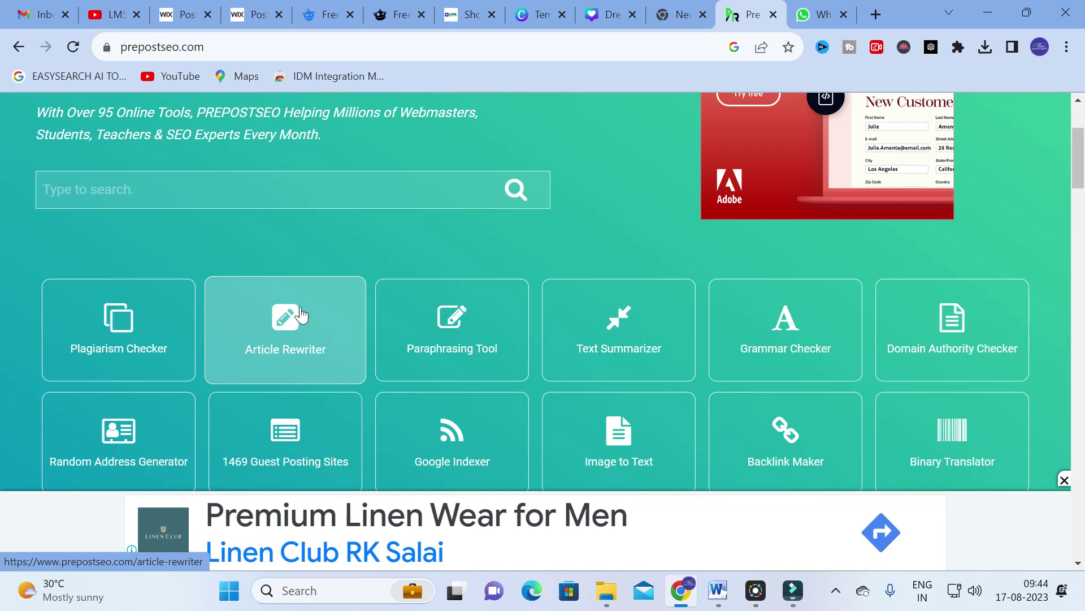
pyautogui.click(300, 314)
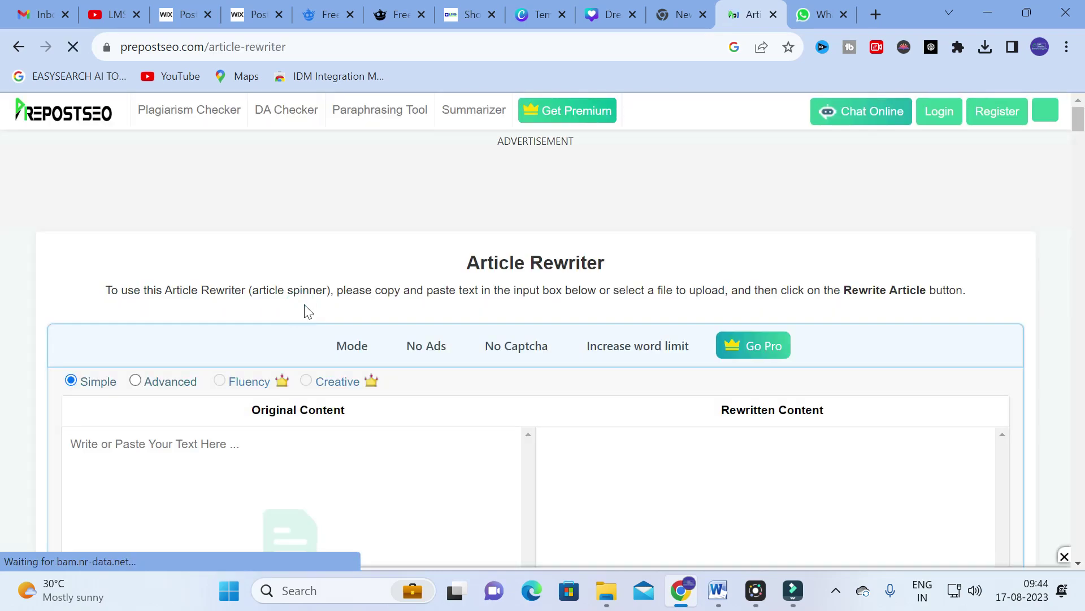
pyautogui.scroll(-3, 274, 277)
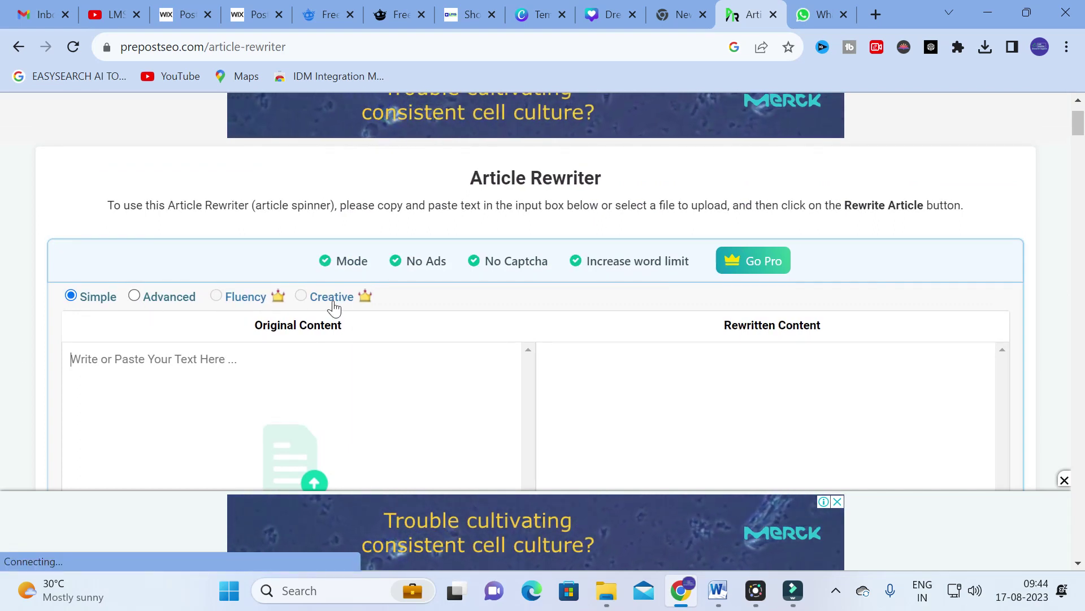
pyautogui.scroll(-3, 322, 309)
pyautogui.click(134, 126)
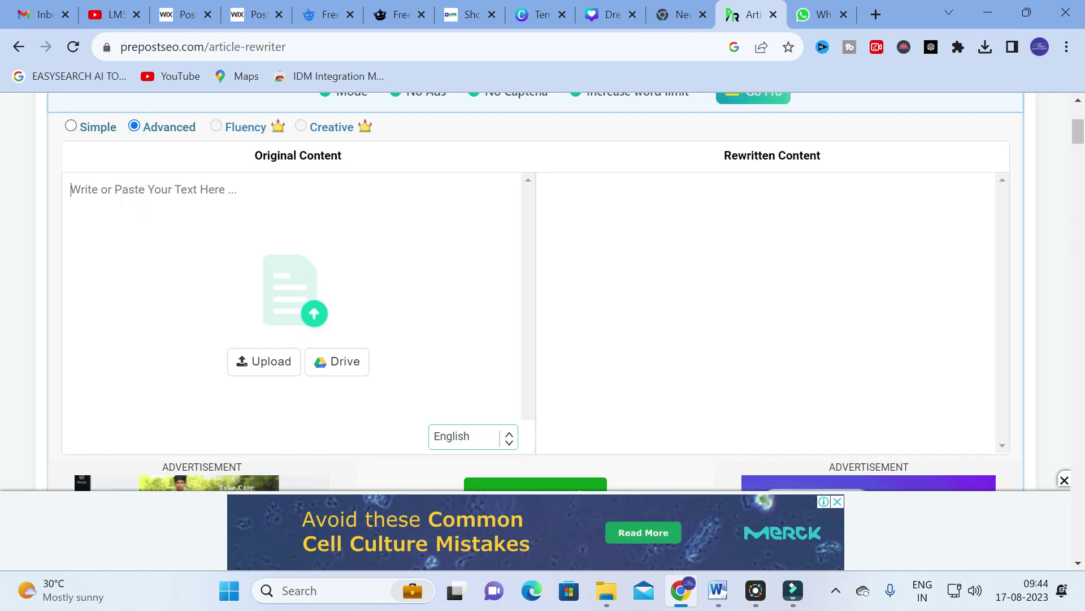
# - Copy the first paragraph of the BASICS OF PV Word document and paste it into the Article Rewriter's original content
pyautogui.moveTo(732, 597)
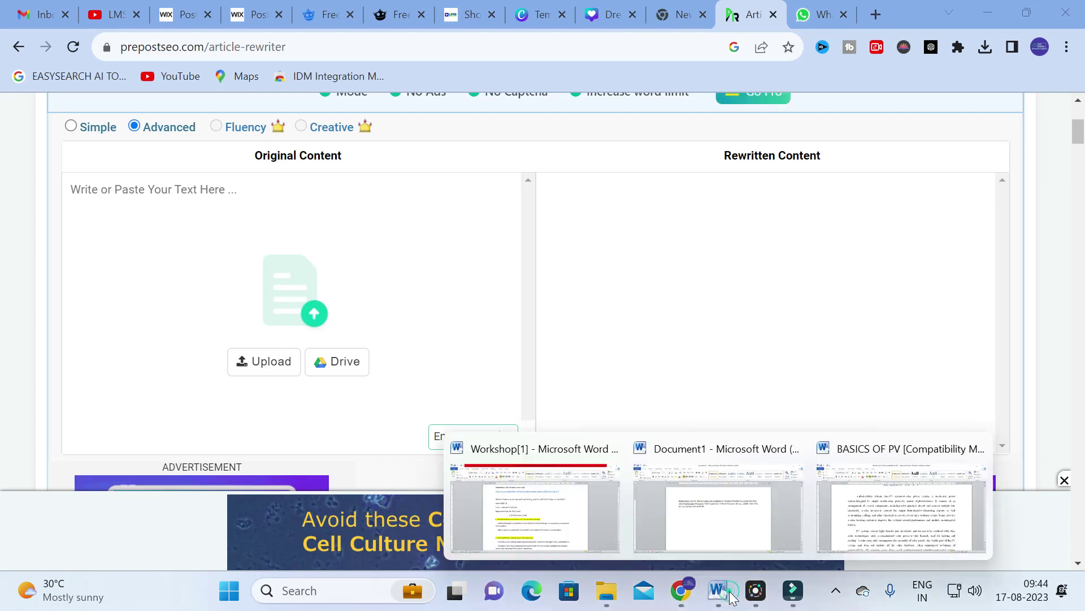
pyautogui.click(848, 548)
pyautogui.moveTo(244, 207); pyautogui.dragTo(291, 400)
pyautogui.hotkey('ctrl', 'c')
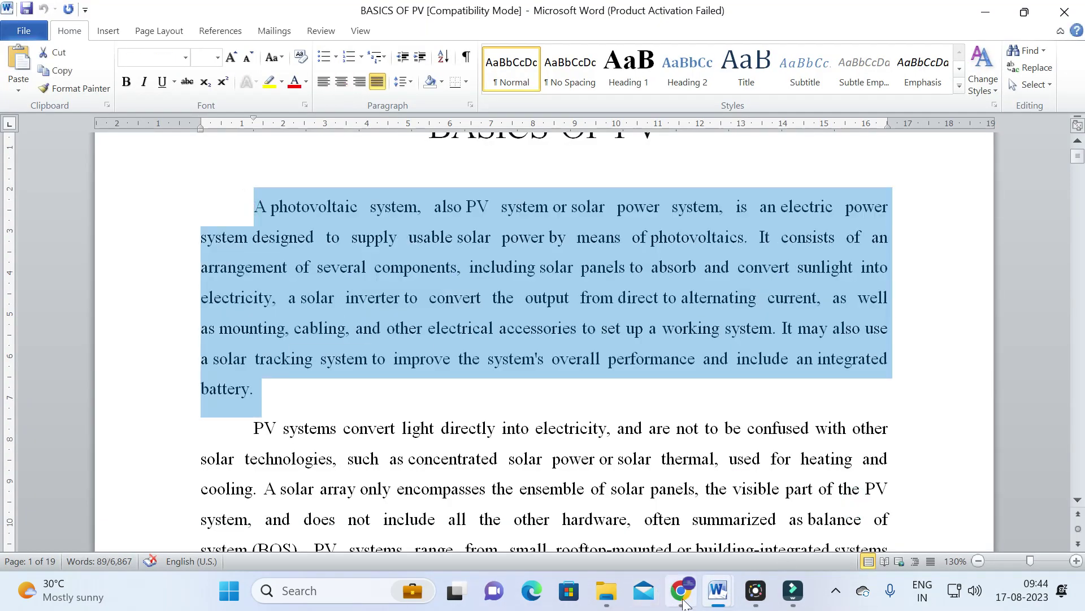
pyautogui.click(679, 588)
pyautogui.hotkey('ctrl', 'v')
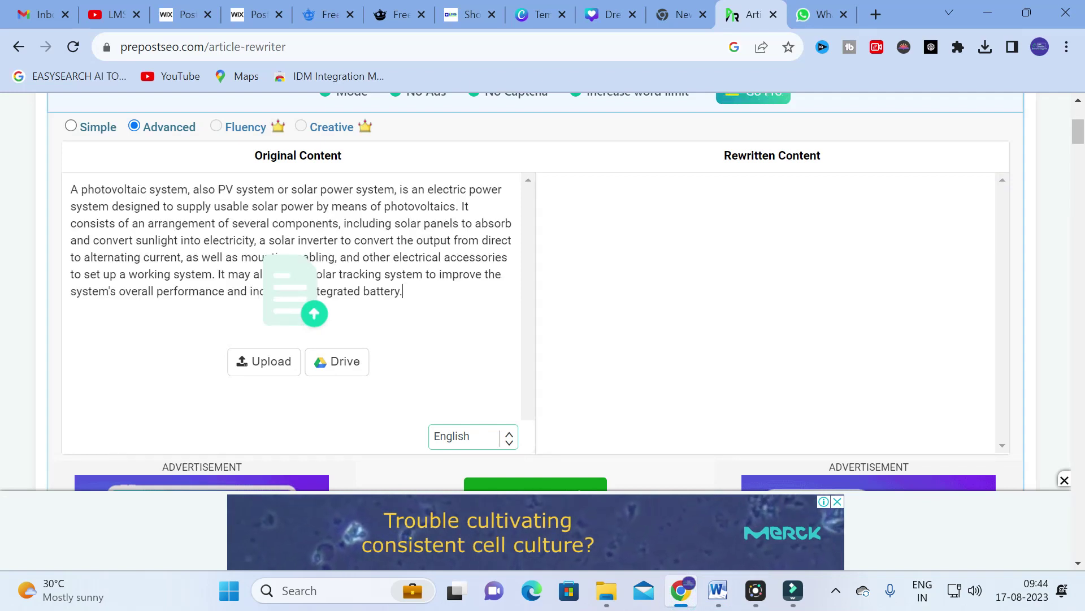
# - Examine the languages offered for the Article Rewriter's original content
pyautogui.scroll(-1, 475, 396)
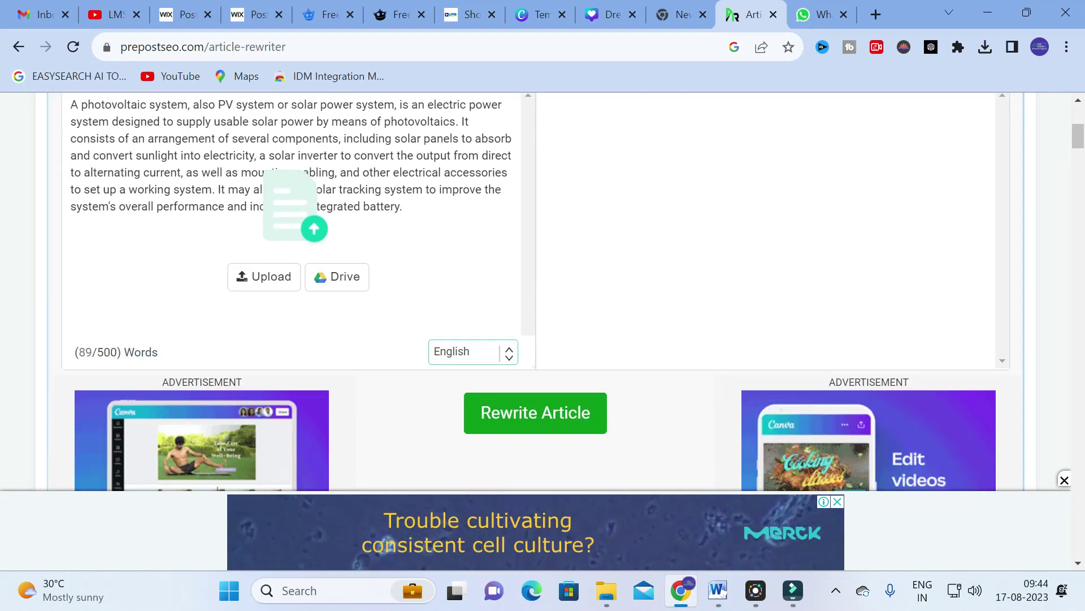
pyautogui.click(510, 357)
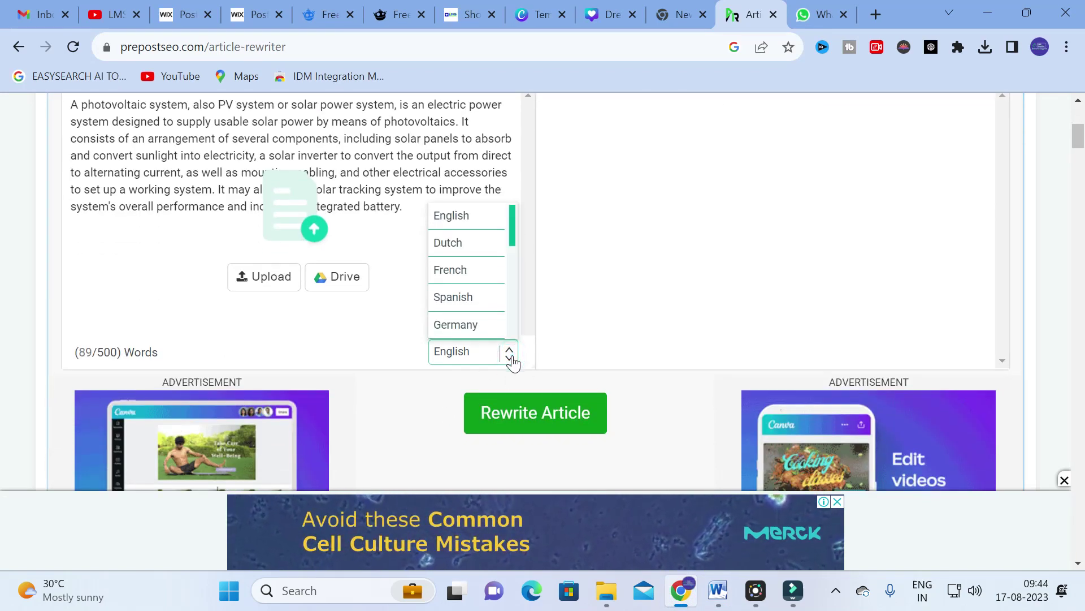
pyautogui.scroll(-5, 493, 269)
pyautogui.scroll(-3, 489, 275)
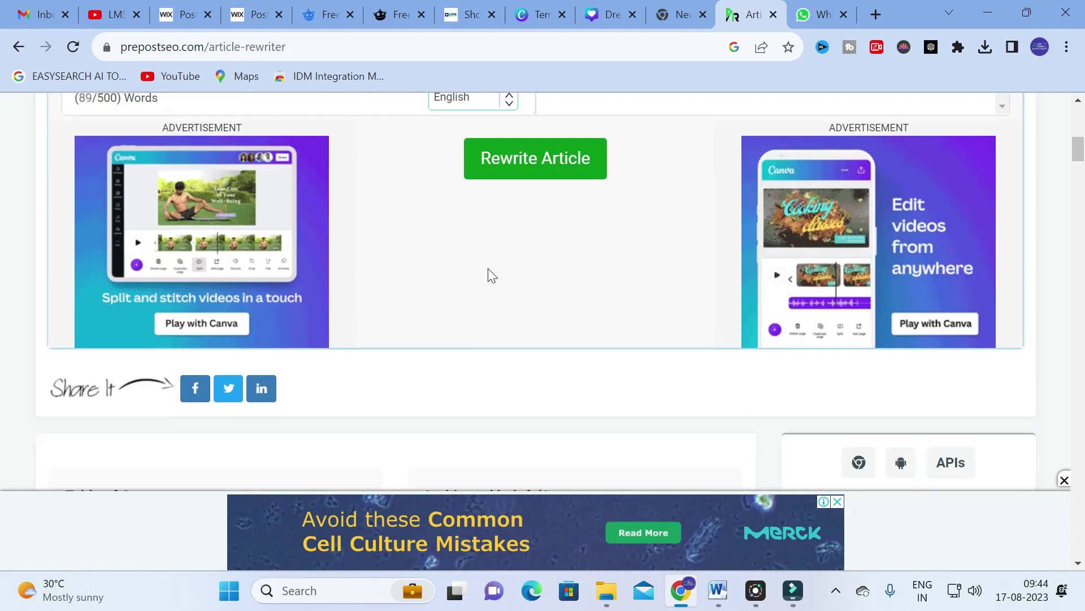
pyautogui.scroll(6, 486, 274)
pyautogui.scroll(5, 496, 350)
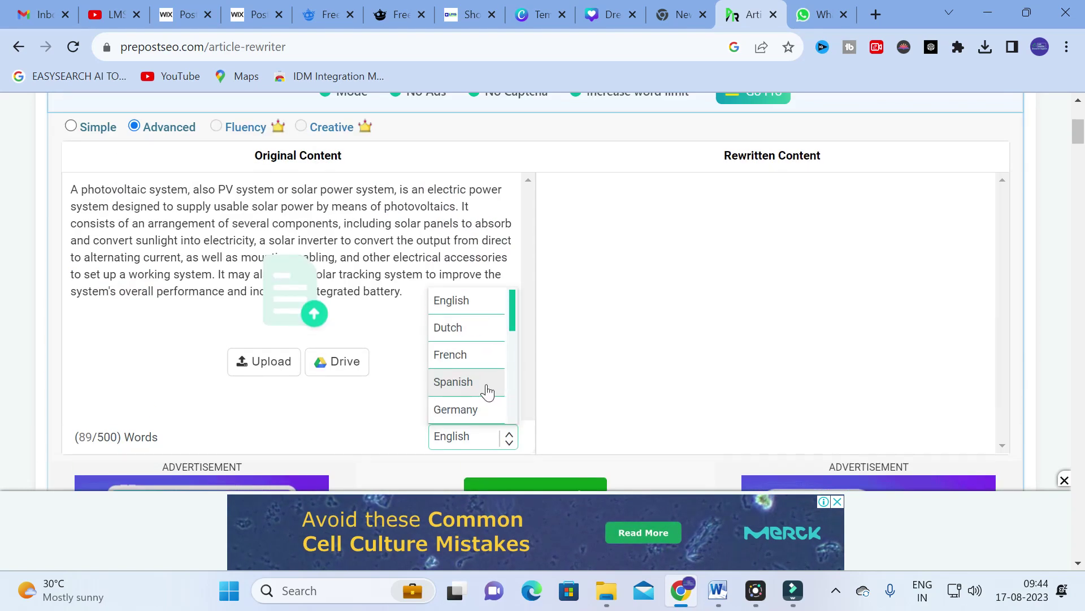
pyautogui.scroll(-5, 477, 386)
pyautogui.scroll(-2, 354, 409)
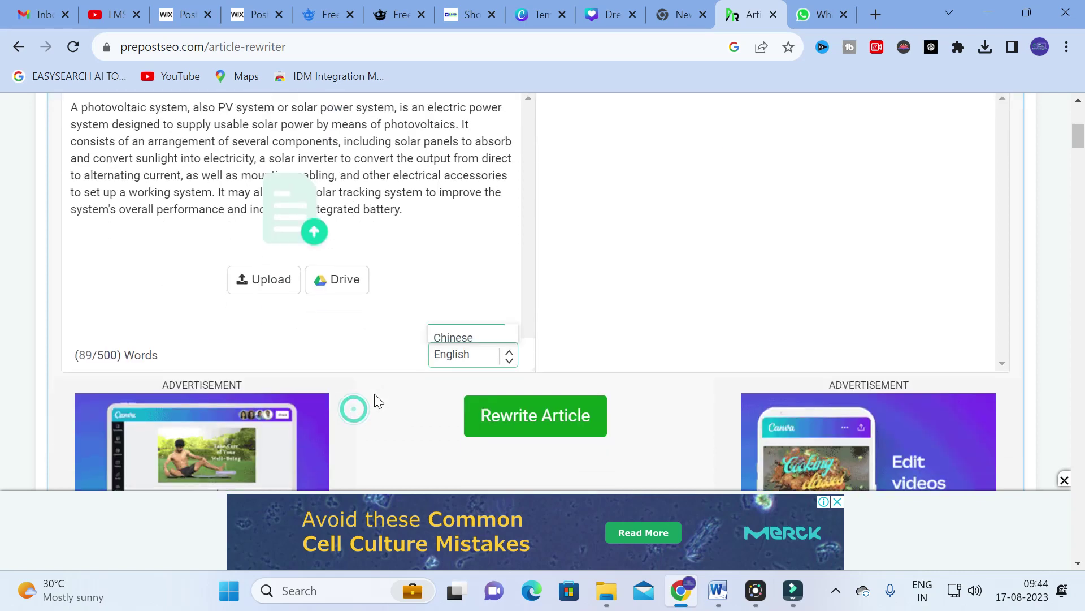
# - Rewrite the photovoltaic paragraph in Advanced mode, complete the human verification and compare the rewritten content with the original
pyautogui.click(544, 415)
pyautogui.click(446, 331)
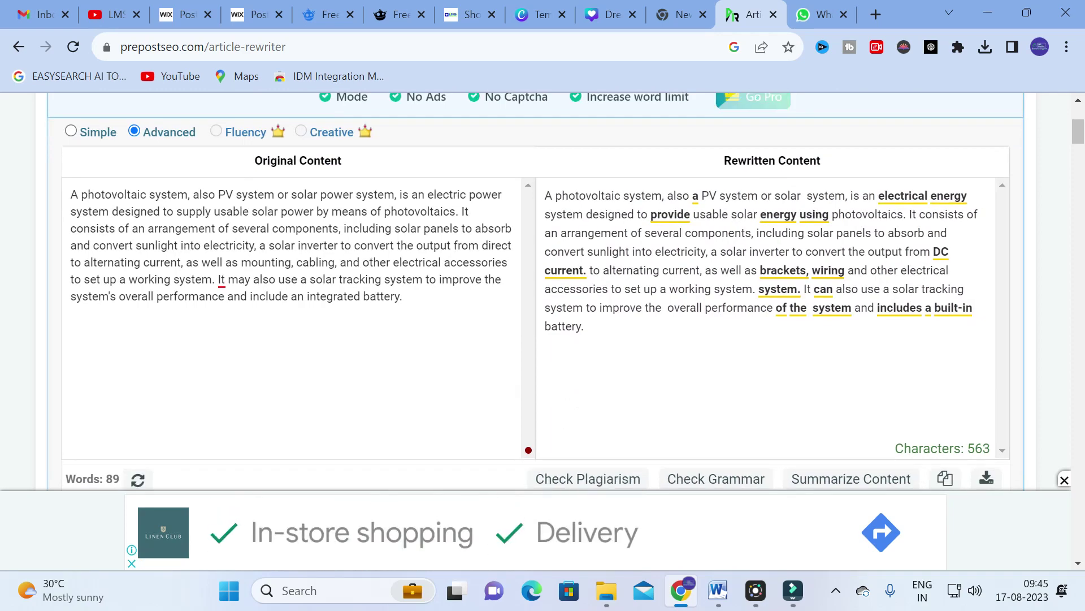
pyautogui.scroll(3, 620, 342)
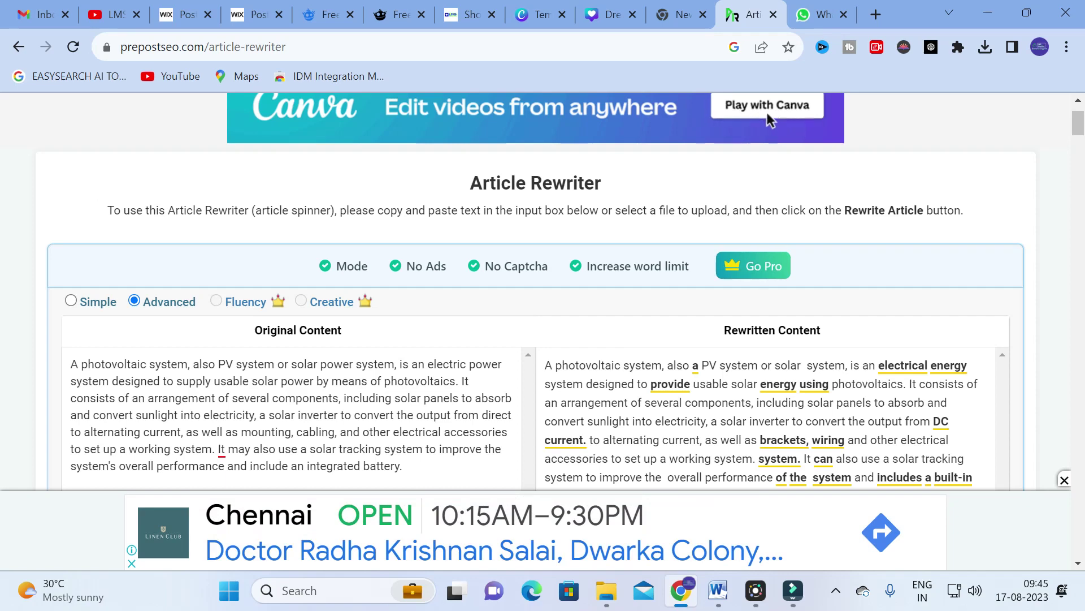
pyautogui.scroll(-3, 772, 120)
pyautogui.scroll(3, 507, 353)
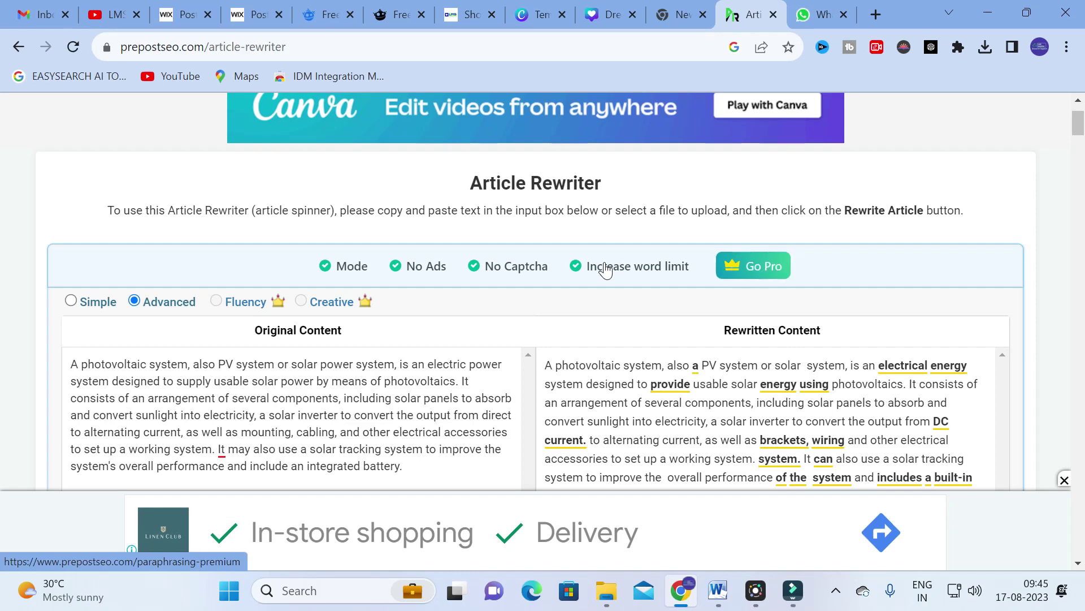
# - Return to the homepage and open the Paraphrasing Tool from the featured tools
pyautogui.click(17, 48)
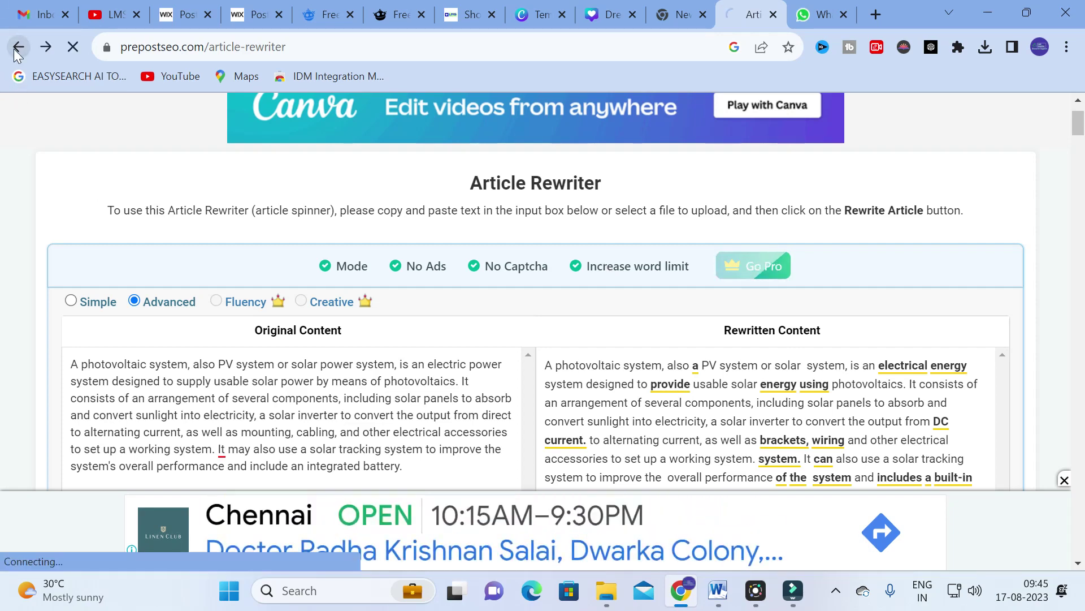
pyautogui.click(20, 56)
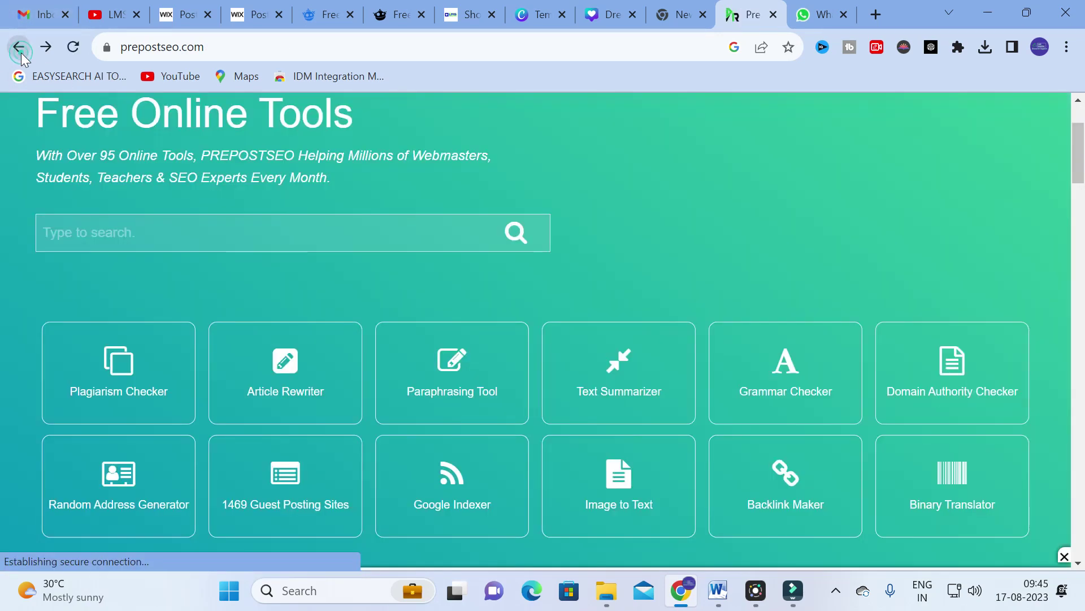
pyautogui.click(451, 366)
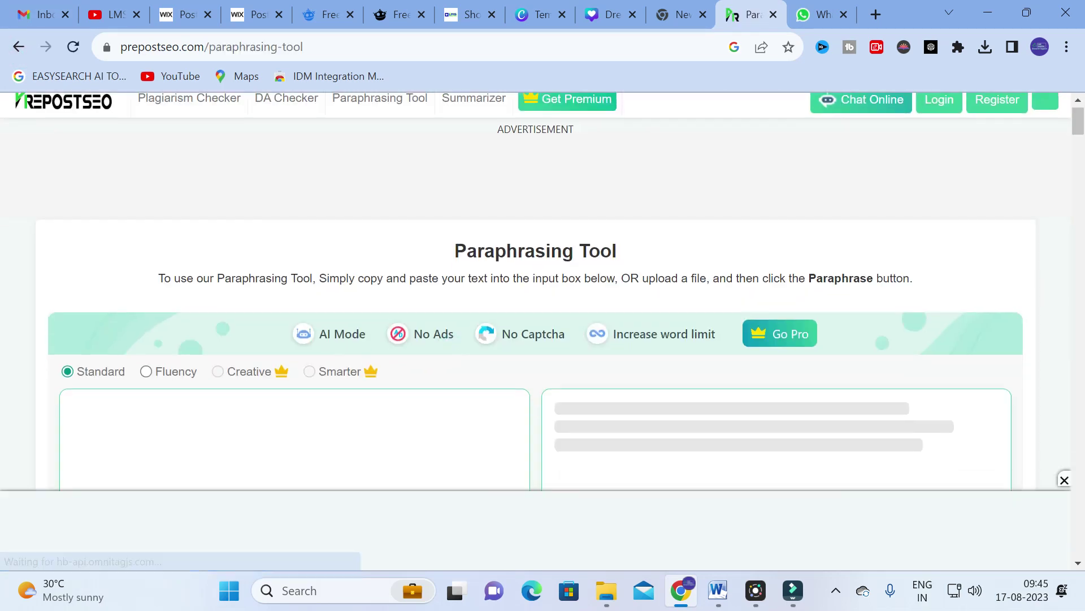
pyautogui.scroll(-3, 267, 400)
pyautogui.moveTo(368, 214)
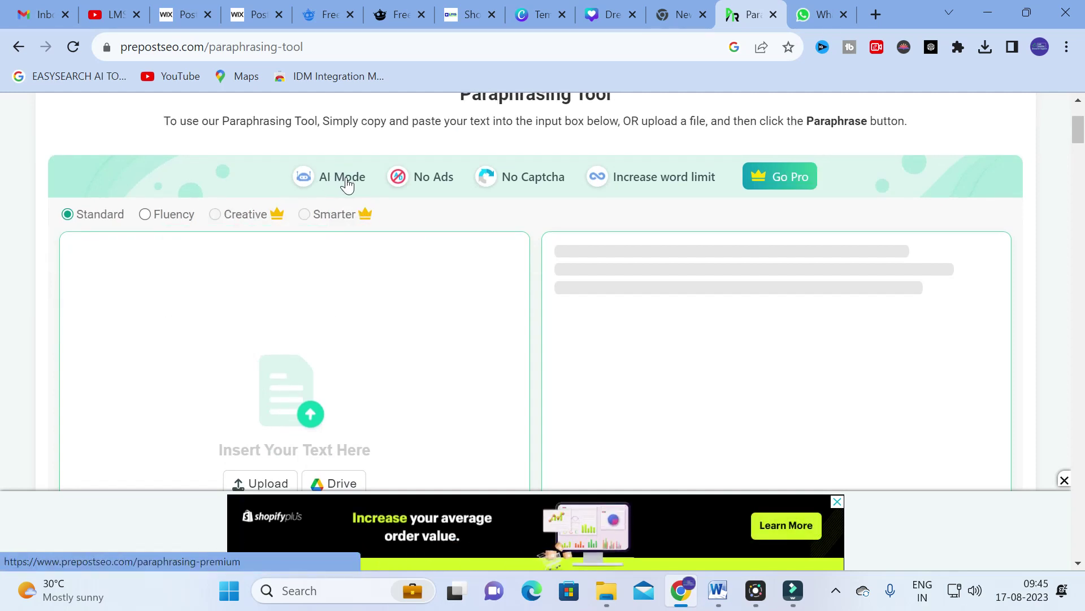
# - Paste the photovoltaic paragraph into the Paraphrasing Tool, paraphrase it in Standard mode in English and review the paraphrased content
pyautogui.scroll(-3, 340, 283)
pyautogui.scroll(3, 331, 351)
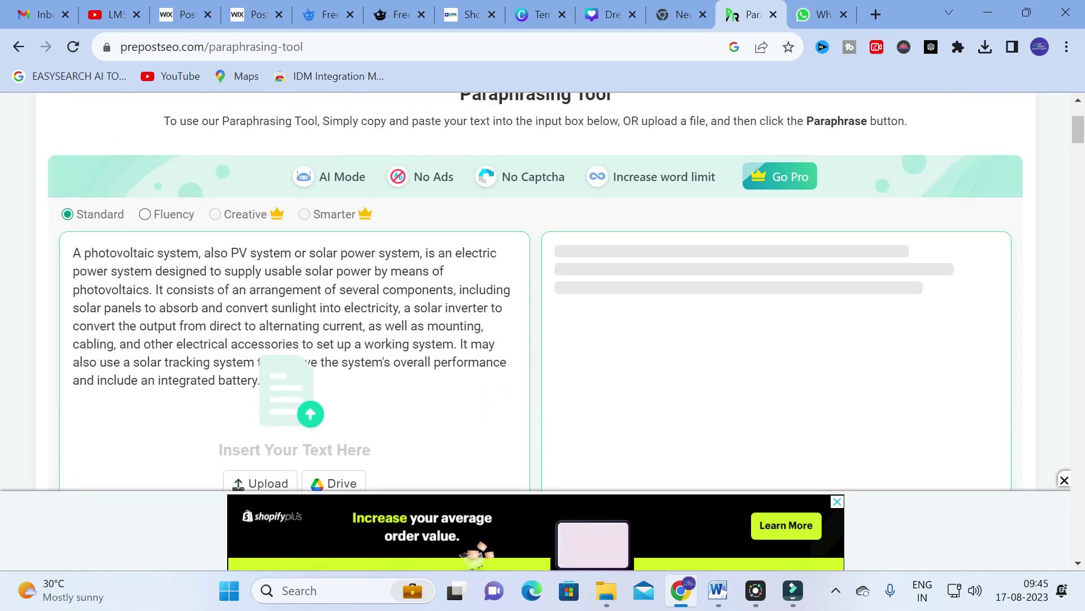
pyautogui.scroll(-2, 151, 213)
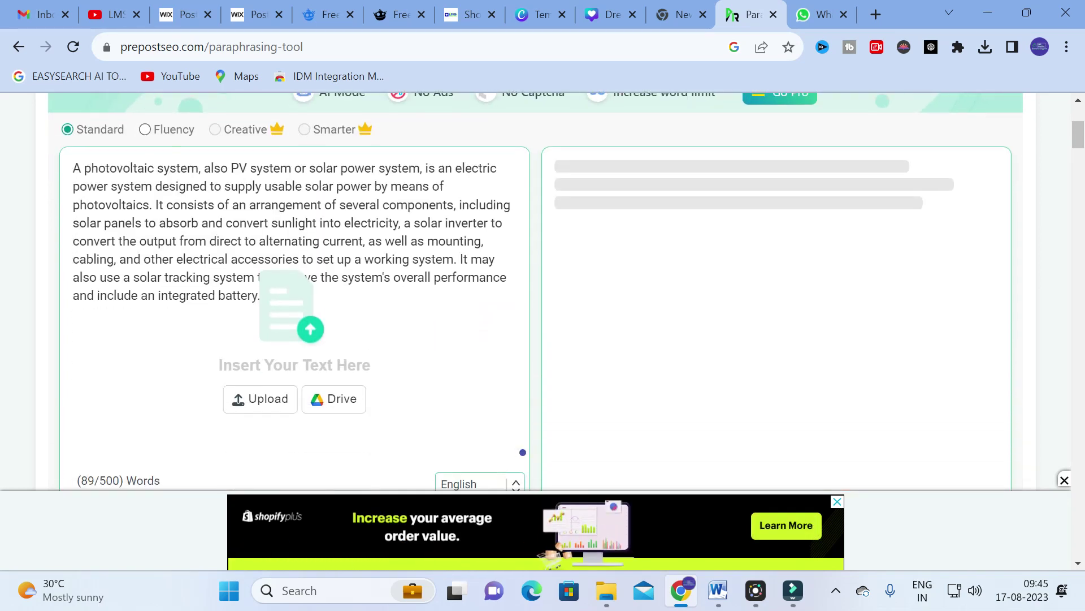
pyautogui.scroll(-2, 152, 214)
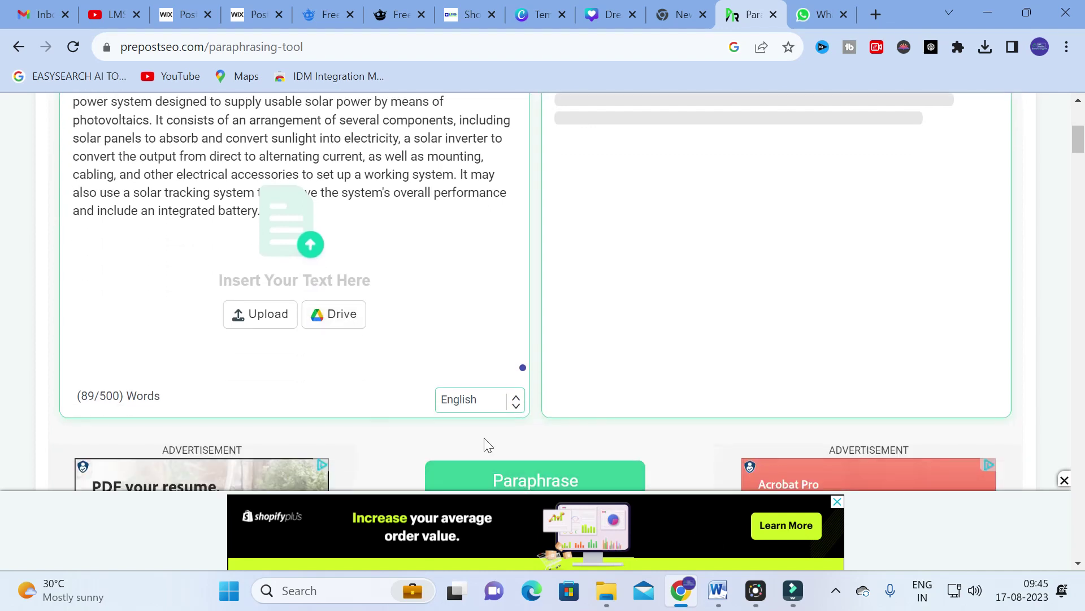
pyautogui.click(517, 411)
pyautogui.click(819, 260)
pyautogui.click(517, 475)
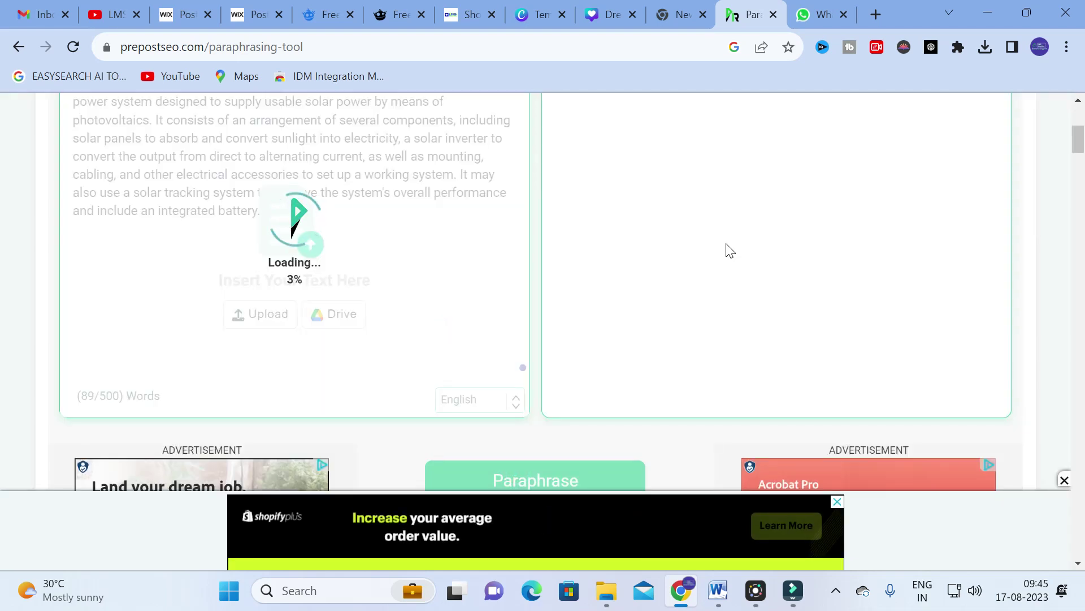
pyautogui.scroll(1, 723, 250)
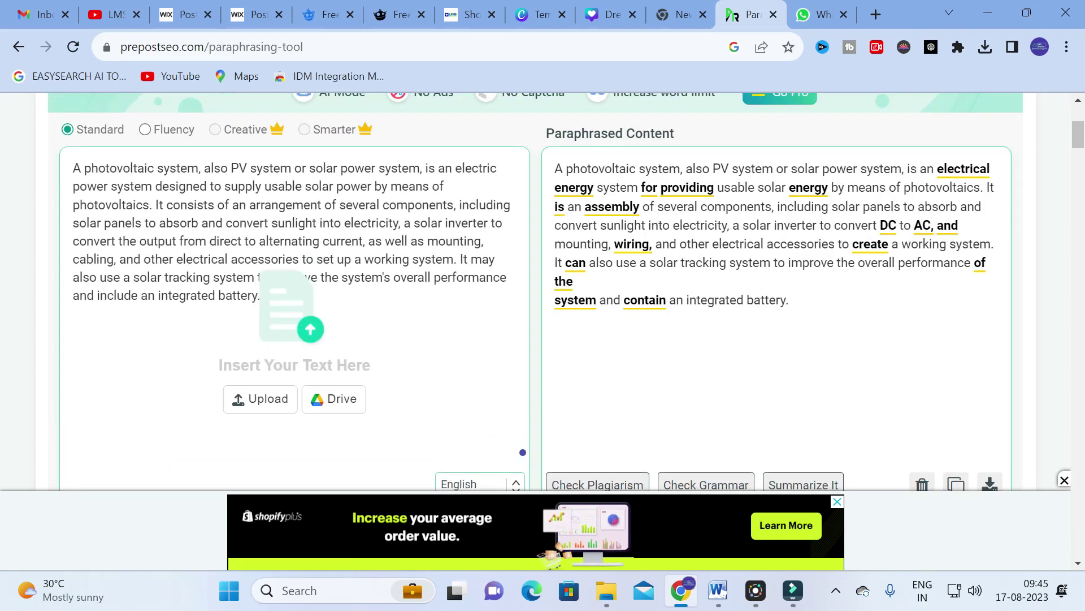
pyautogui.scroll(1, 536, 283)
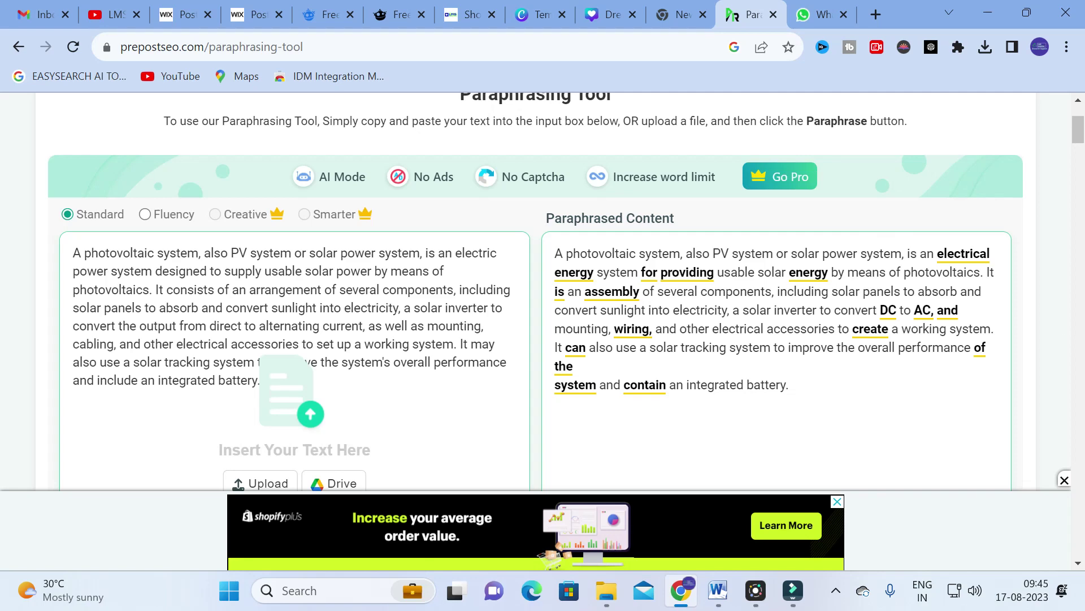
# - Return to the homepage and open the Grammar Checker from the featured tools
pyautogui.click(18, 50)
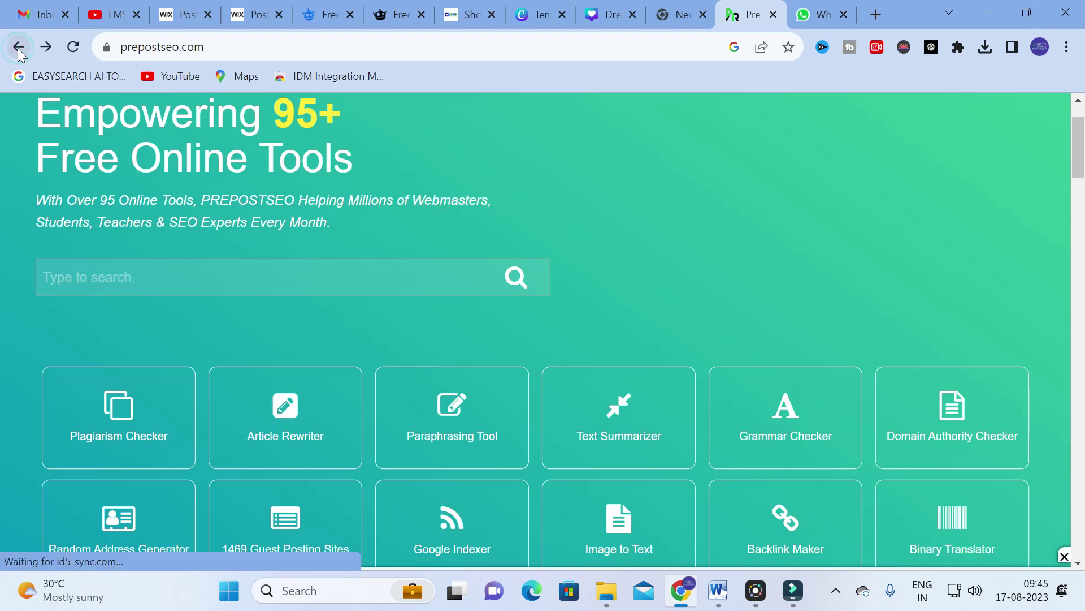
pyautogui.scroll(-3, 593, 277)
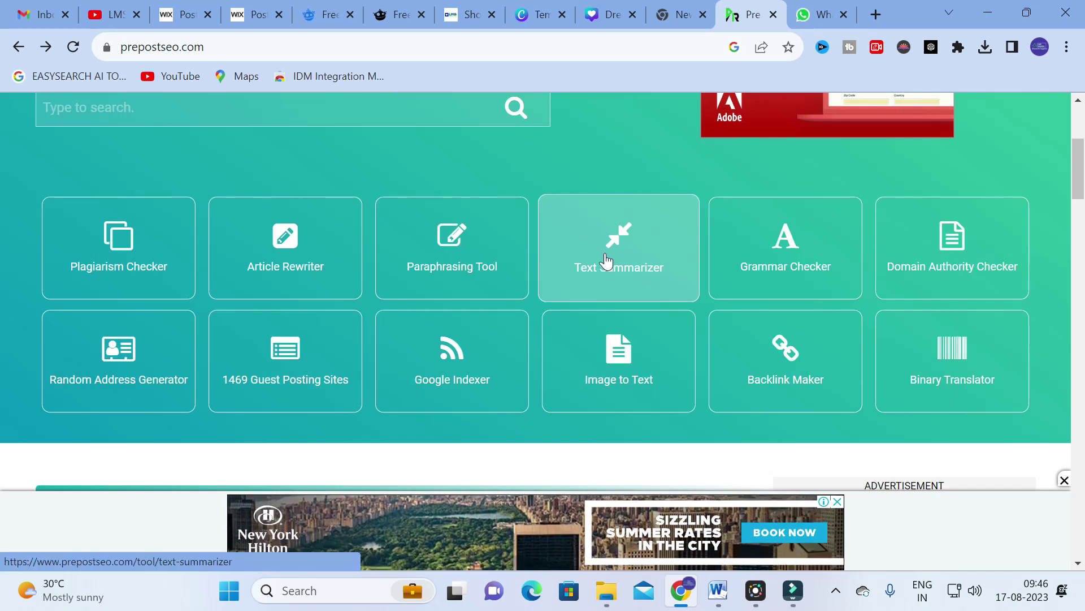
pyautogui.click(816, 240)
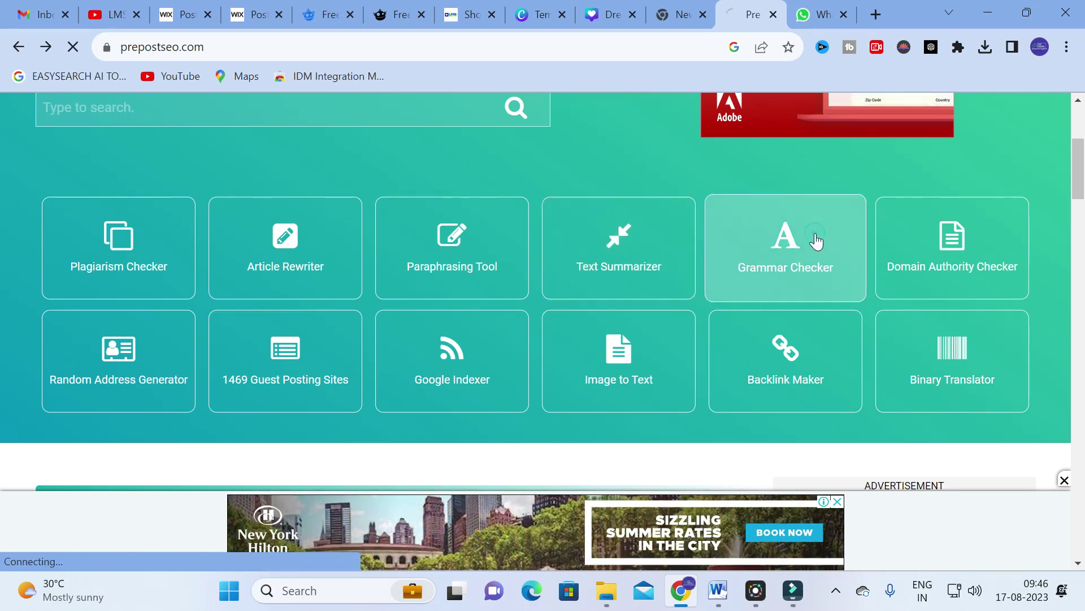
pyautogui.scroll(-3, 221, 384)
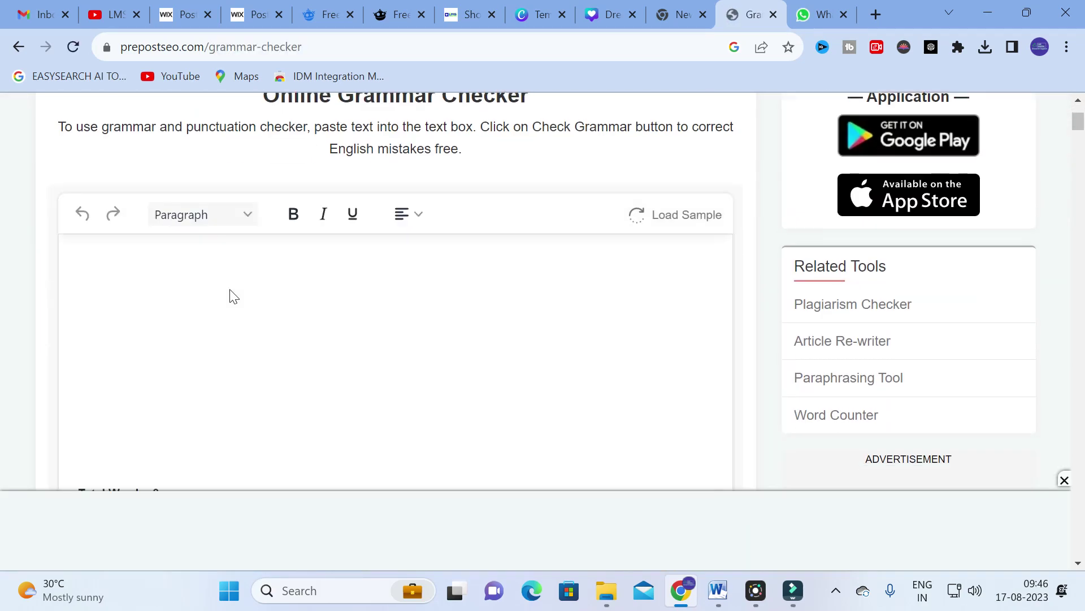
# - Paste the photovoltaic paragraph into the Grammar Checker and check its grammar, completing the human verification
pyautogui.click(232, 293)
pyautogui.write("A photovoltaic system, also PV system or solar power system, is an electric power system designed to supply usable solar power by means of photovoltaics. It consists of an arrangement of several components, including solar panels to absorb and convert sunlight into electricity, a solar inverter to convert the output from direct to alternating current, as well as mounting, cabling, and other electrical accessories to set up a working system. It may also use a solar tracking system to improve the system's overall performance and include an integrated battery.")
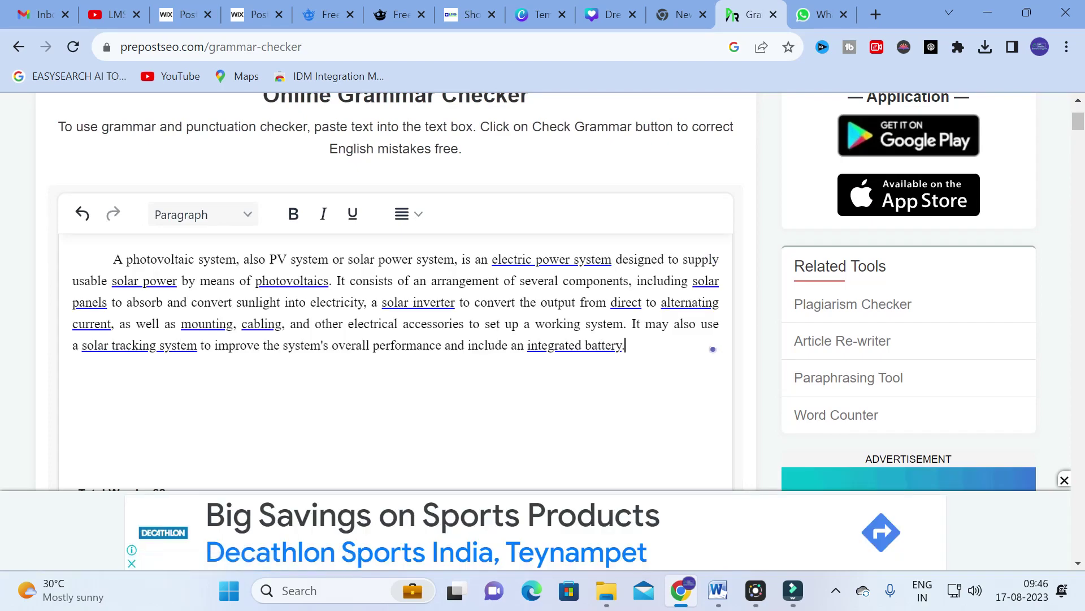
pyautogui.scroll(-4, 235, 289)
pyautogui.click(214, 317)
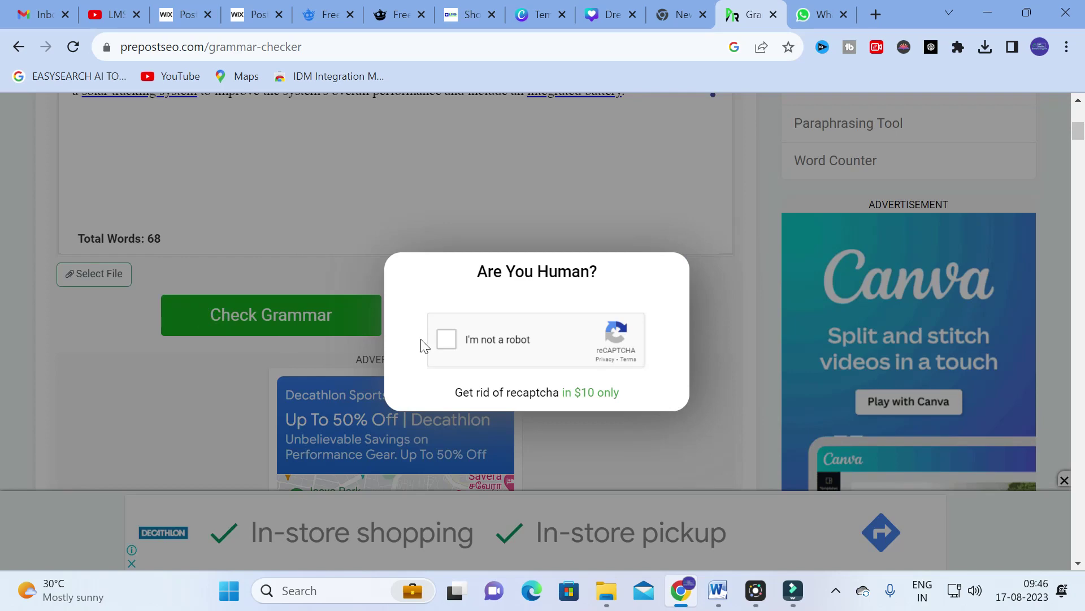
pyautogui.click(449, 342)
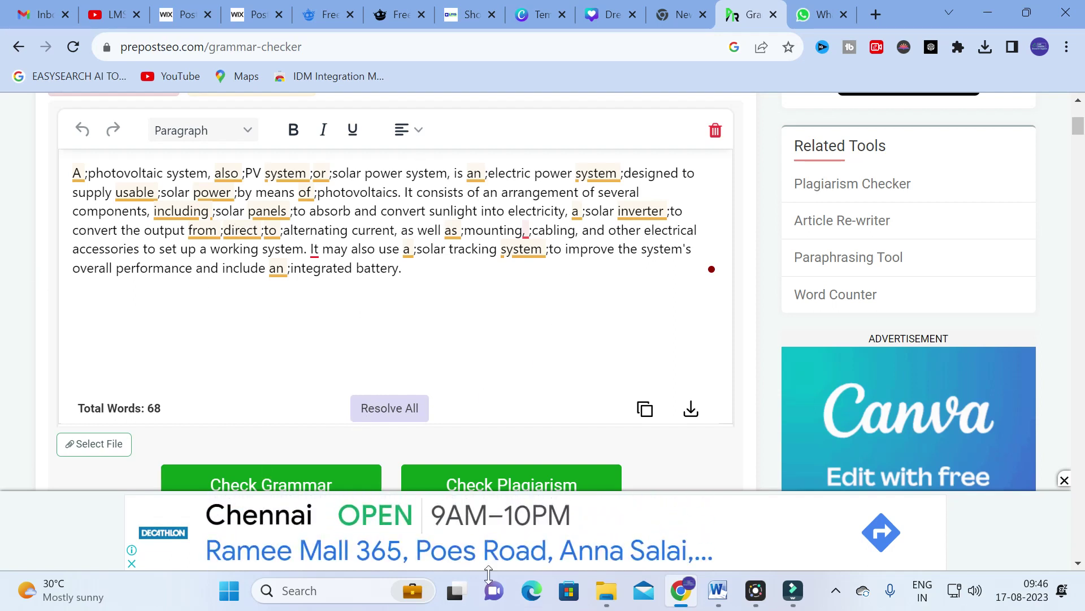
# - Resolve all flagged errors in the Grammar Checker's paragraph at once
pyautogui.click(409, 417)
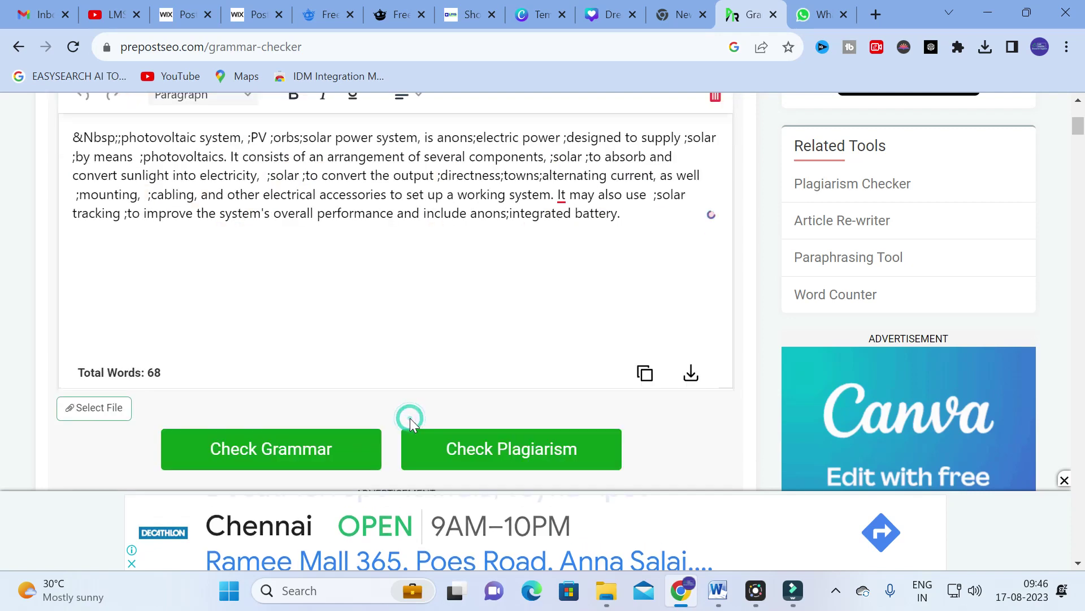
pyautogui.scroll(-6, 429, 102)
pyautogui.scroll(12, 408, 172)
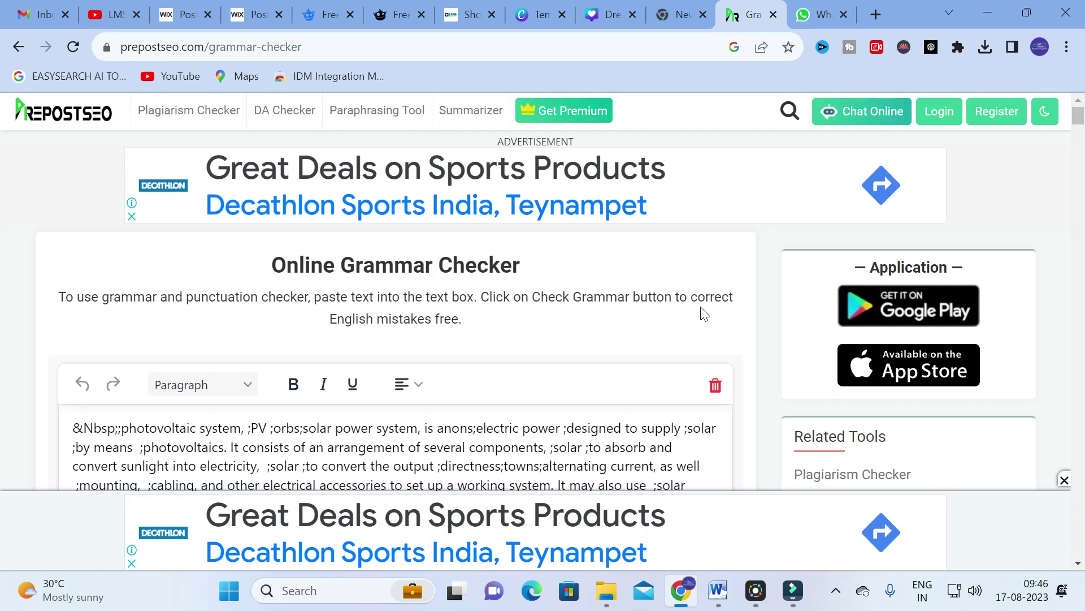
# - Check the grammar of the resolved paragraph again, pass the human verification and review the flagged errors
pyautogui.scroll(-7, 704, 314)
pyautogui.click(271, 320)
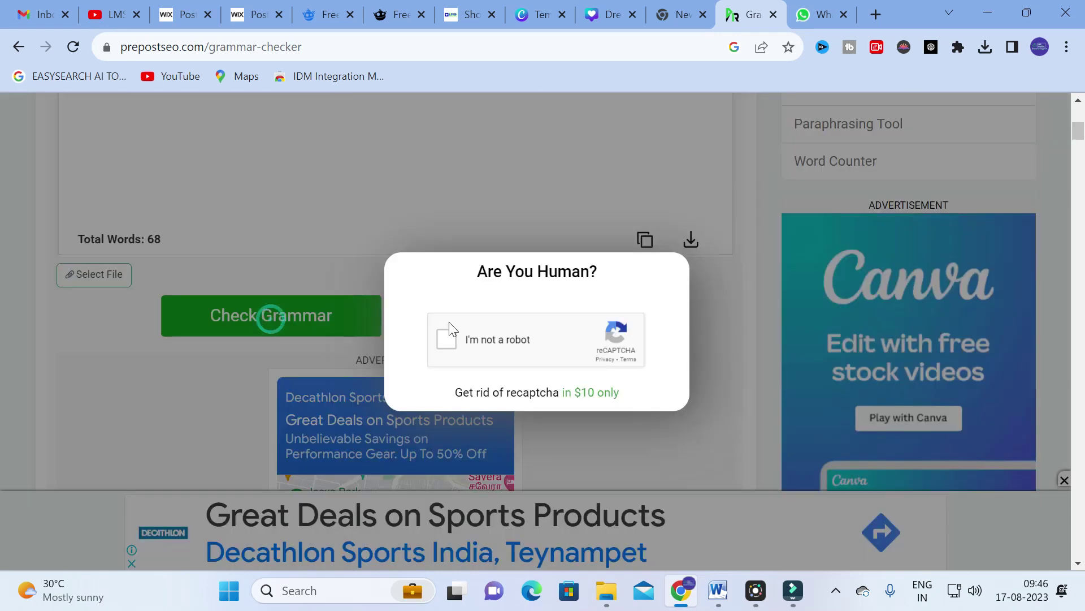
pyautogui.click(450, 341)
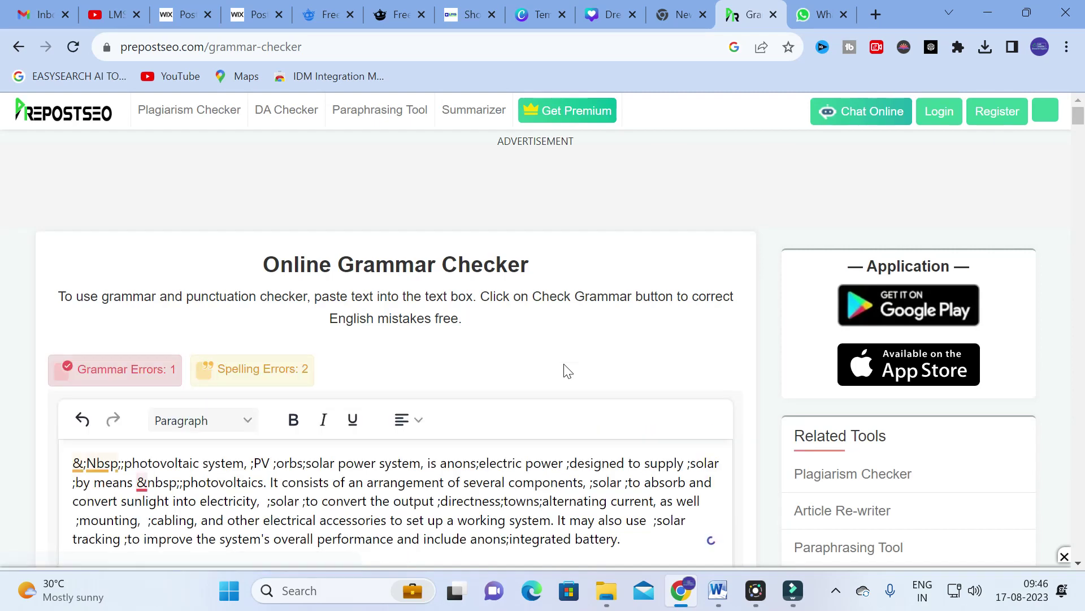
pyautogui.scroll(-1, 565, 370)
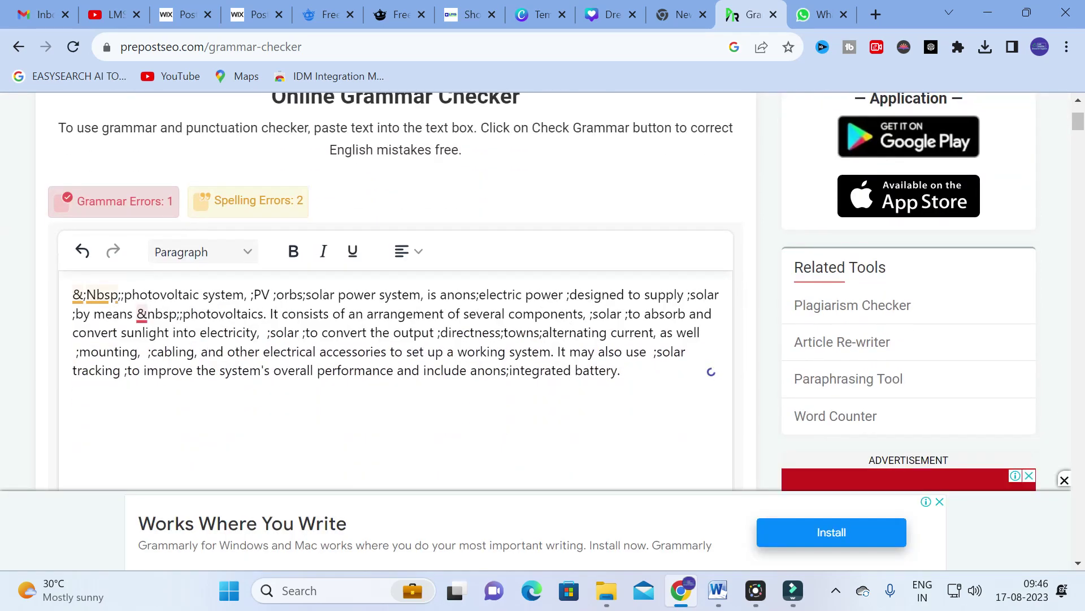
pyautogui.scroll(-1, 396, 339)
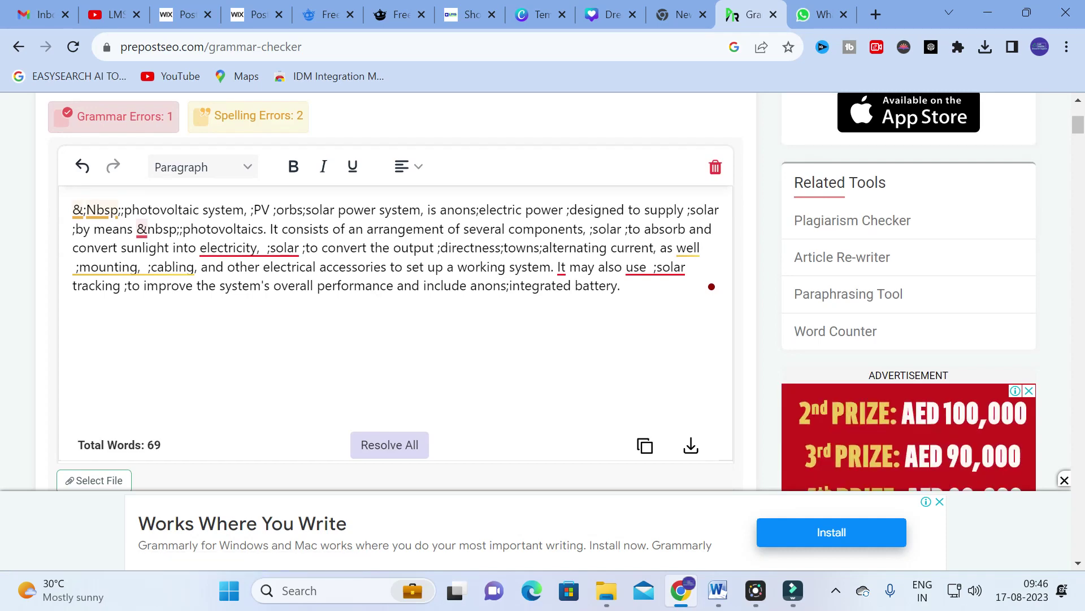
pyautogui.scroll(-6, 290, 252)
pyautogui.scroll(4, 288, 244)
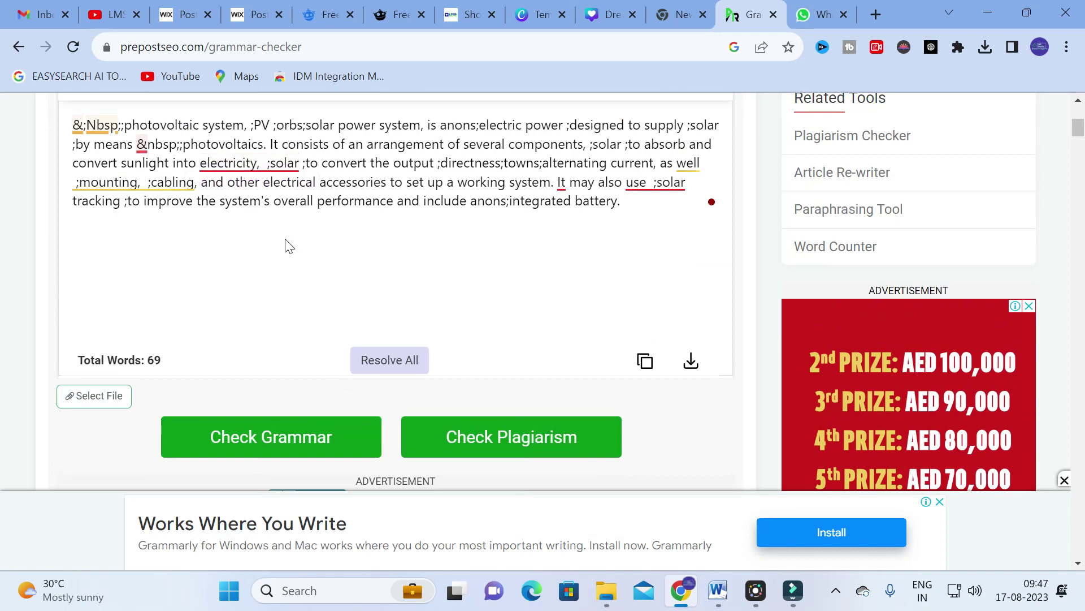
# - Go back to the previous Grammar Checker page and clear the text from its editor
pyautogui.click(22, 49)
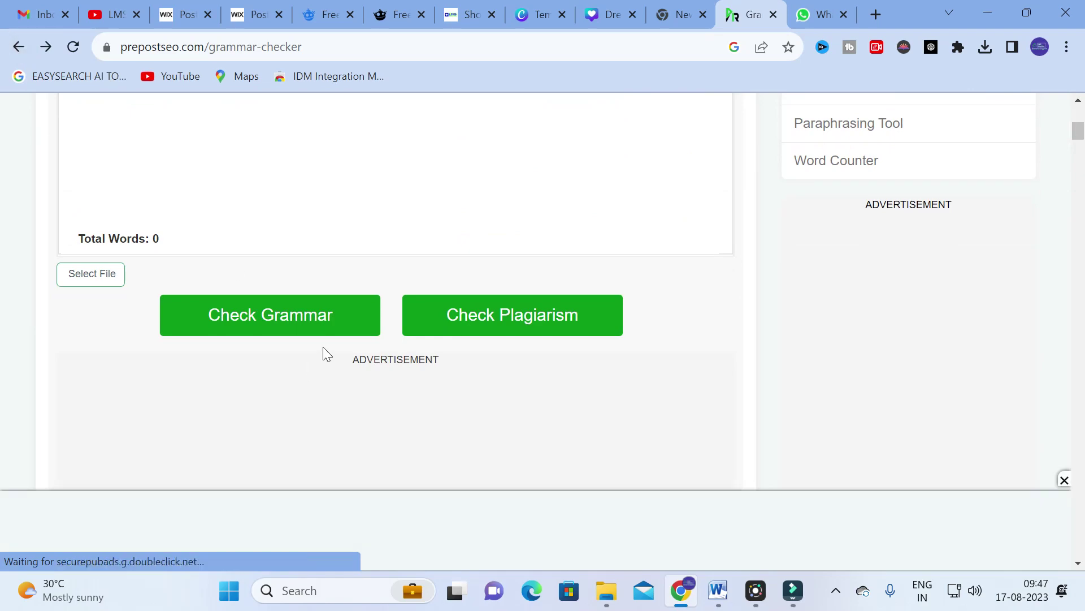
pyautogui.scroll(3, 325, 351)
pyautogui.moveTo(76, 174); pyautogui.dragTo(655, 300)
pyautogui.press('BackSpace')
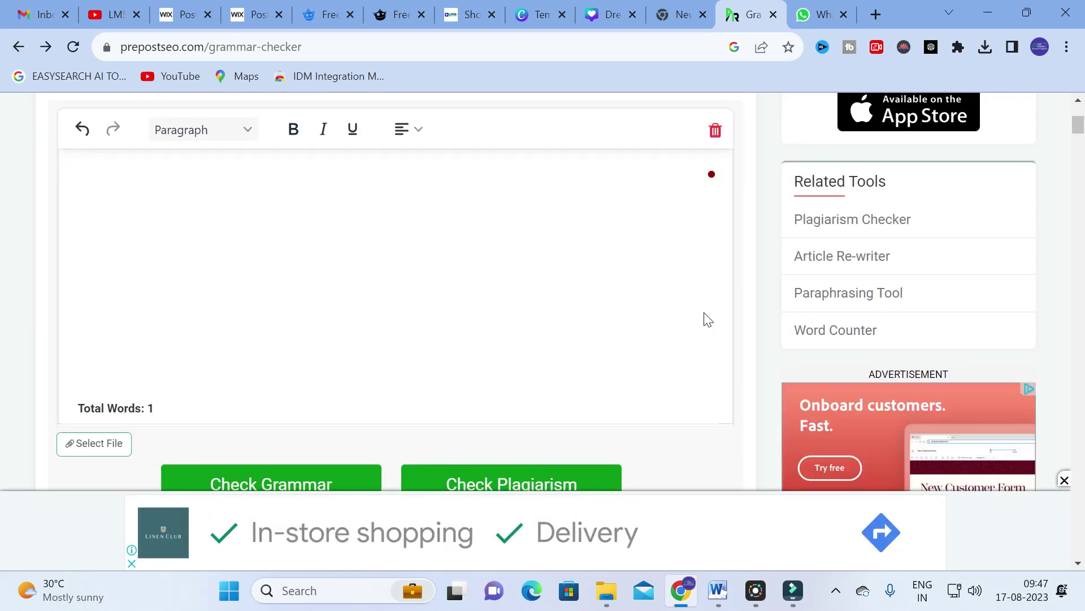
pyautogui.scroll(-2, 761, 395)
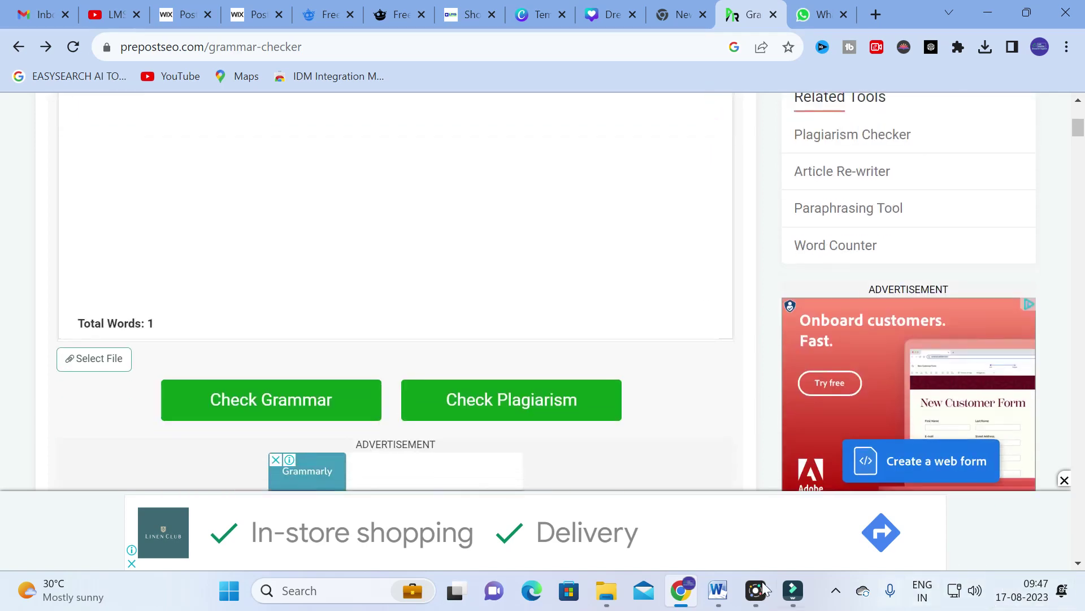
# - Switch to the BASICS OF PV document in Word and copy the paragraph's first sentence, up to "photovoltaics"
pyautogui.click(723, 591)
pyautogui.click(887, 495)
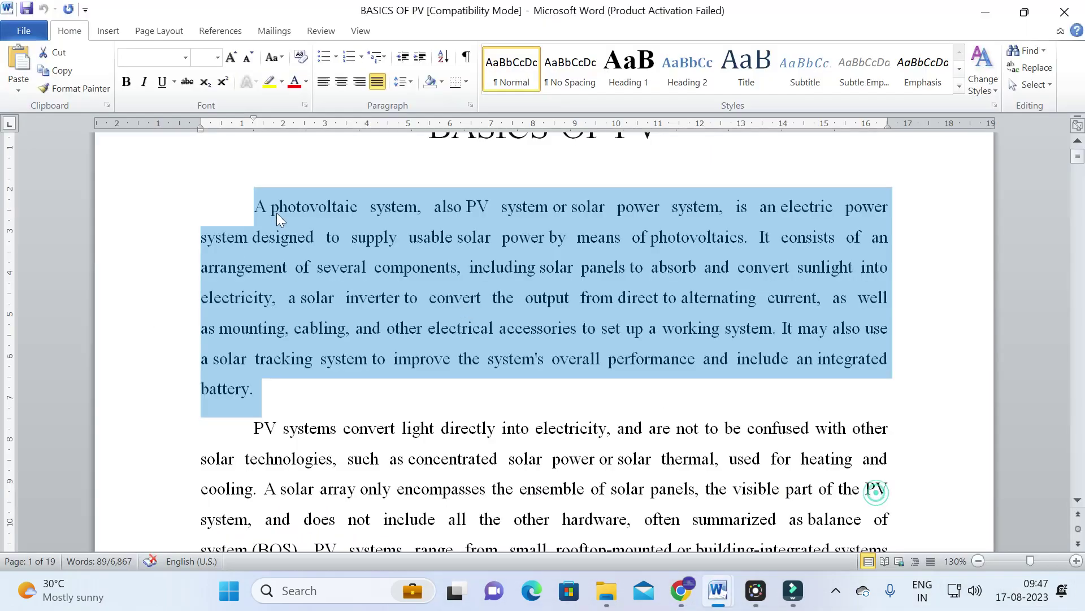
pyautogui.click(279, 205)
pyautogui.moveTo(256, 207); pyautogui.dragTo(745, 240)
pyautogui.hotkey('ctrl', 'c')
# - Switch back to Chrome, paste the sentence into the Grammar Checker, check its grammar and review the flagged errors
pyautogui.moveTo(820, 608)
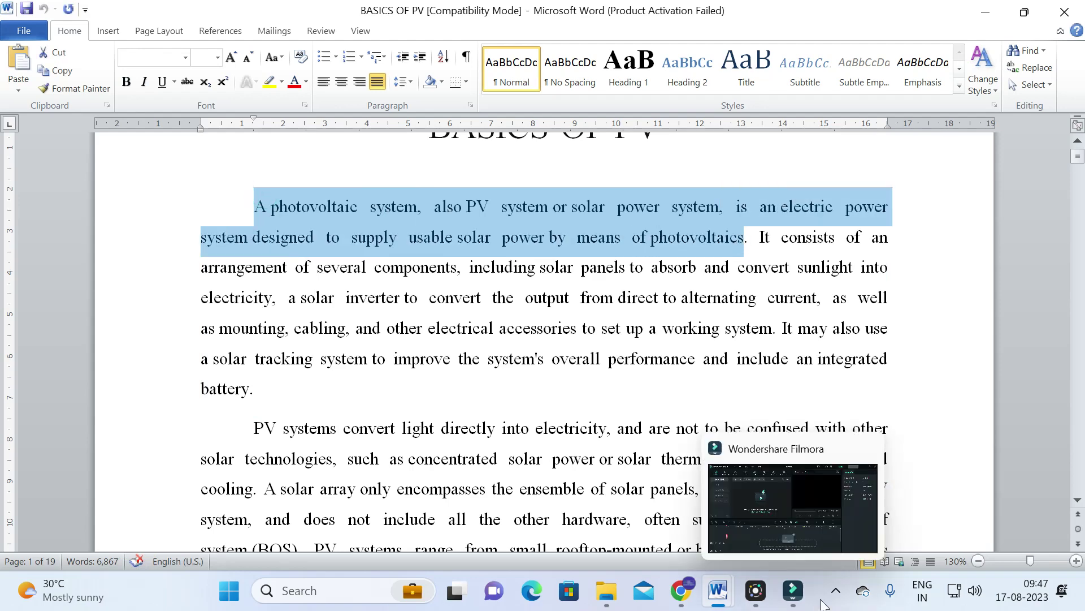
pyautogui.click(681, 590)
pyautogui.scroll(4, 201, 235)
pyautogui.hotkey('ctrl', 'v')
pyautogui.scroll(-6, 266, 336)
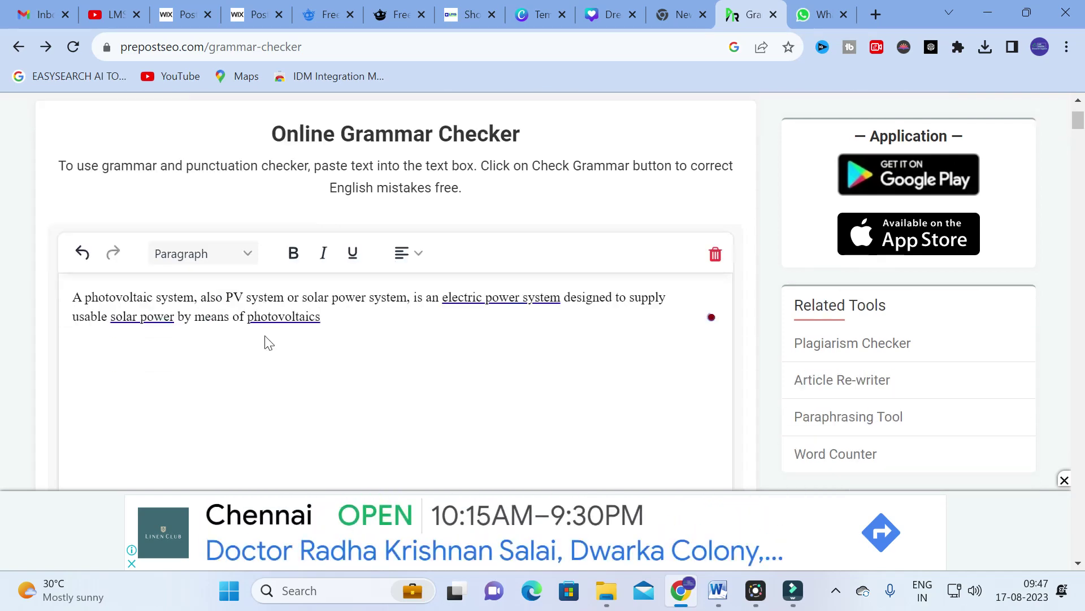
pyautogui.click(265, 333)
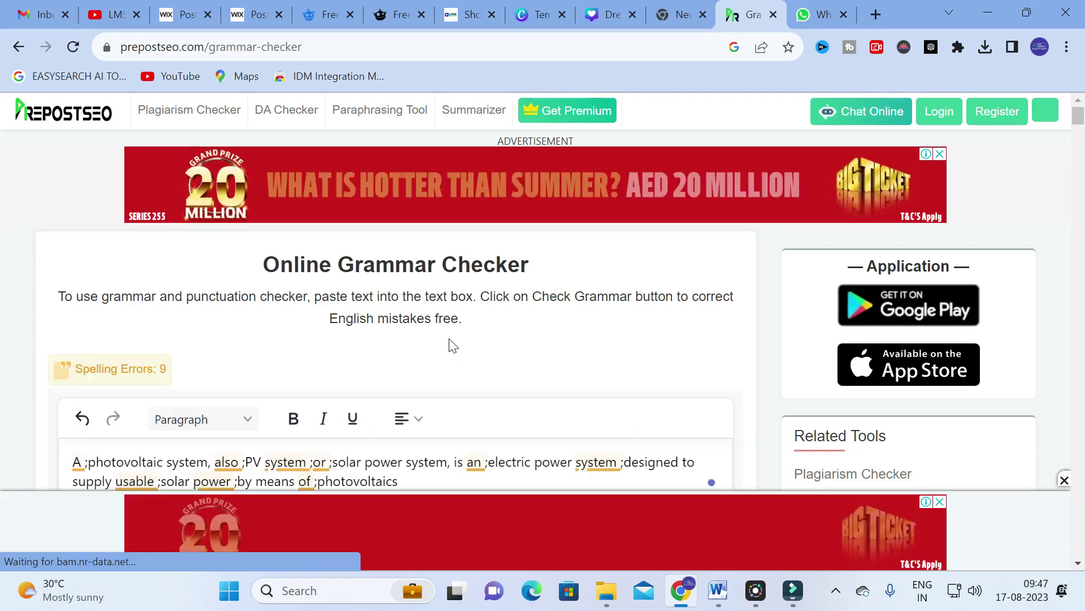
pyautogui.scroll(-3, 448, 339)
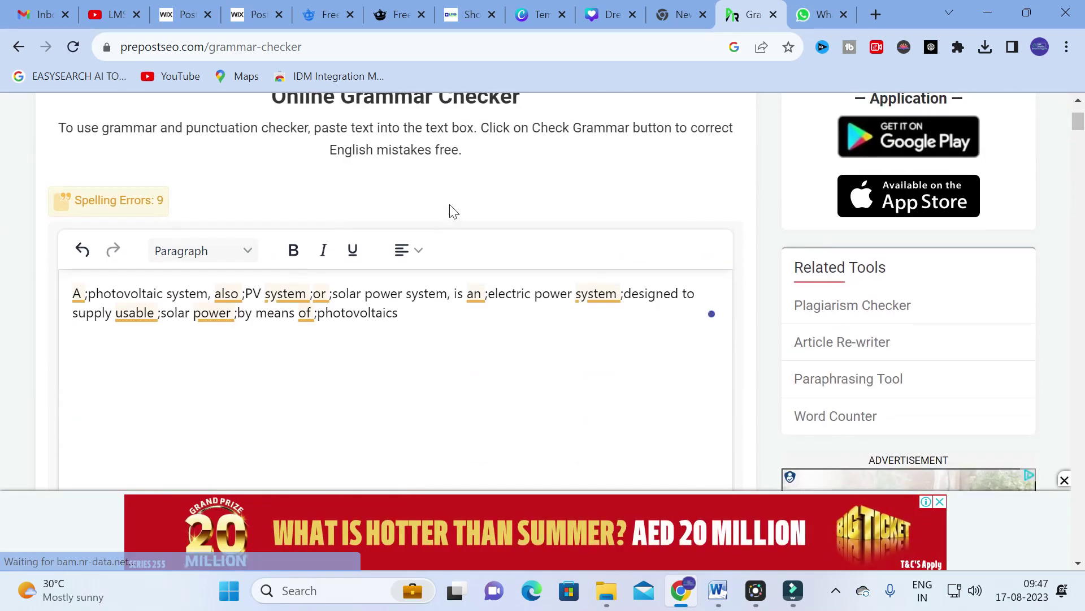
pyautogui.scroll(-3, 454, 194)
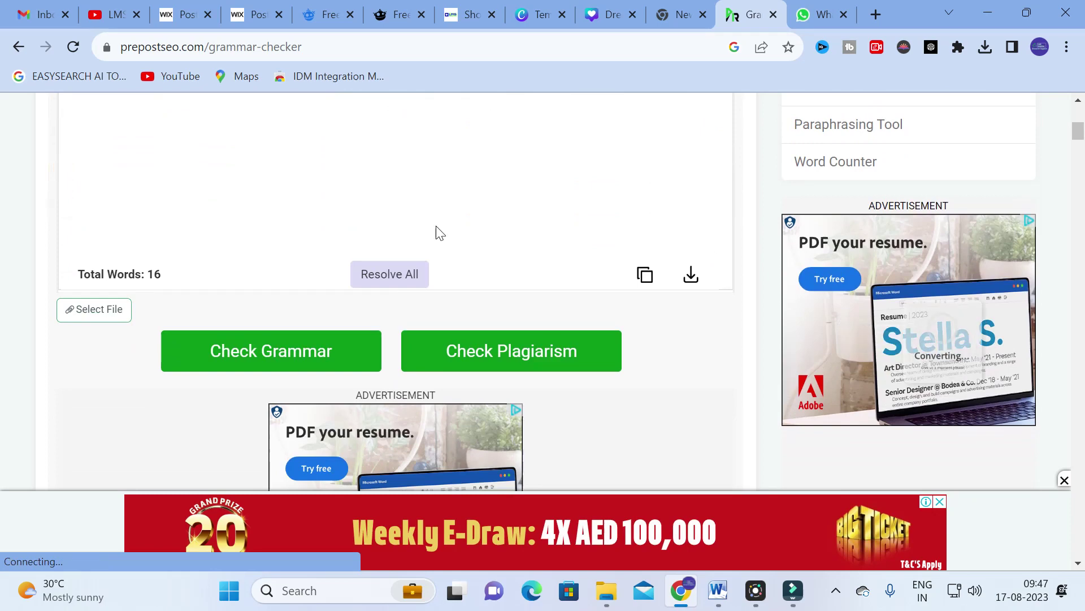
pyautogui.scroll(6, 440, 218)
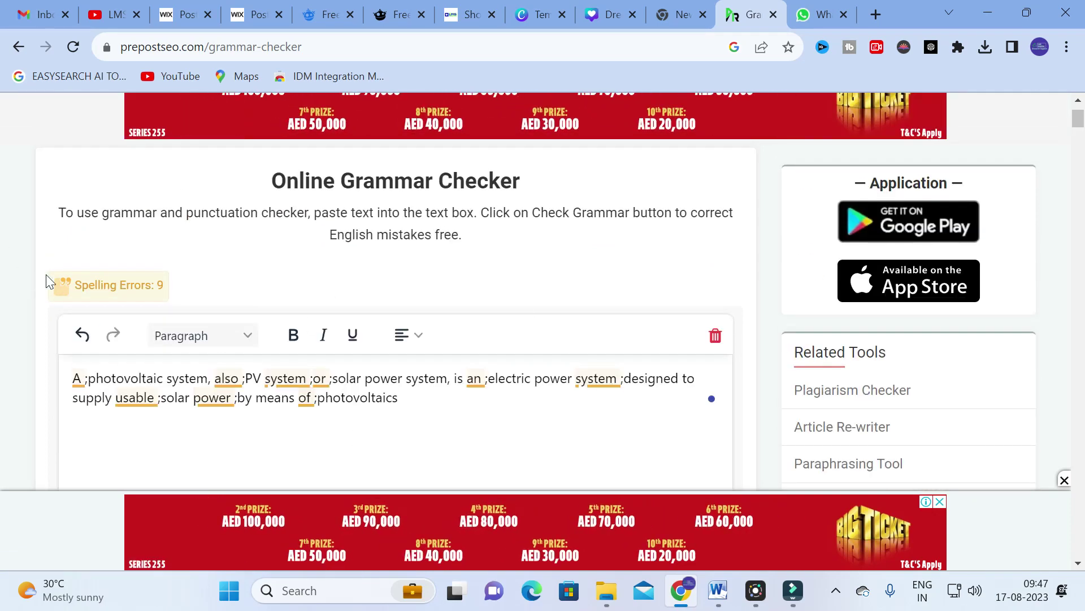
pyautogui.scroll(-4, 249, 294)
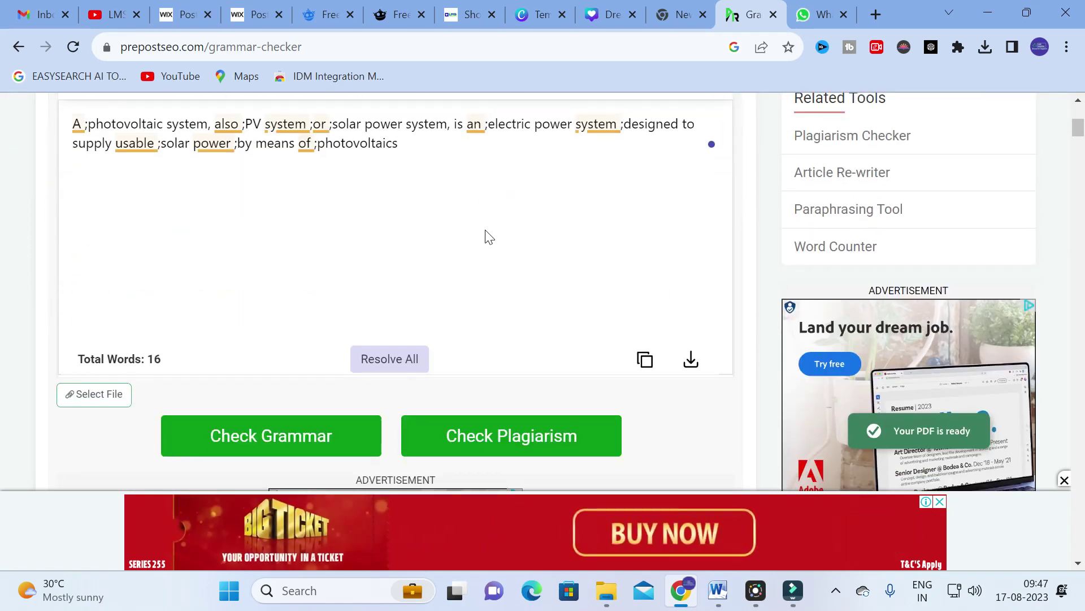
pyautogui.scroll(3, 486, 237)
# - Go back through the earlier Grammar Checker pages to the Google search results for prepostseo
pyautogui.click(19, 49)
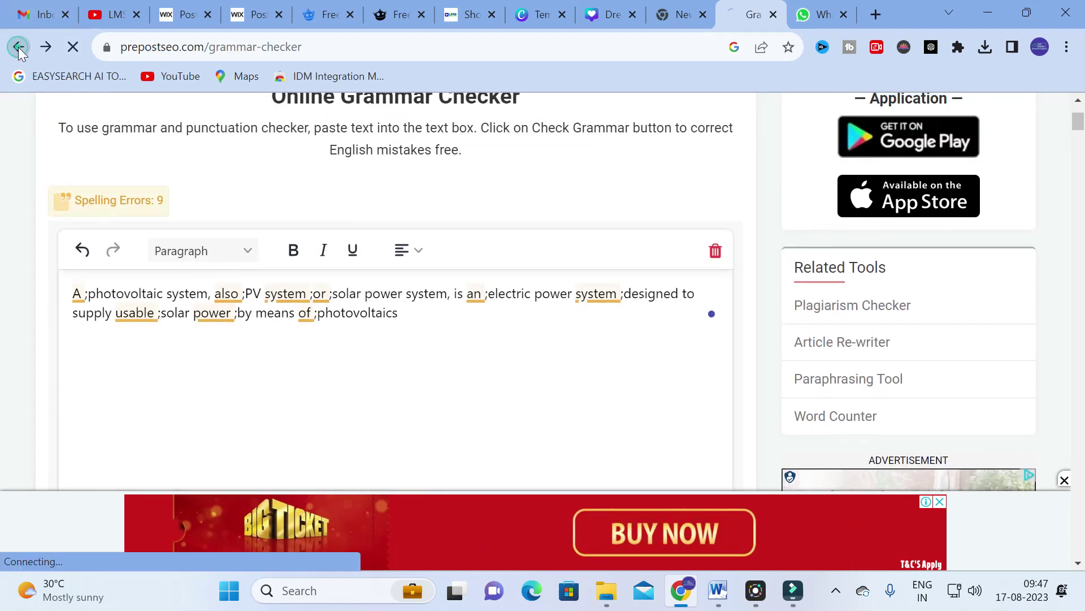
pyautogui.scroll(-7, 218, 348)
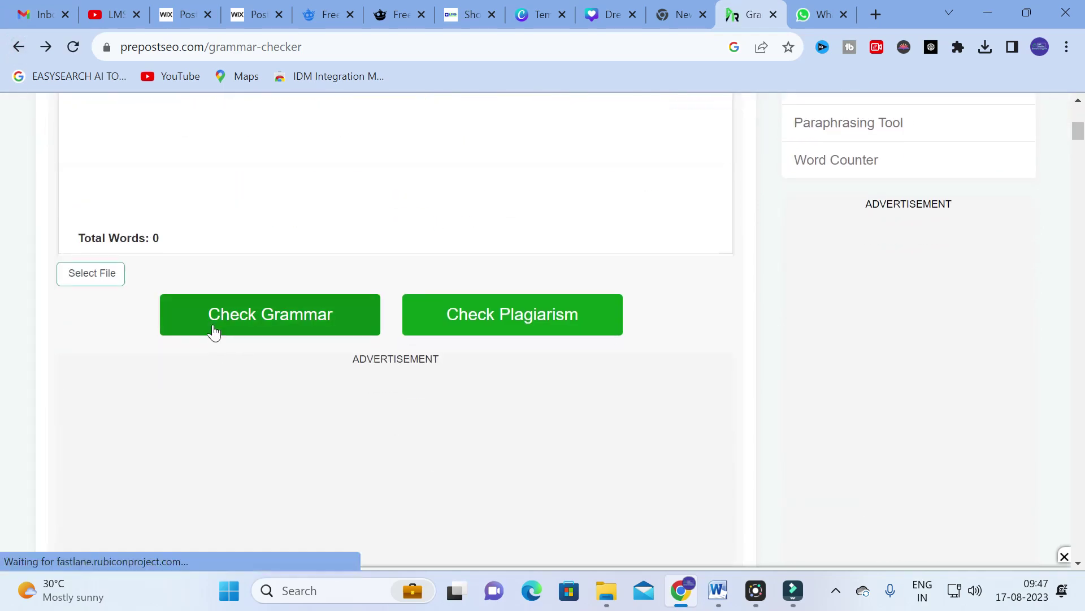
pyautogui.scroll(3, 255, 317)
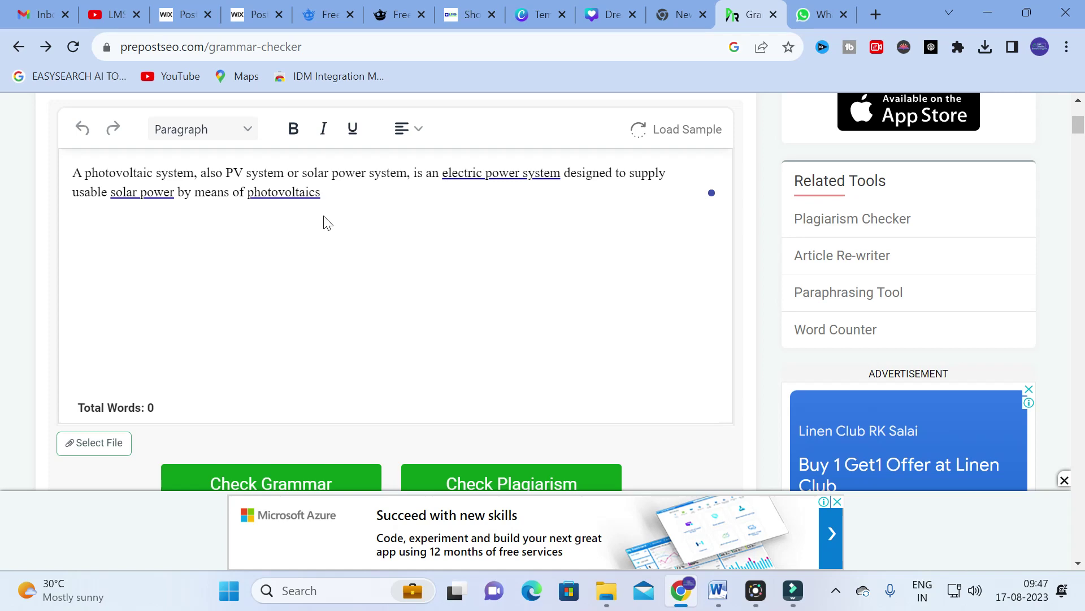
pyautogui.click(18, 48)
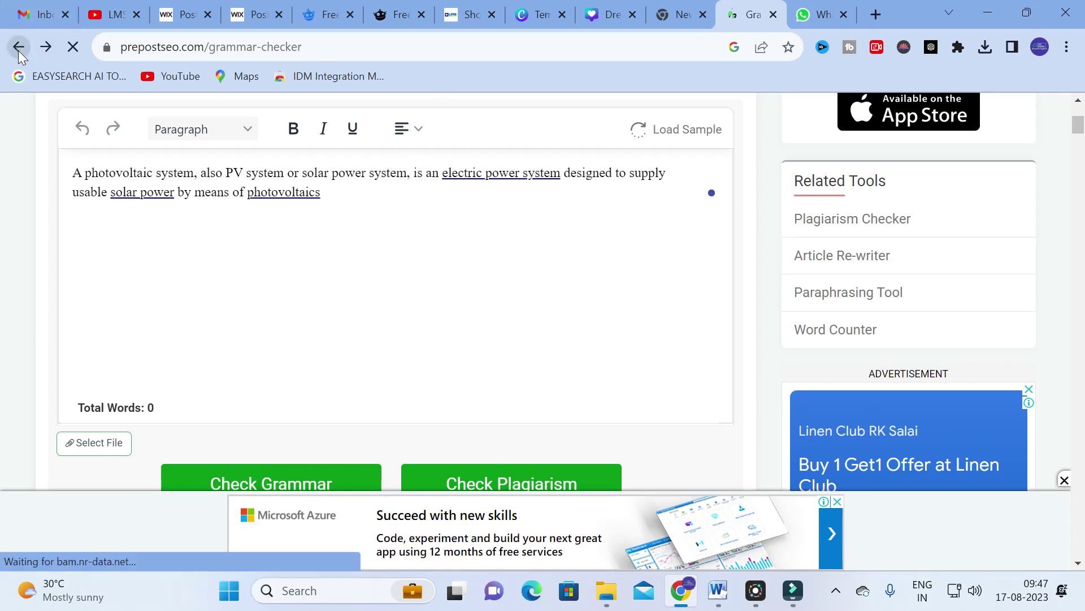
pyautogui.click(20, 47)
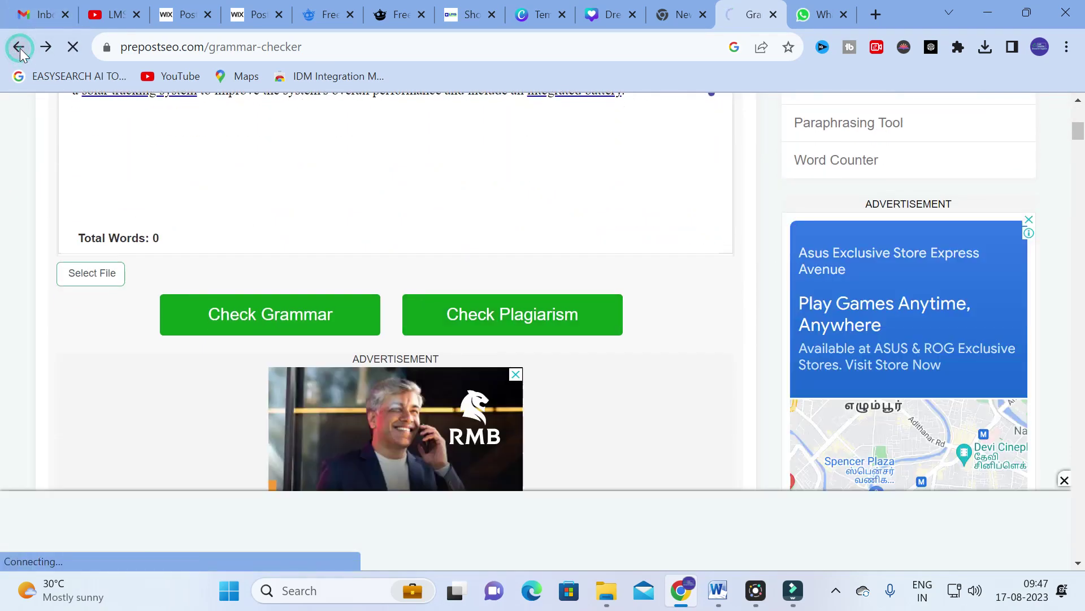
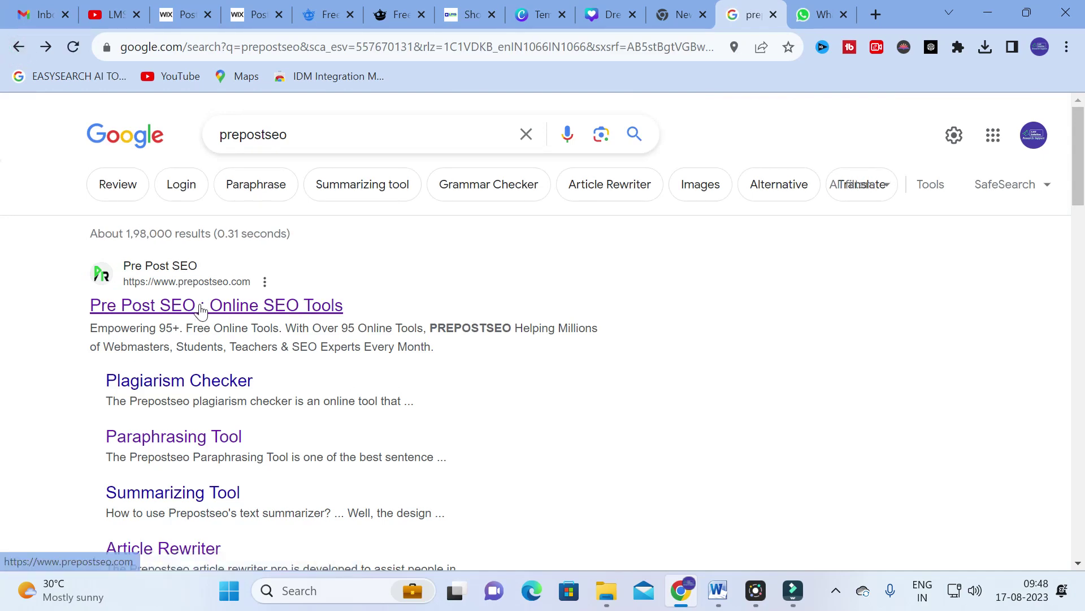
# - Open the Pre Post SEO homepage from the search results and open its Image to Text tool
pyautogui.scroll(-1, 718, 323)
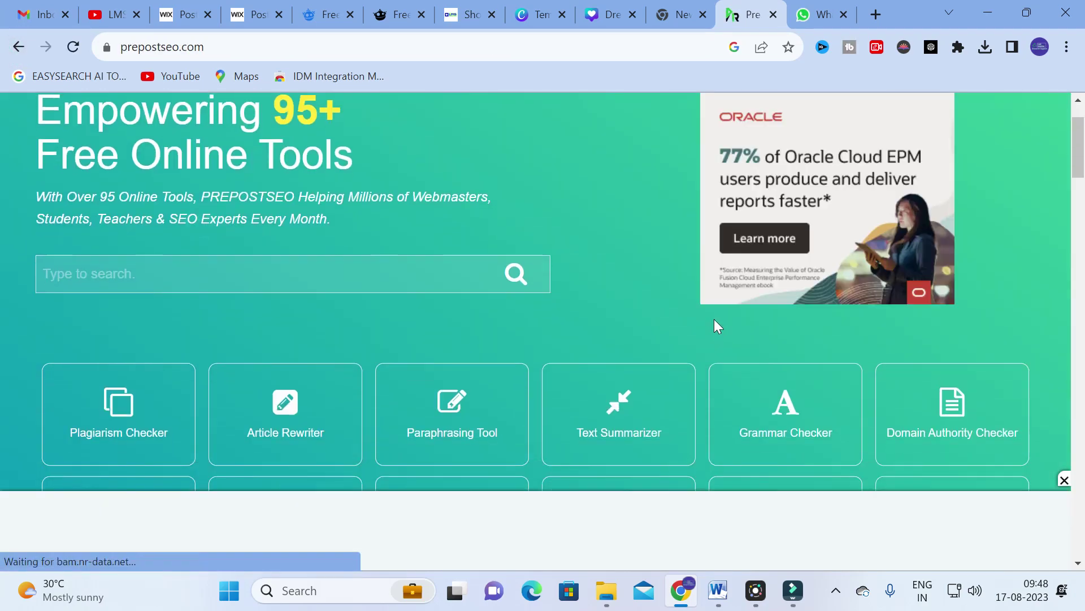
pyautogui.scroll(-3, 714, 321)
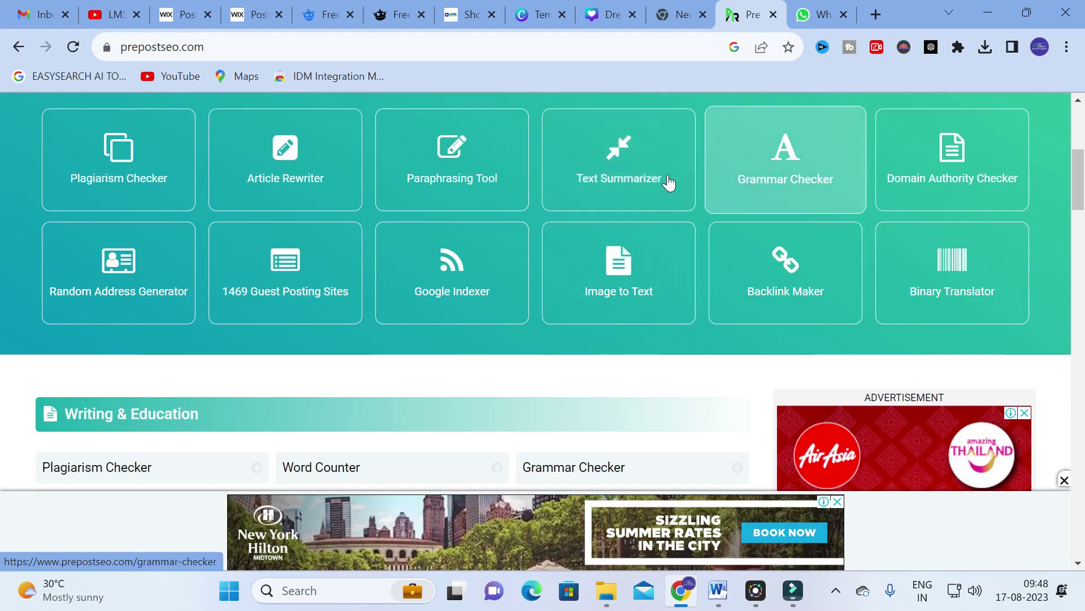
pyautogui.click(604, 287)
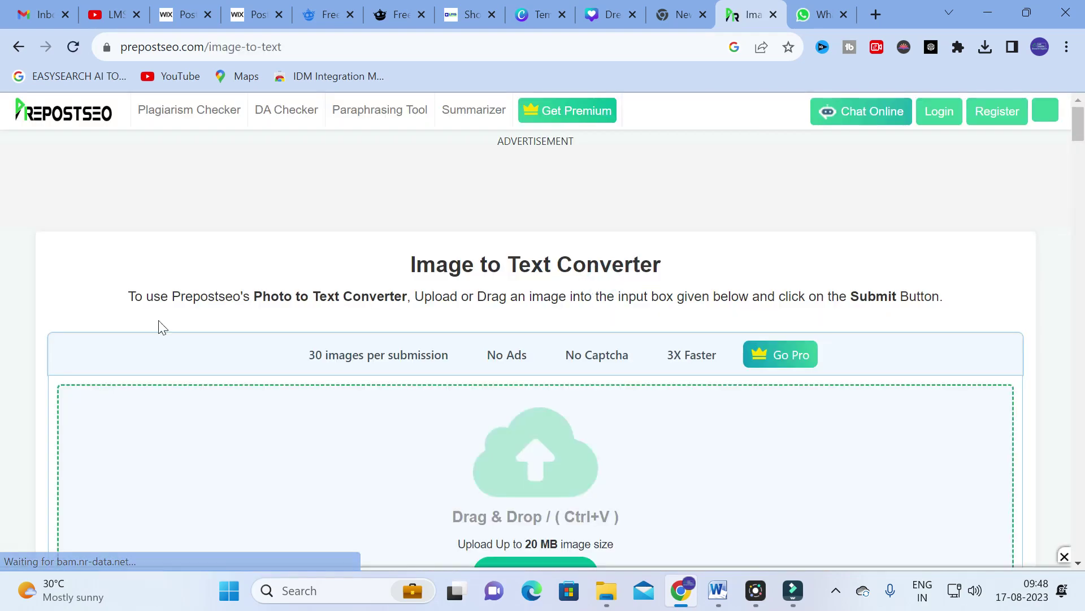
# - Upload the "Yellow Bright Business Idea Tutorial Youtube Thumbnail" image to the Image to Text Converter and submit it for text extraction
pyautogui.scroll(-3, 159, 319)
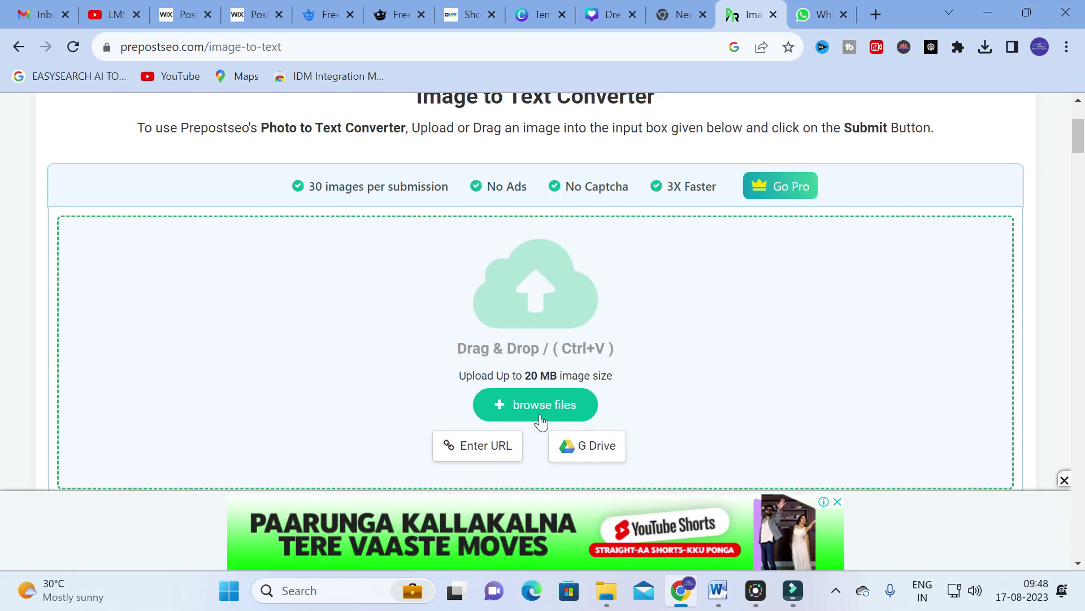
pyautogui.click(540, 417)
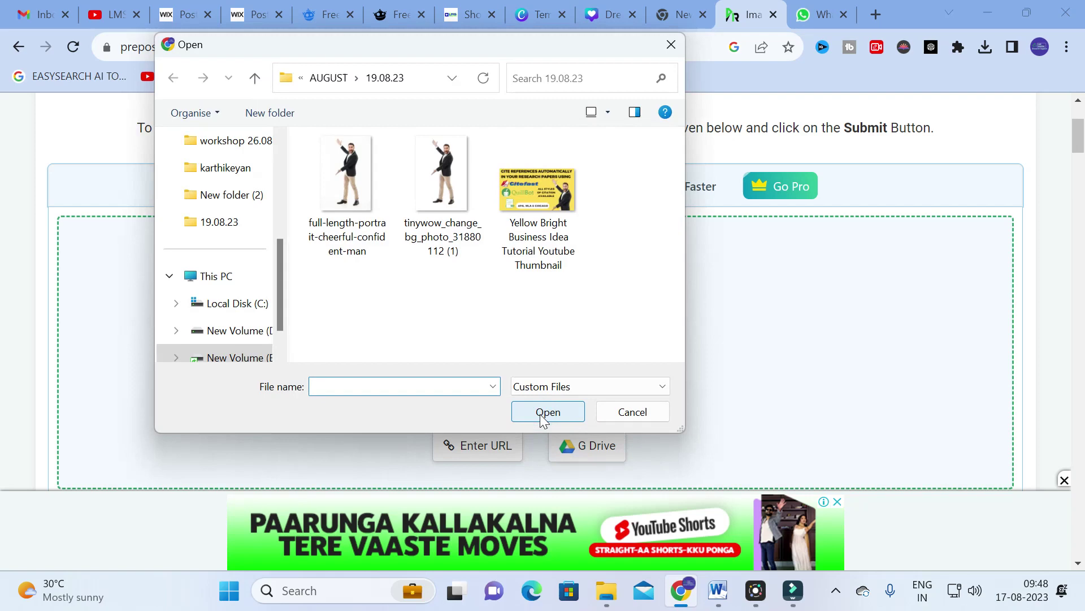
pyautogui.click(517, 182)
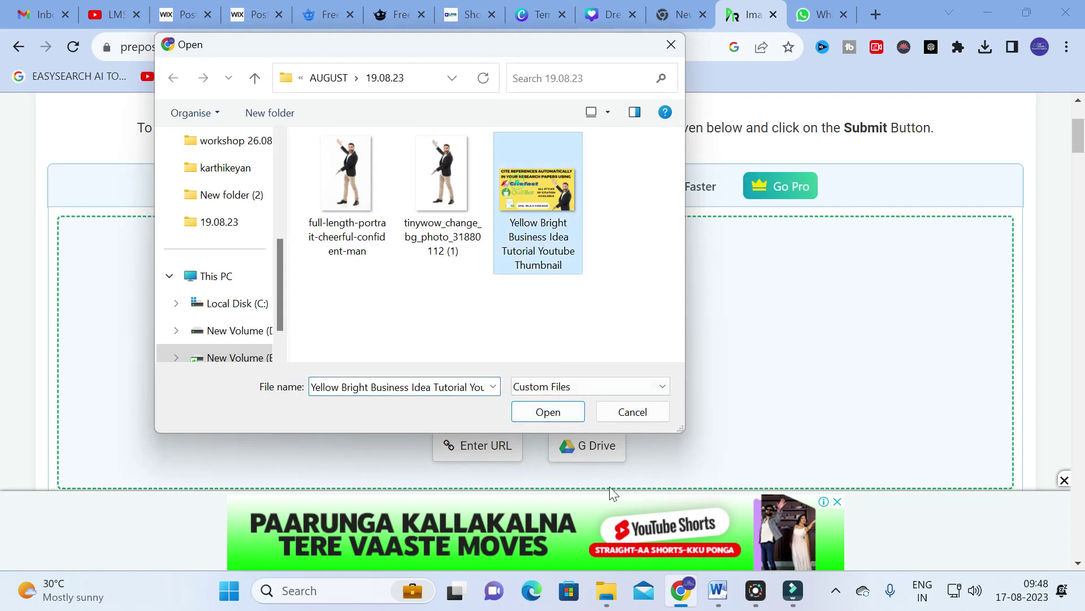
pyautogui.click(531, 415)
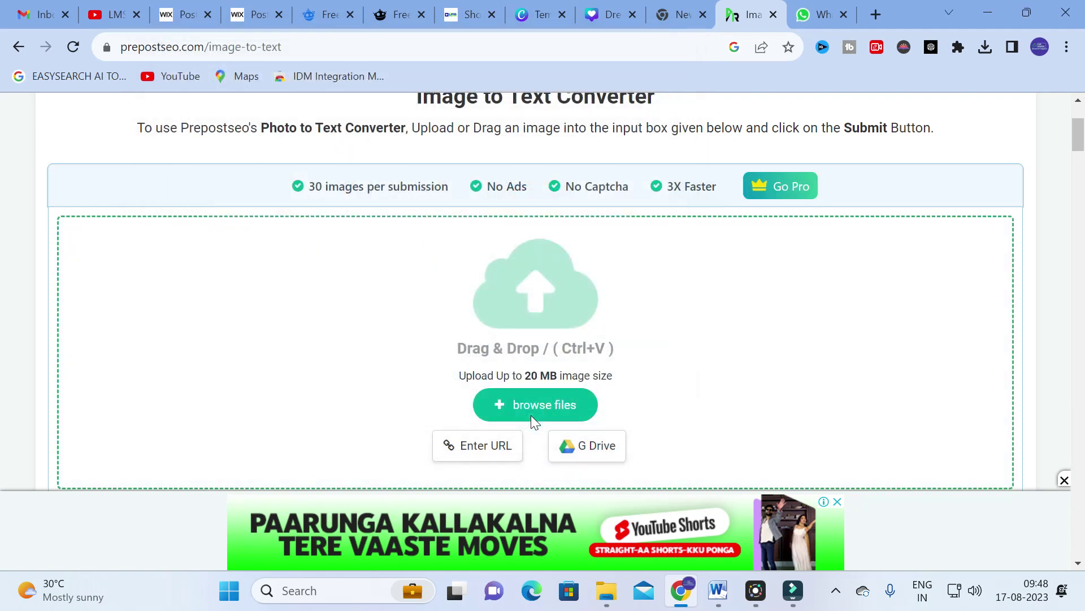
pyautogui.scroll(-5, 530, 415)
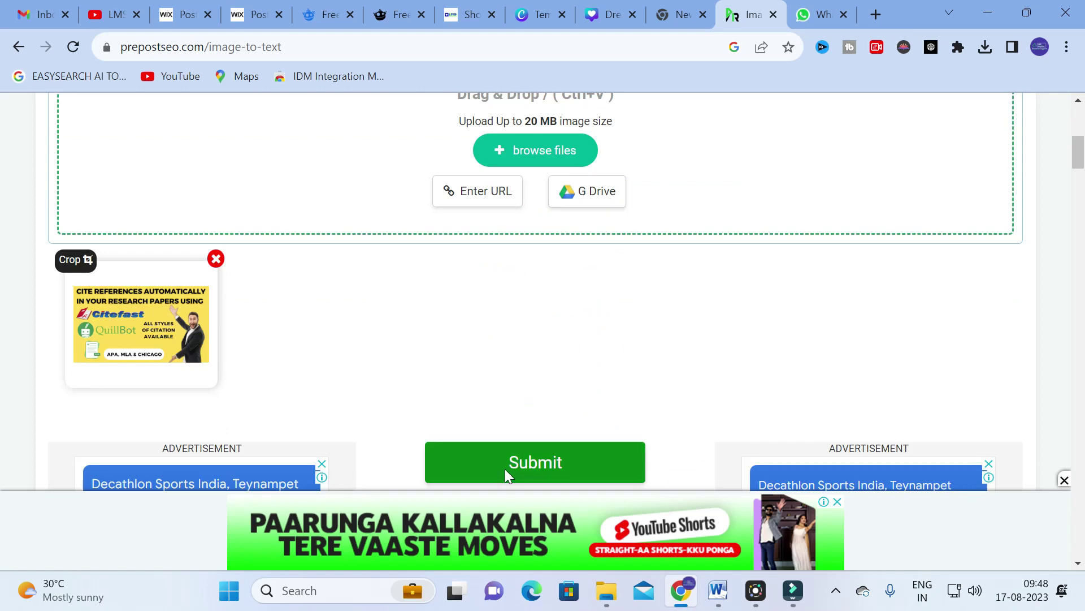
pyautogui.click(504, 469)
pyautogui.click(433, 335)
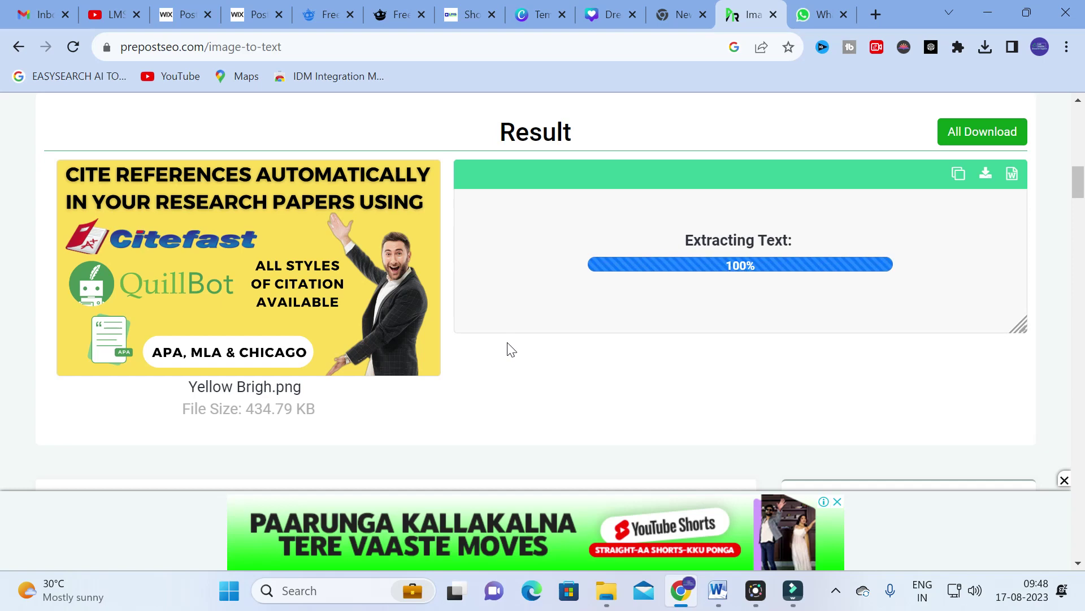
# - Compare the extracted text with the uploaded thumbnail image and select the text in the result box
pyautogui.scroll(3, 564, 339)
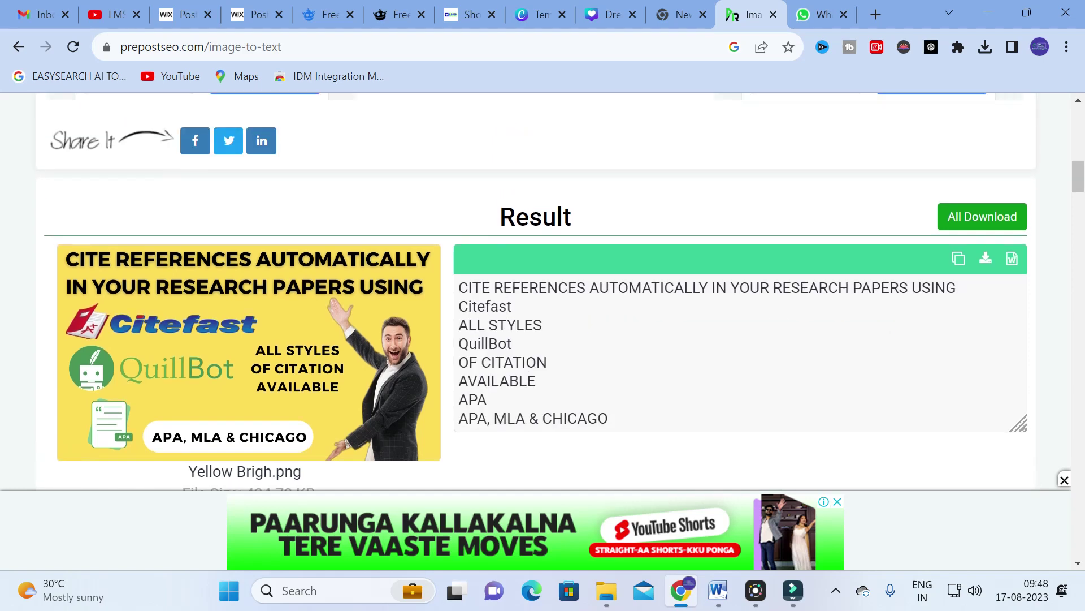
pyautogui.scroll(-4, 564, 339)
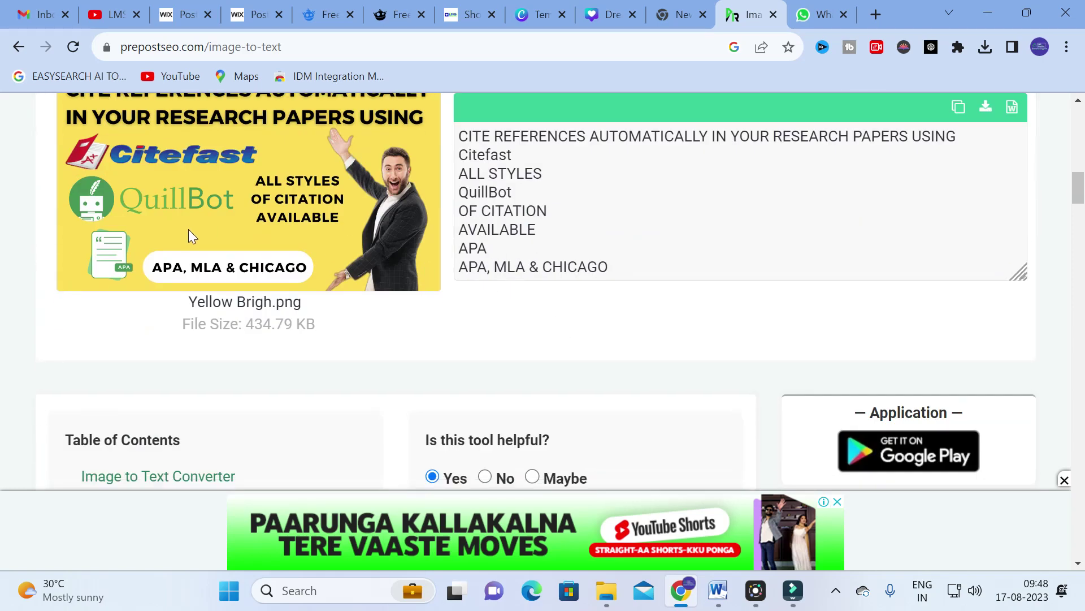
pyautogui.scroll(3, 206, 225)
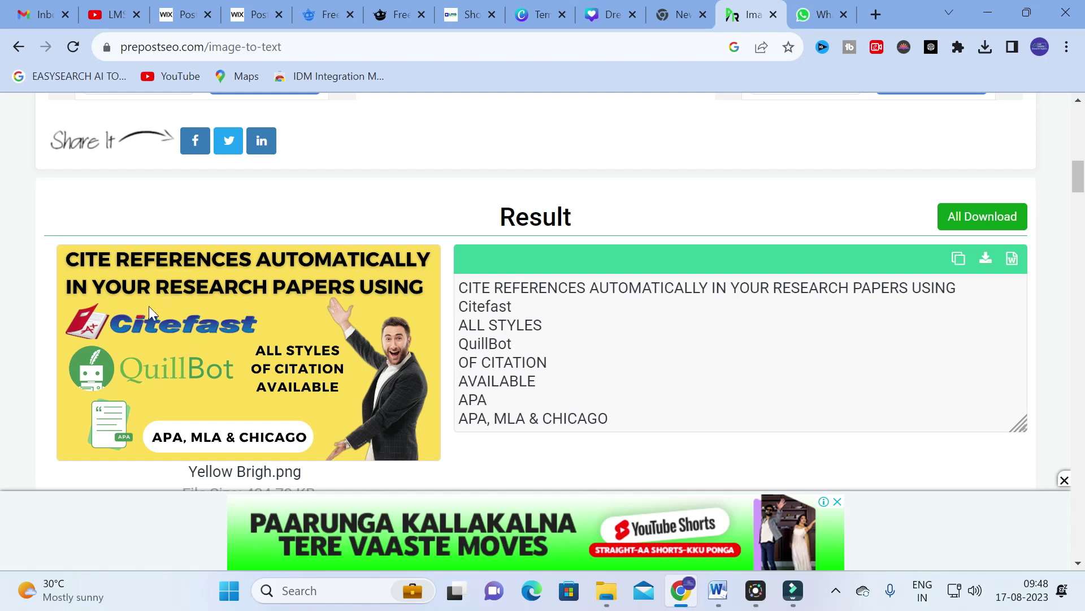
pyautogui.scroll(-3, 744, 318)
pyautogui.scroll(2, 151, 268)
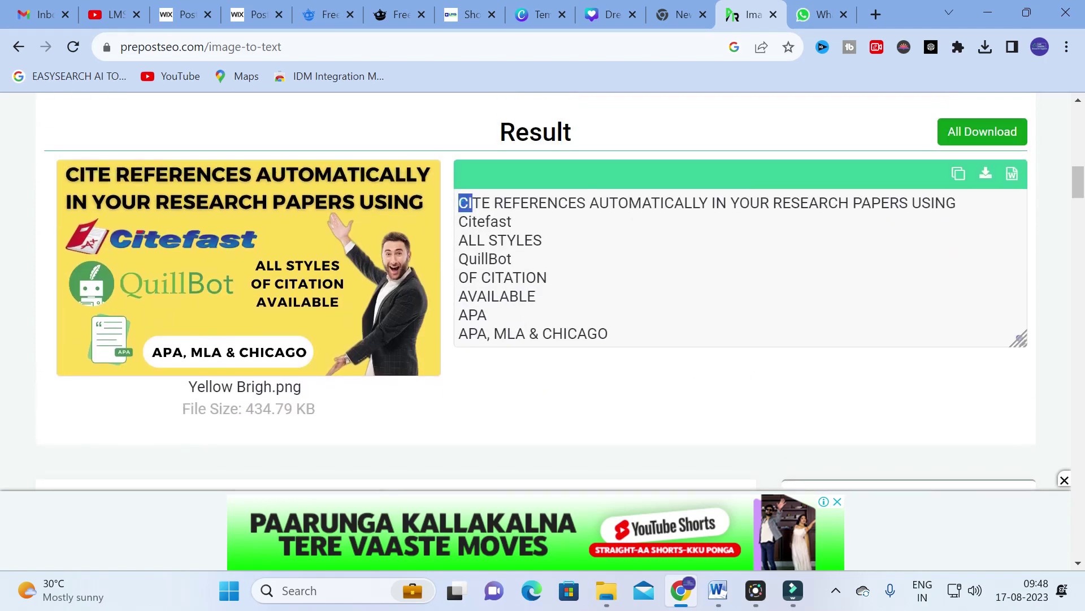
pyautogui.moveTo(462, 202); pyautogui.dragTo(673, 403)
# - Return to the Prepostseo homepage, browse its tool lists, open the Text Compare tool and view its input options
pyautogui.scroll(6, 765, 334)
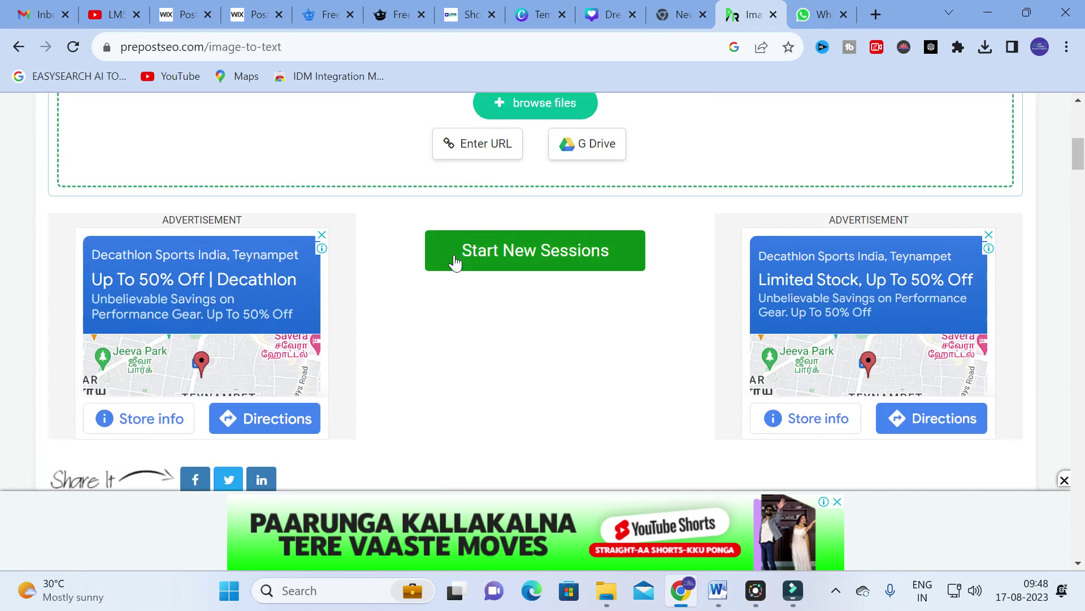
pyautogui.scroll(6, 658, 294)
pyautogui.scroll(1, 662, 287)
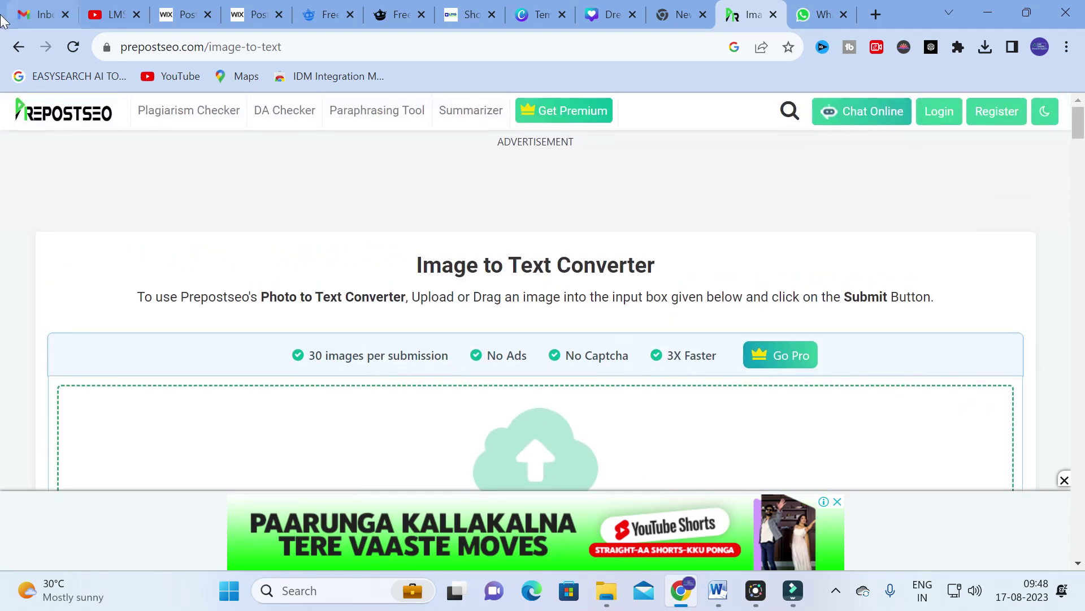
pyautogui.click(18, 46)
pyautogui.scroll(-3, 144, 174)
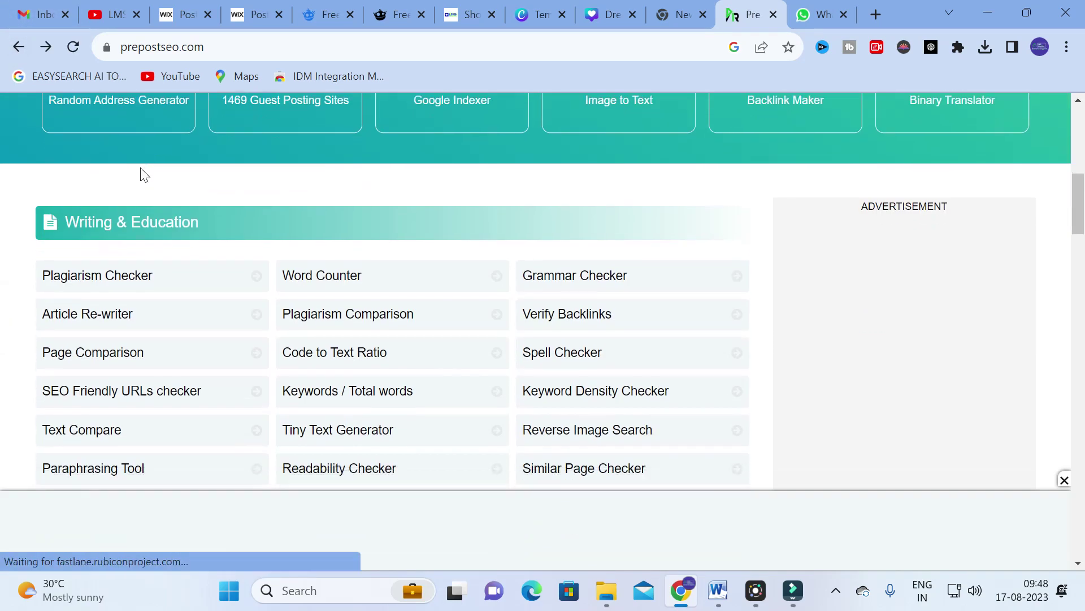
pyautogui.scroll(-1, 144, 174)
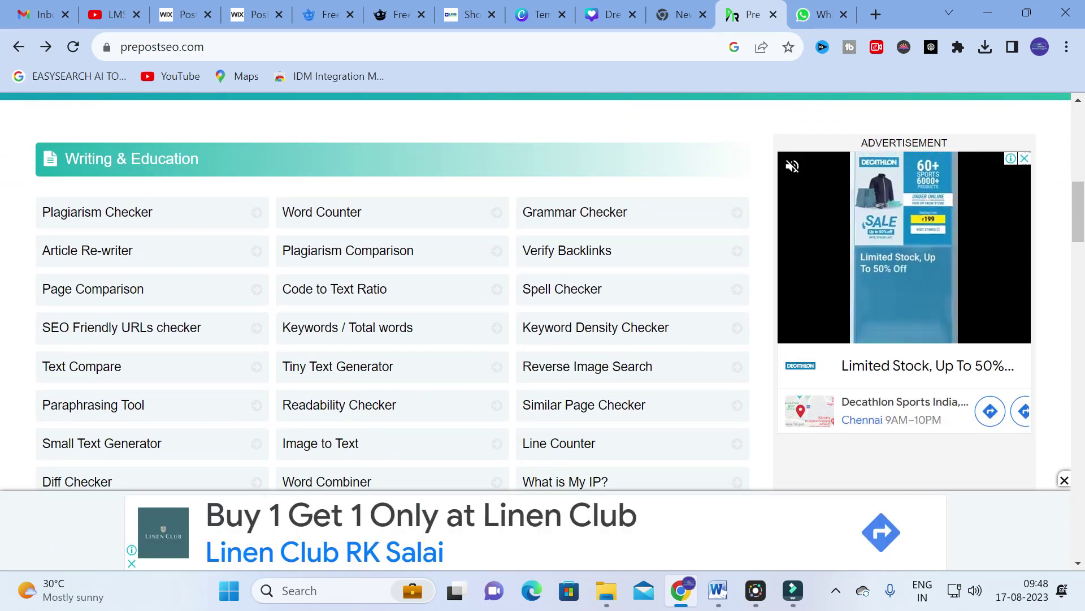
pyautogui.scroll(4, 169, 247)
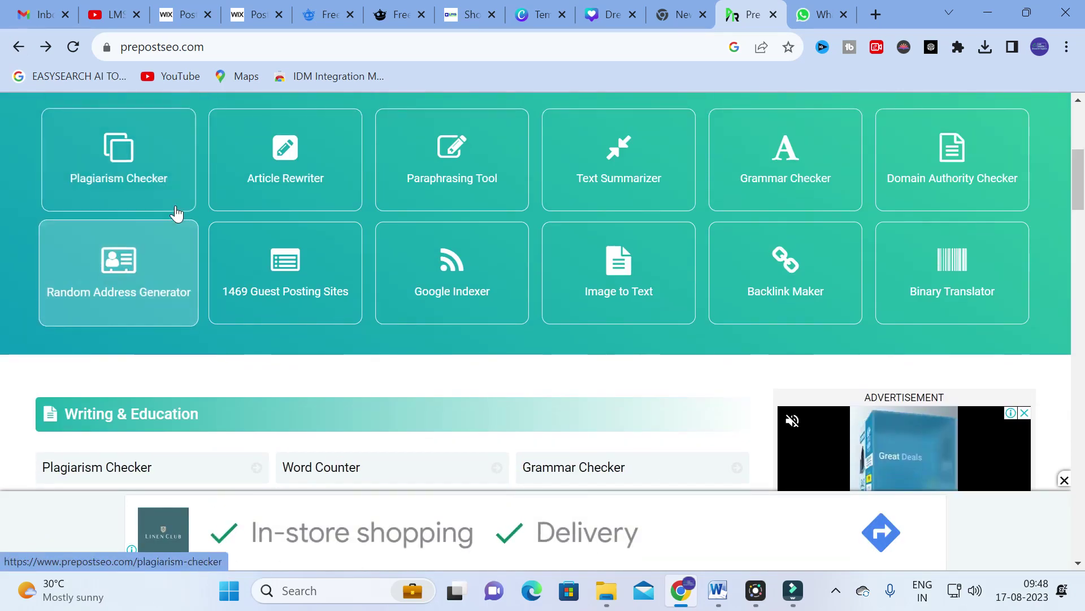
pyautogui.scroll(-7, 167, 237)
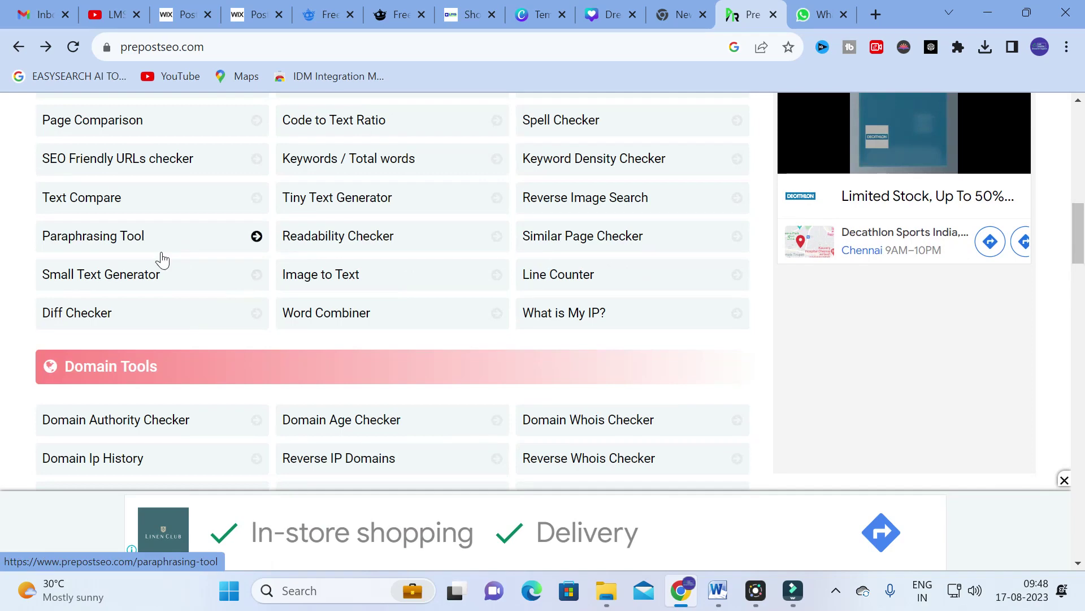
pyautogui.click(116, 210)
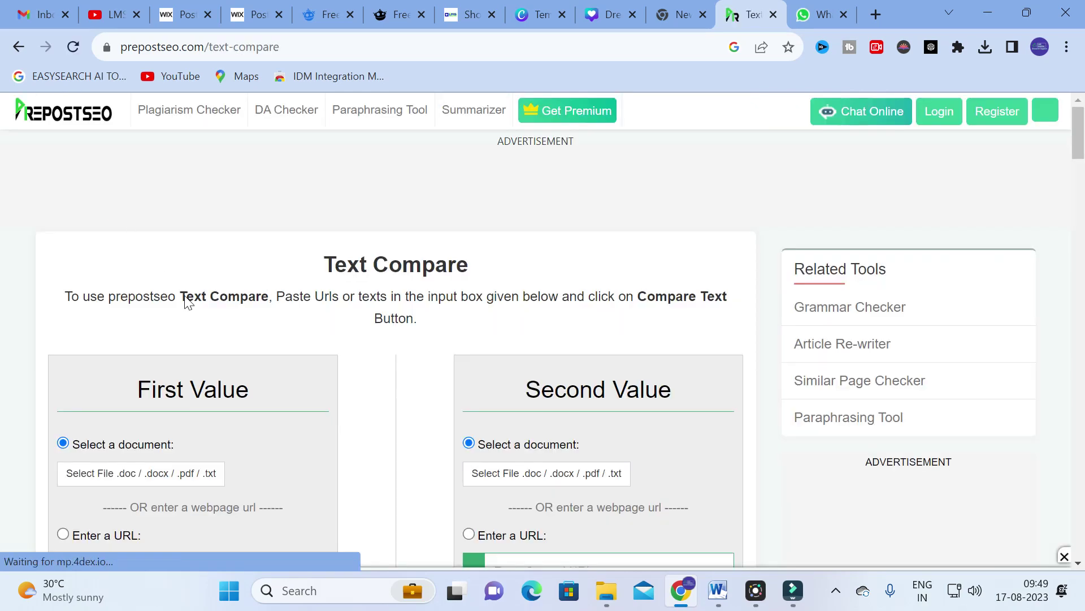
pyautogui.scroll(-3, 187, 297)
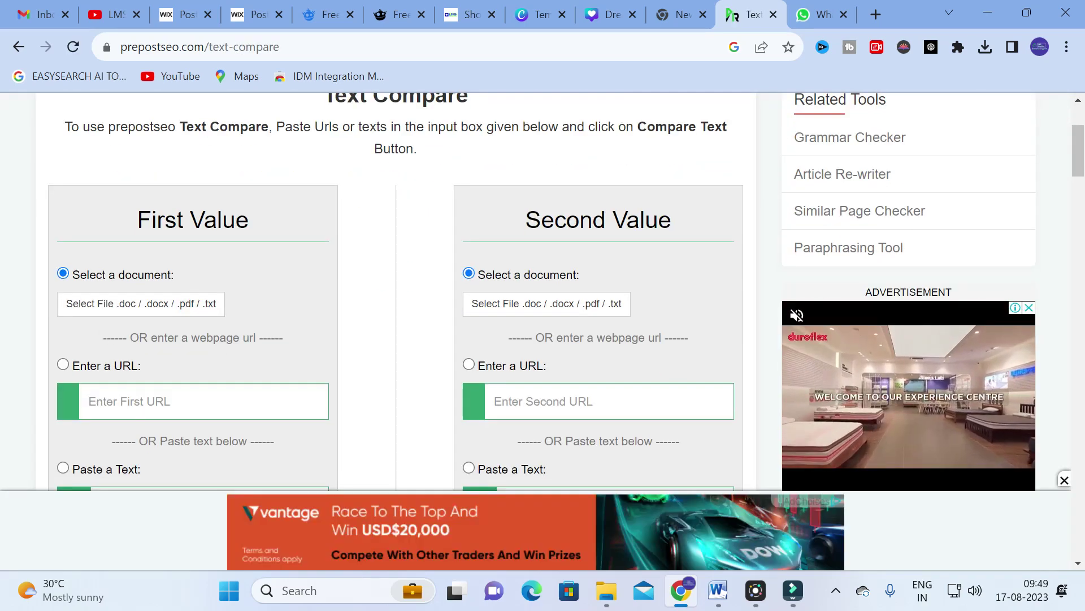
# - Copy the first paragraph of the BASICS OF PV document in Word and paste it as the first text in Text Compare
pyautogui.scroll(-3, 148, 330)
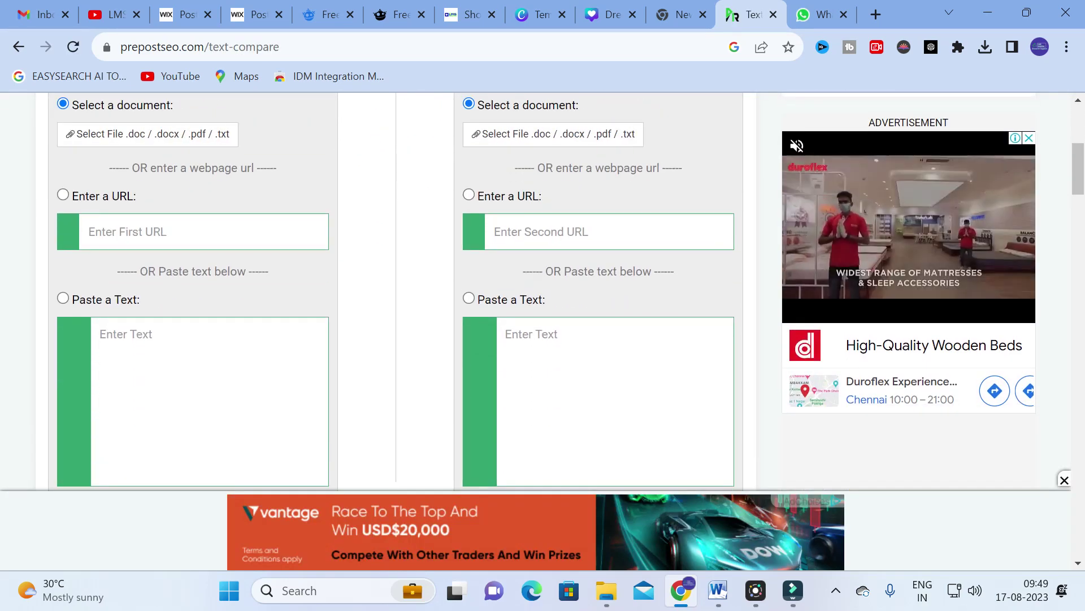
pyautogui.scroll(3, 470, 443)
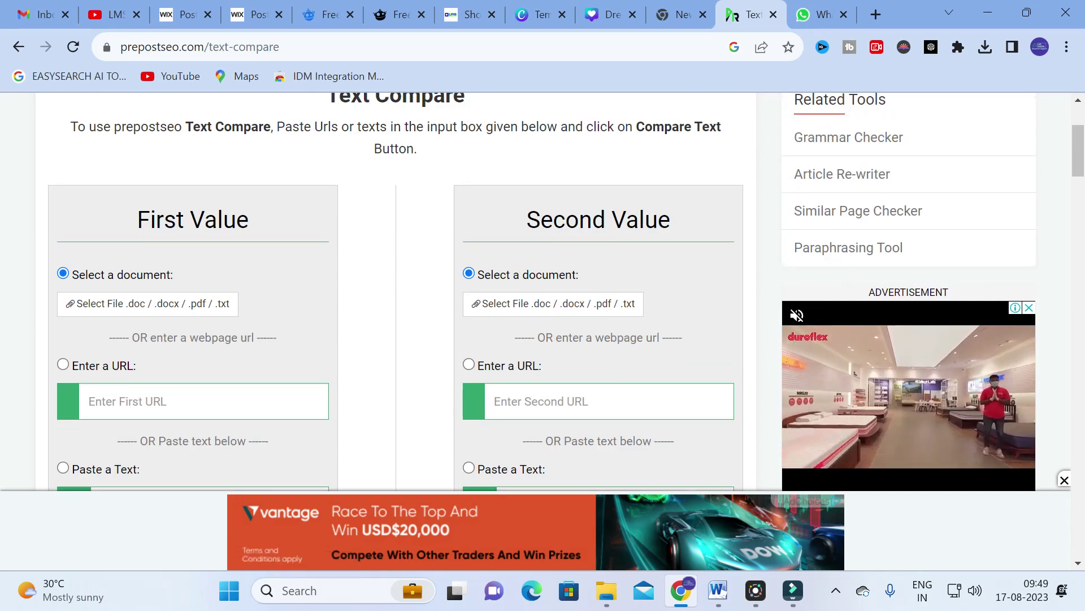
pyautogui.scroll(-6, 220, 349)
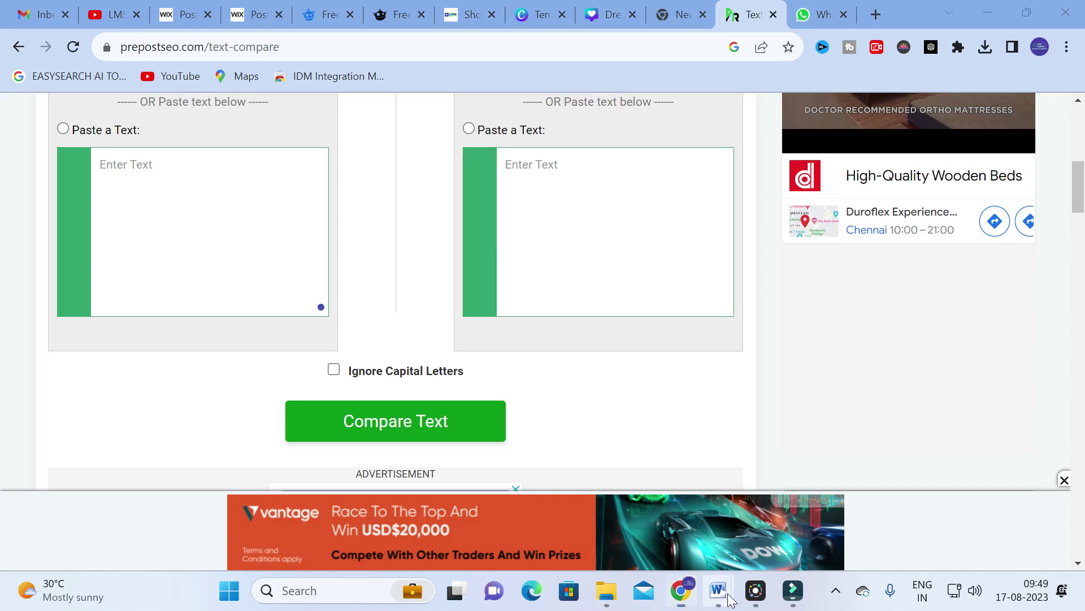
pyautogui.click(896, 498)
pyautogui.click(277, 237)
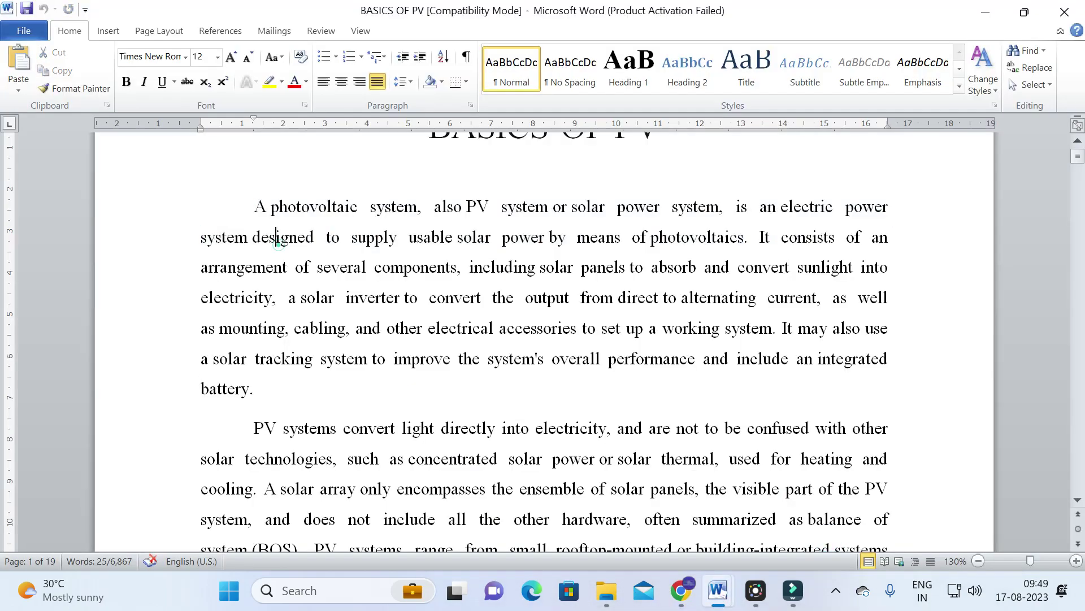
pyautogui.tripleClick(256, 207)
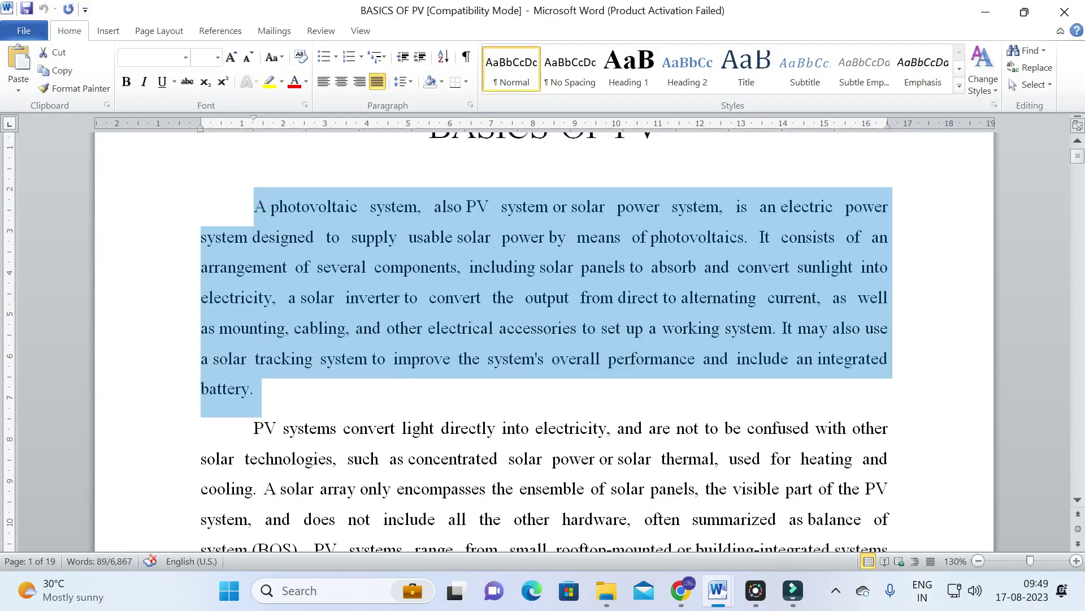
pyautogui.click(678, 590)
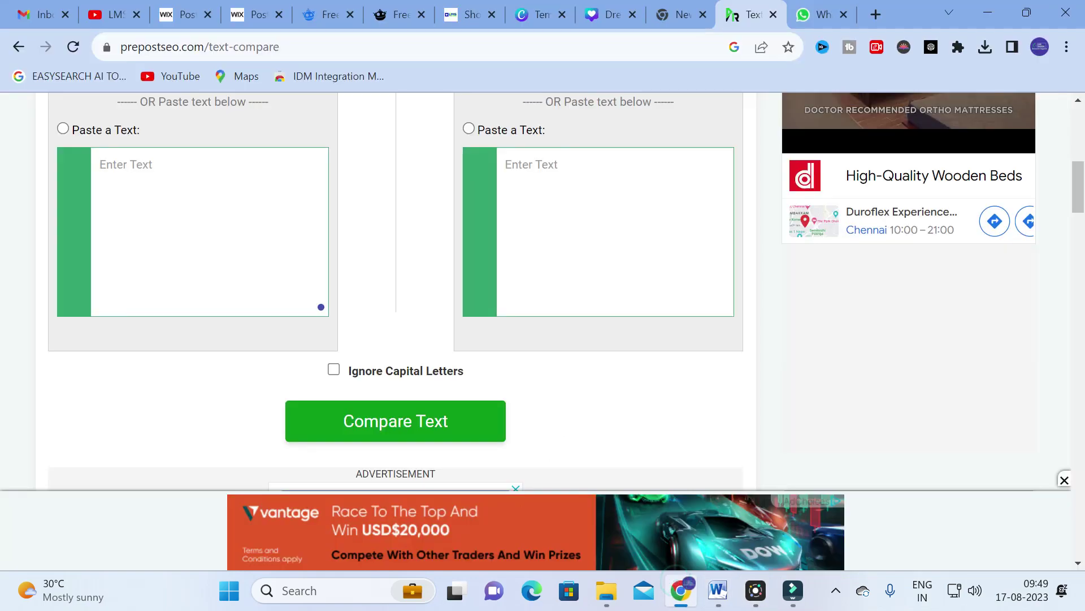
pyautogui.hotkey('ctrl', 'v')
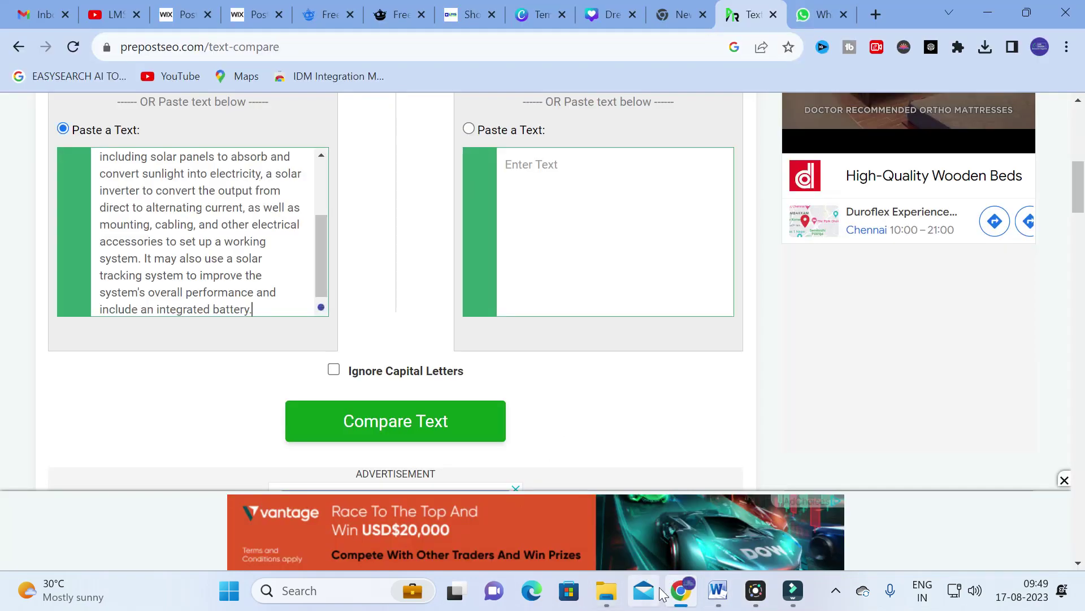
# - Copy the Word document's second paragraph, starting "PV systems convert light", and paste it as the second text in Text Compare
pyautogui.click(679, 602)
pyautogui.click(678, 602)
pyautogui.click(679, 602)
pyautogui.scroll(-3, 258, 422)
pyautogui.tripleClick(249, 218)
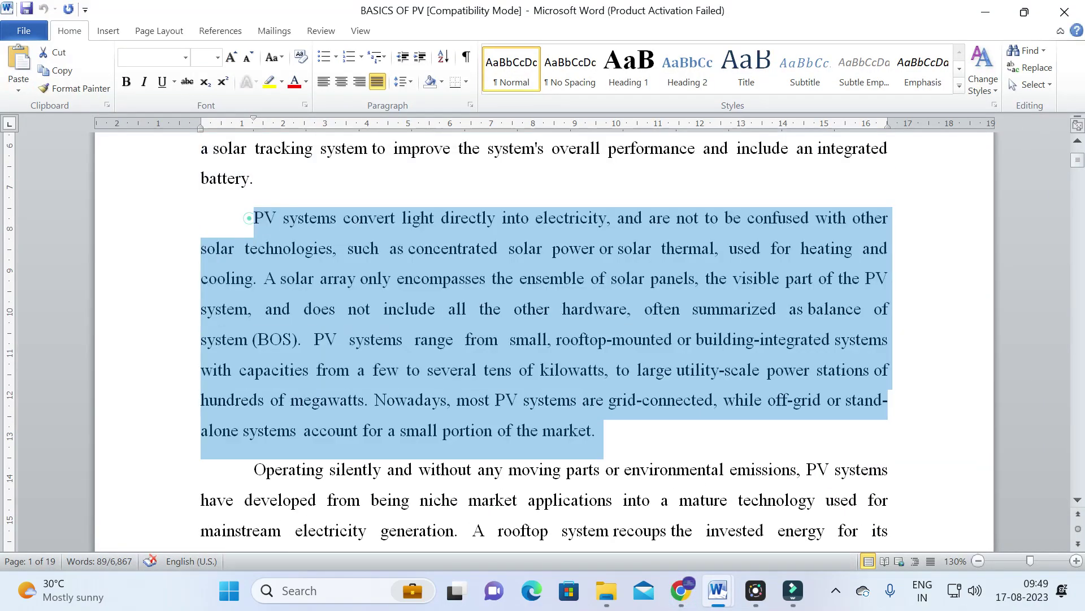
pyautogui.click(675, 596)
pyautogui.hotkey('ctrl', 'v')
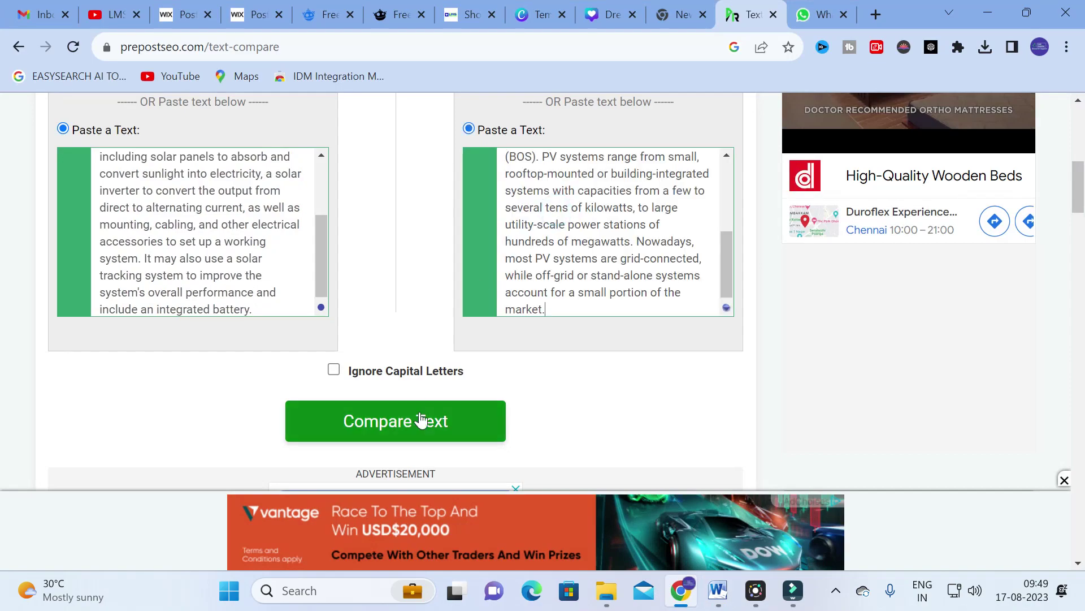
# - Compare the two pasted texts and review the match results for both contents
pyautogui.click(367, 433)
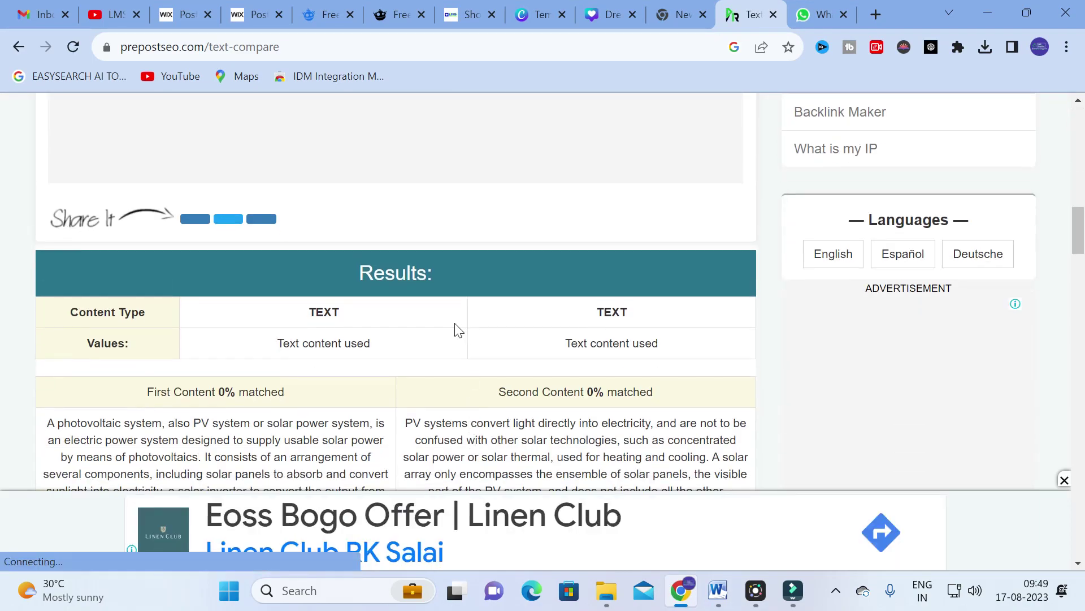
pyautogui.scroll(-4, 456, 329)
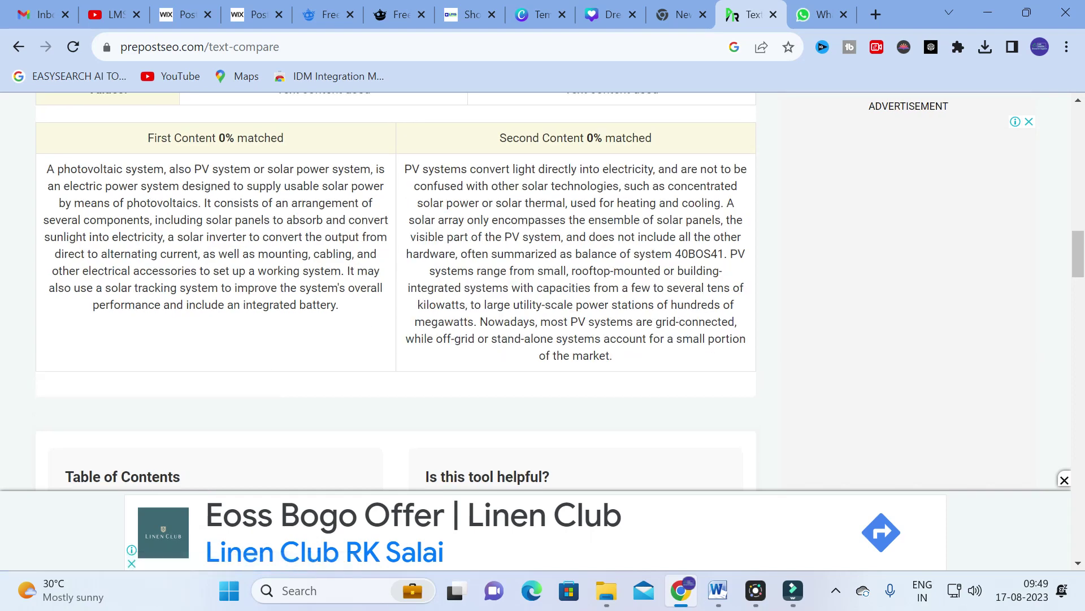
pyautogui.scroll(3, 418, 271)
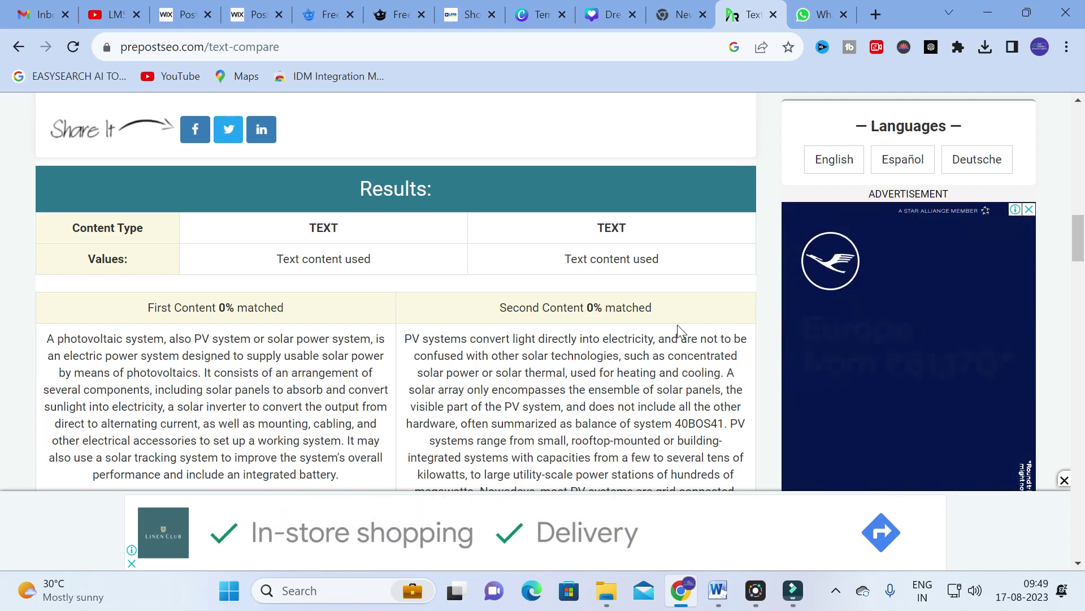
pyautogui.scroll(-5, 271, 331)
pyautogui.scroll(8, 286, 303)
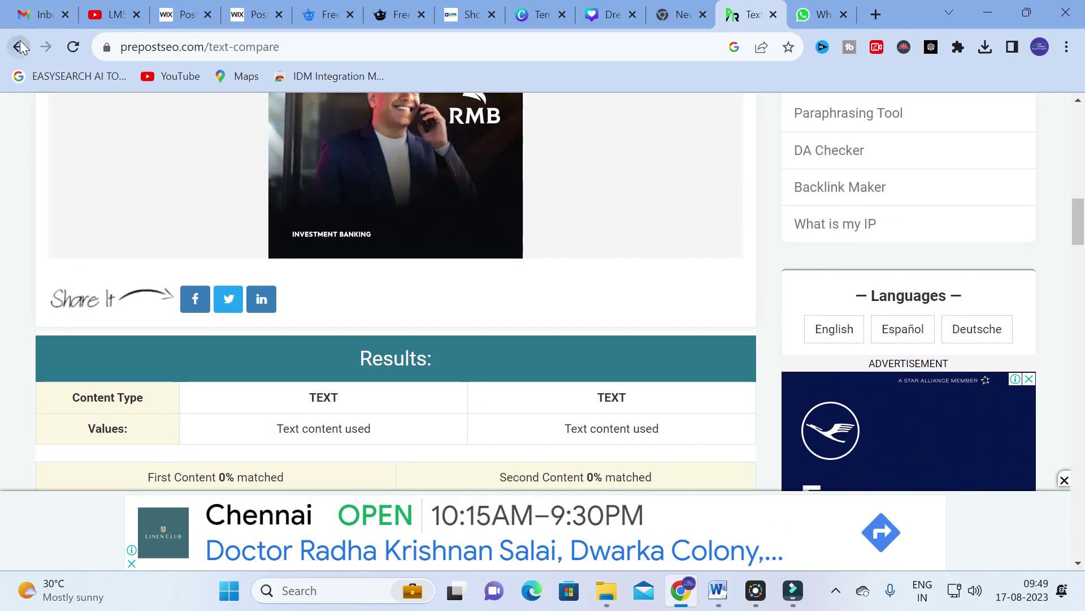
# - Return to the Prepostseo homepage, browse its tool lists and open the Decimal to Binary converter
pyautogui.click(19, 47)
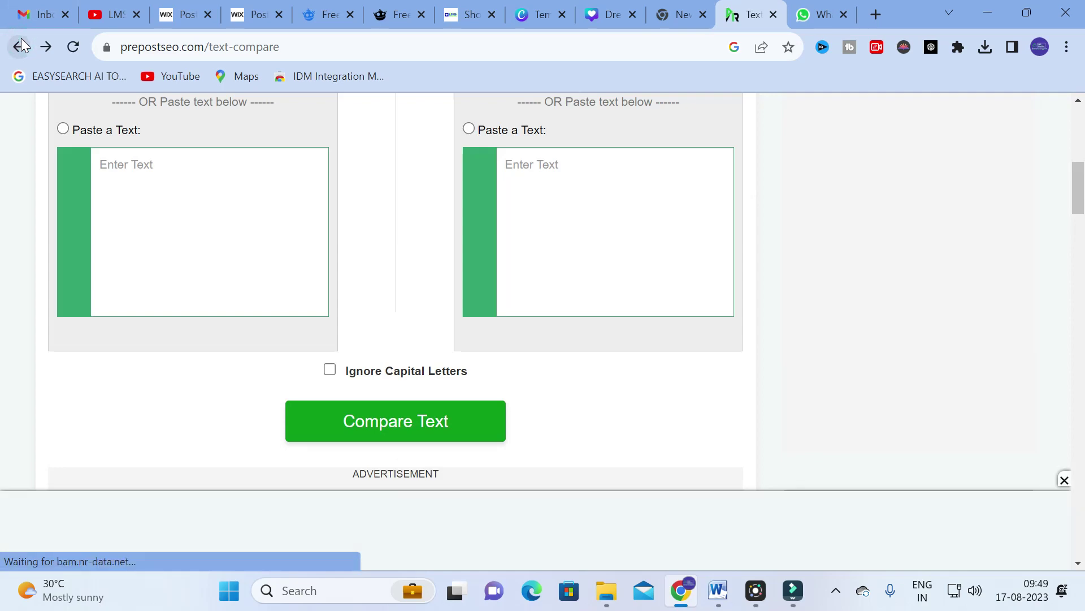
pyautogui.scroll(5, 647, 452)
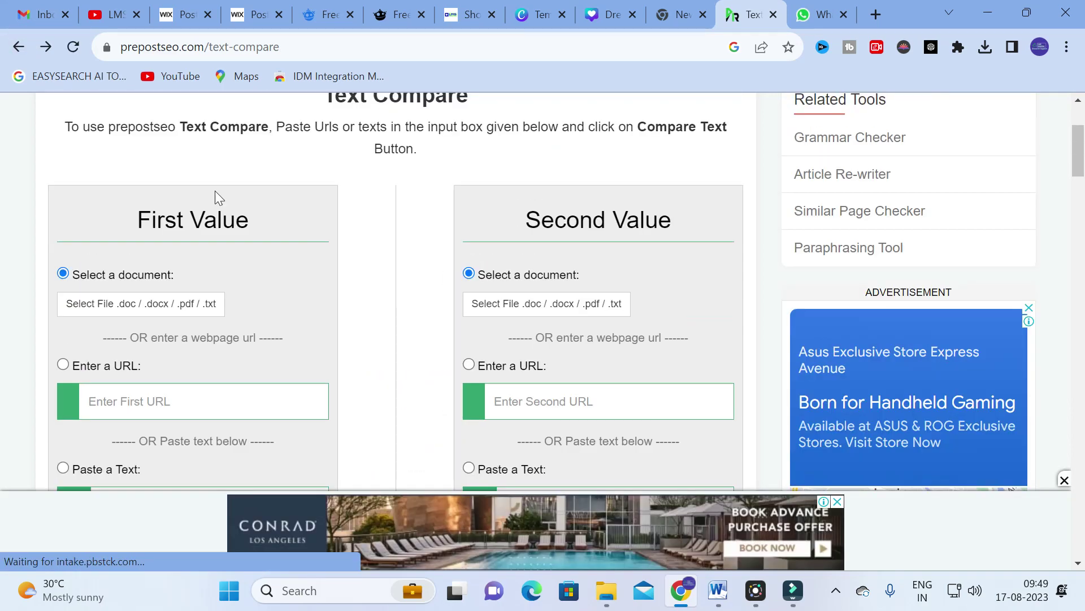
pyautogui.click(25, 41)
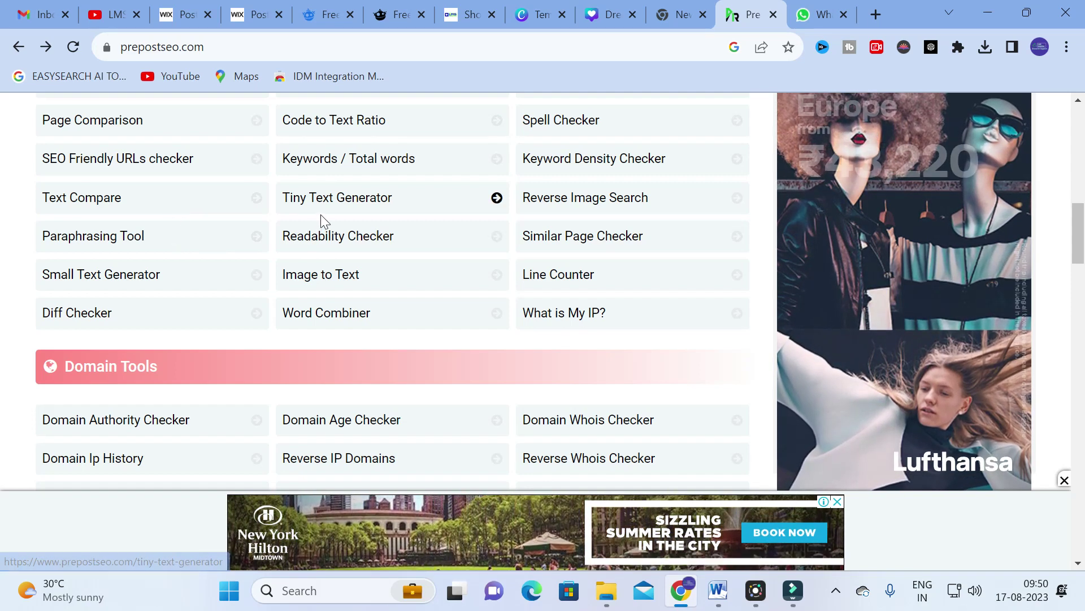
pyautogui.scroll(-2, 346, 213)
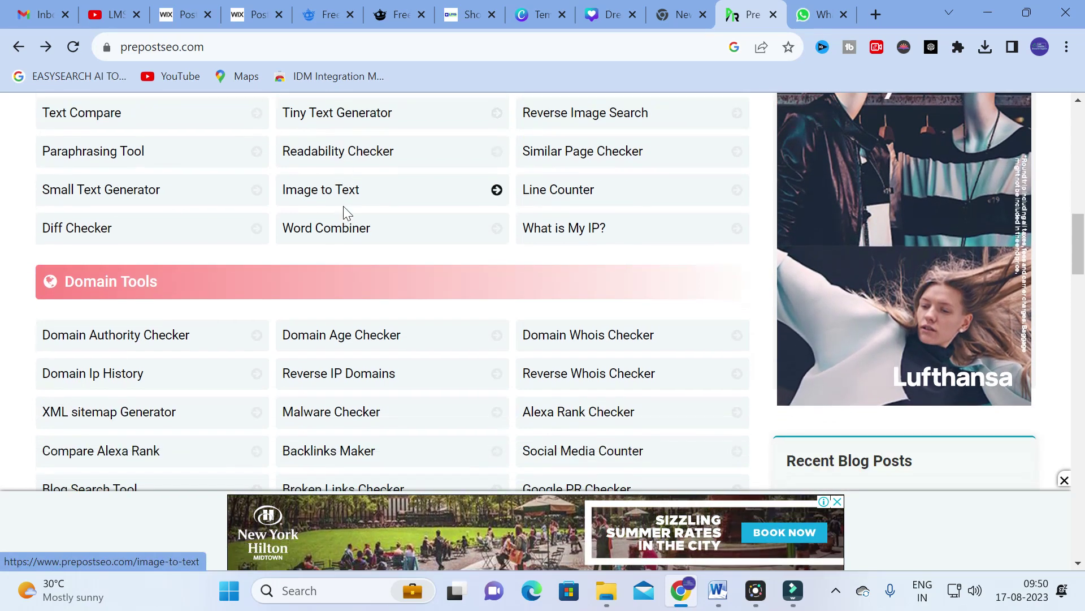
pyautogui.scroll(-2, 277, 208)
pyautogui.scroll(4, 276, 209)
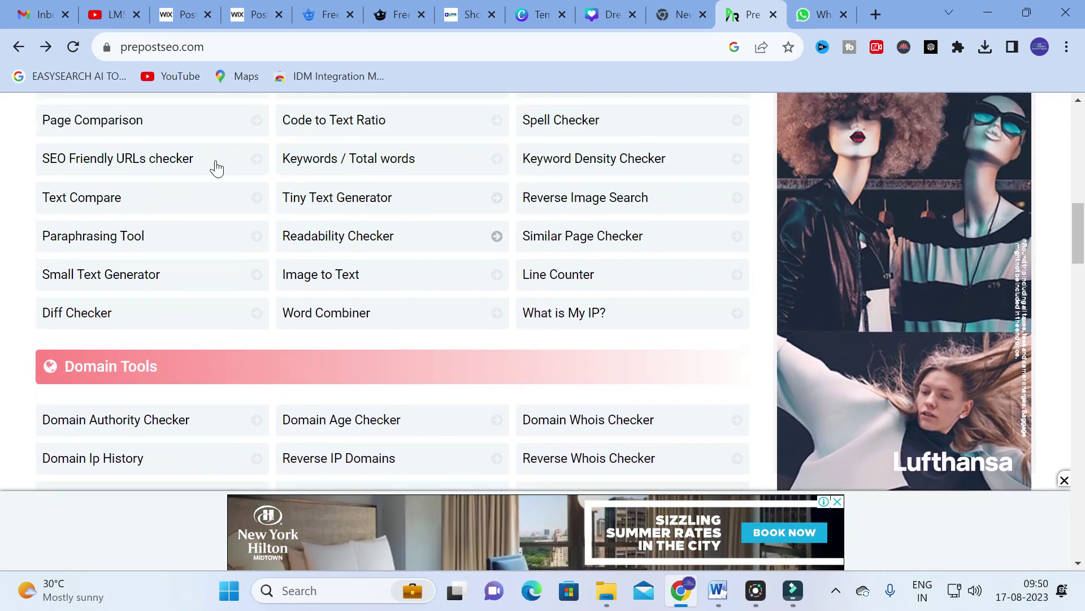
pyautogui.scroll(-15, 218, 256)
pyautogui.scroll(-4, 286, 216)
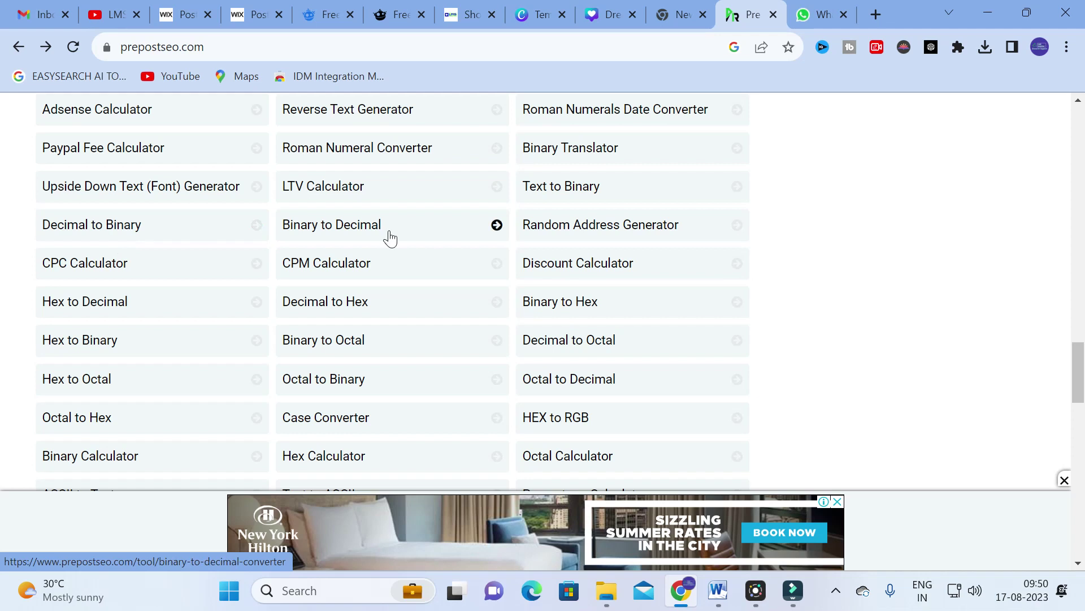
pyautogui.click(94, 233)
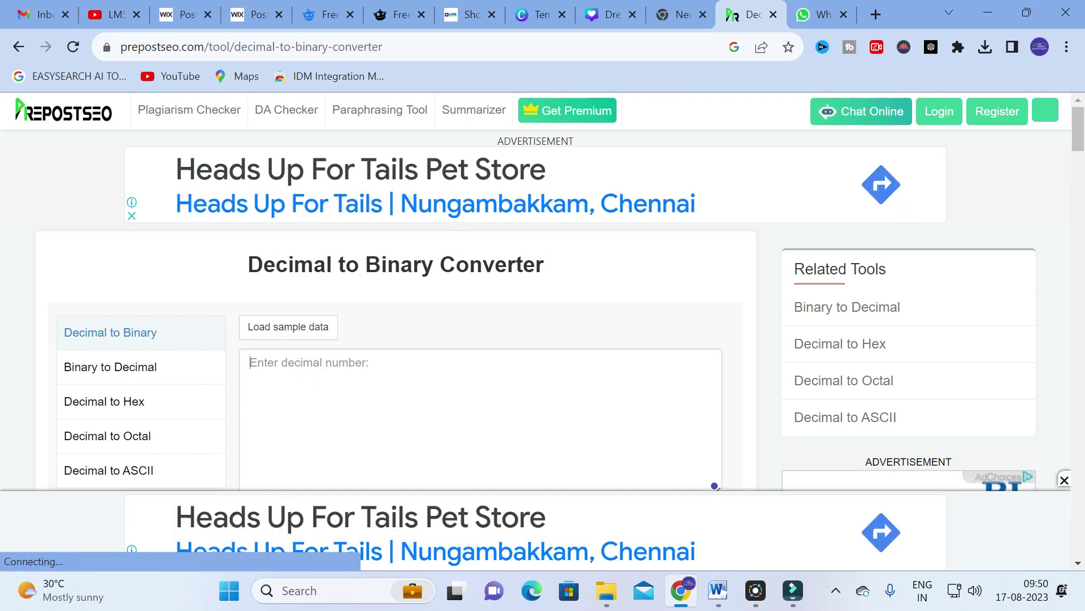
# - Convert the decimal number 1000 to binary and review the binary, signed 2's complement and hex results
pyautogui.write('000')
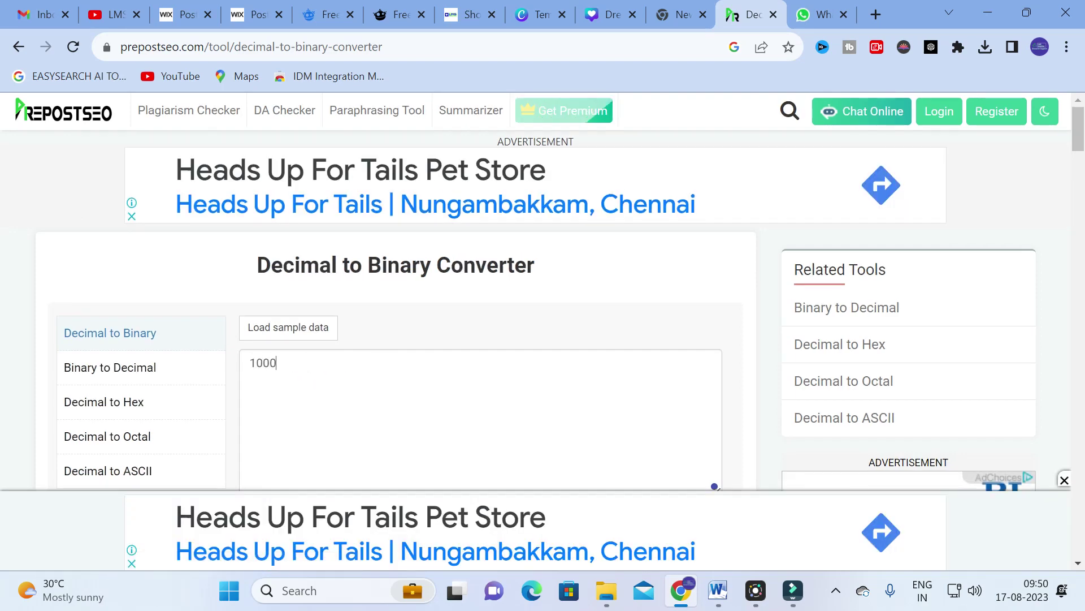
pyautogui.scroll(-4, 270, 310)
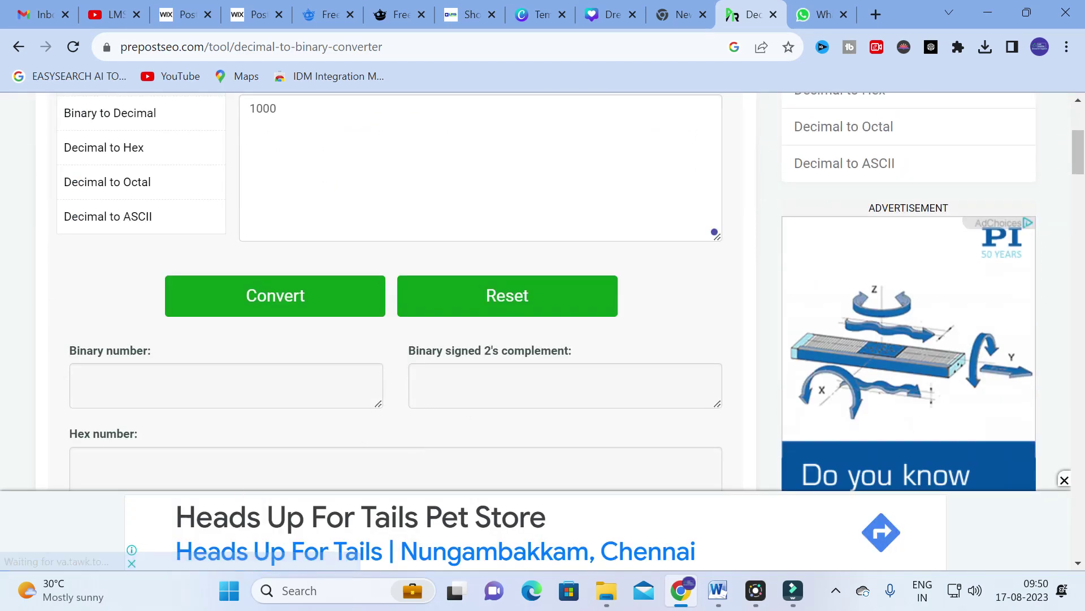
pyautogui.click(270, 310)
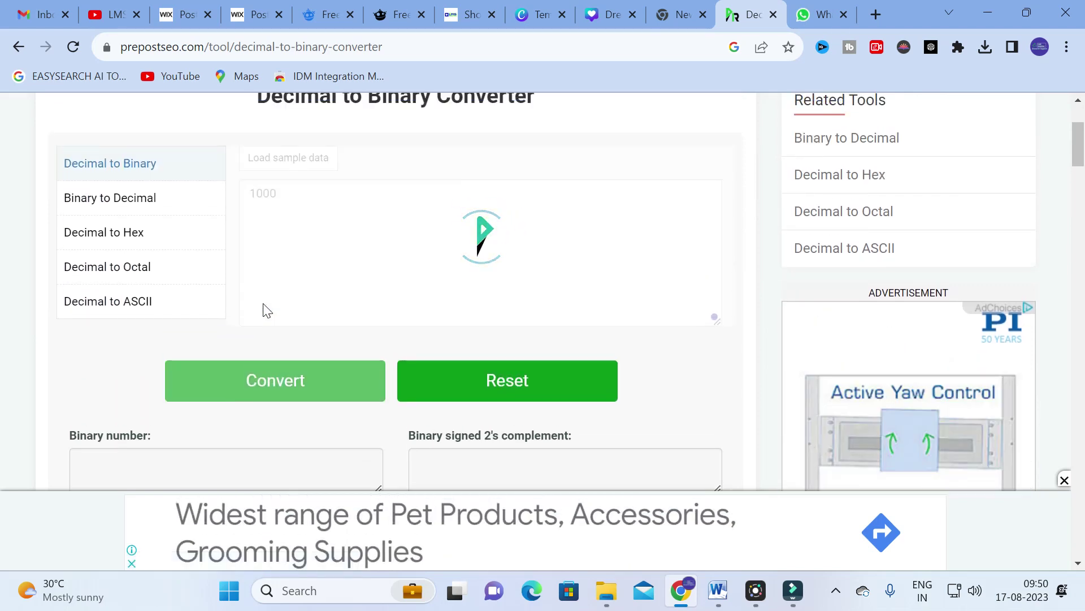
pyautogui.scroll(-2, 266, 310)
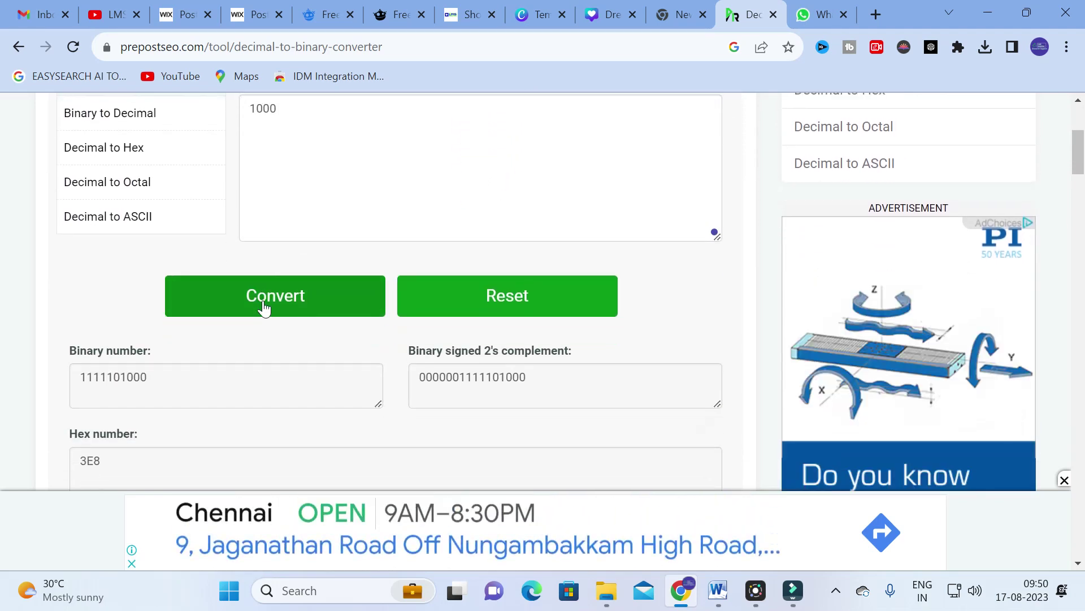
pyautogui.scroll(3, 232, 284)
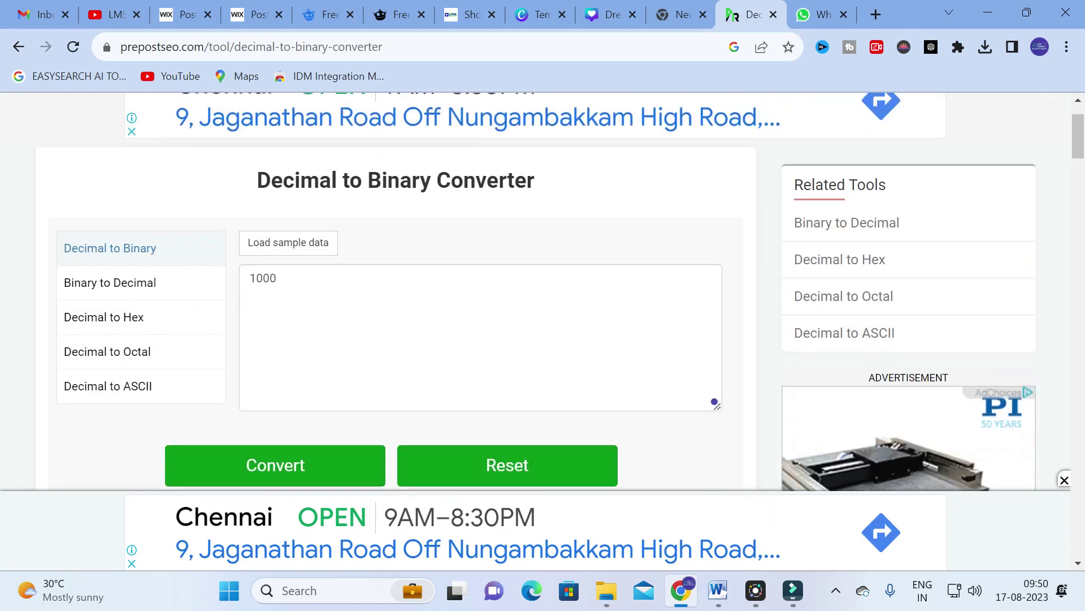
pyautogui.scroll(-4, 62, 284)
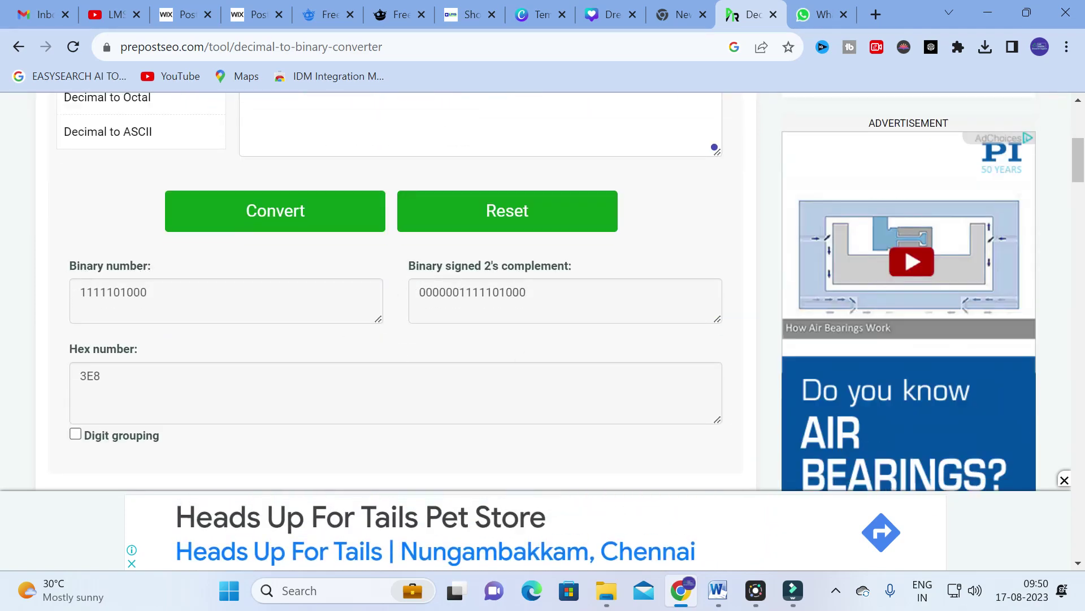
pyautogui.scroll(-3, 3, 438)
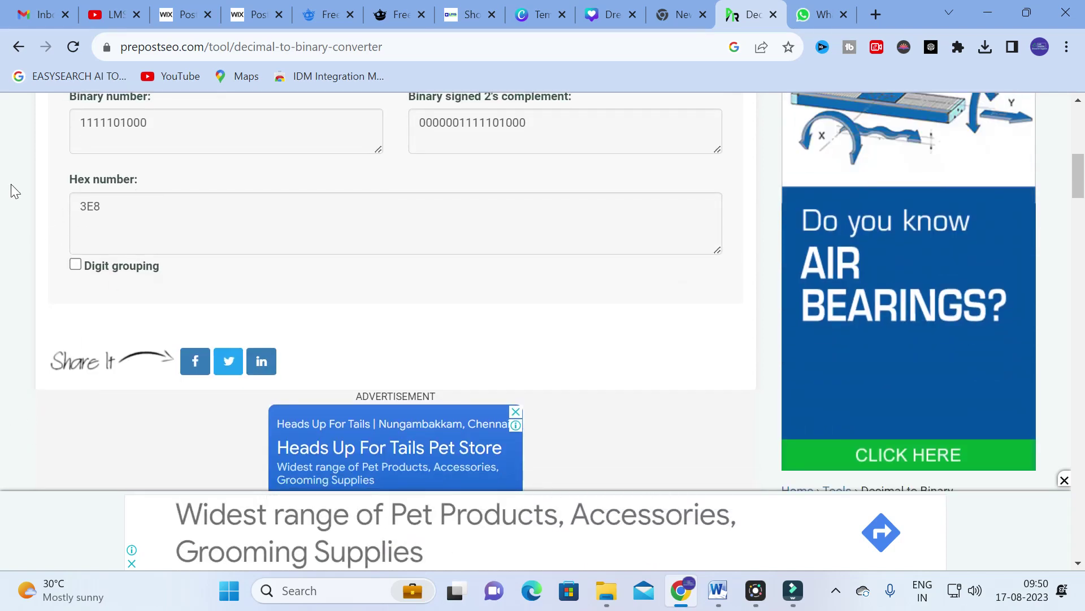
pyautogui.scroll(10, 190, 298)
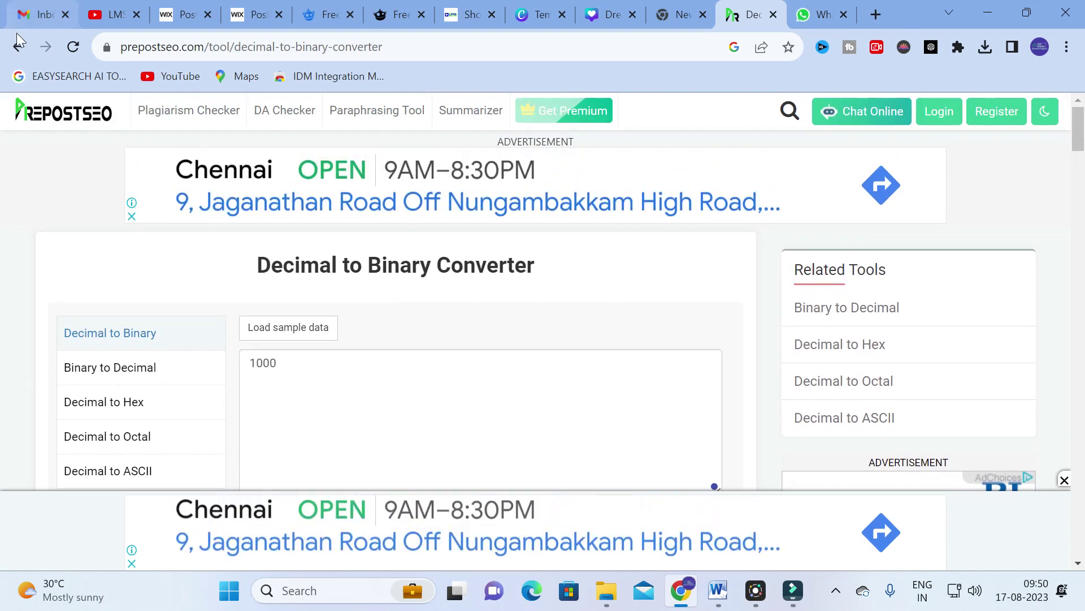
# - Return to the Prepostseo homepage, browse the remaining converters and calculators, and open the Text to Handwriting tool
pyautogui.click(21, 48)
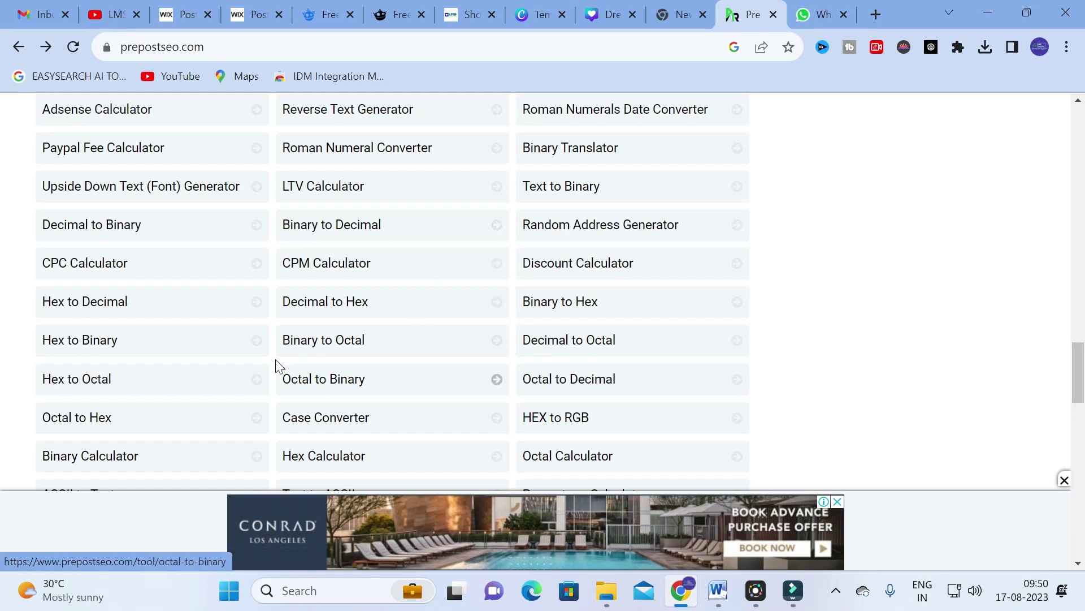
pyautogui.scroll(-2, 562, 339)
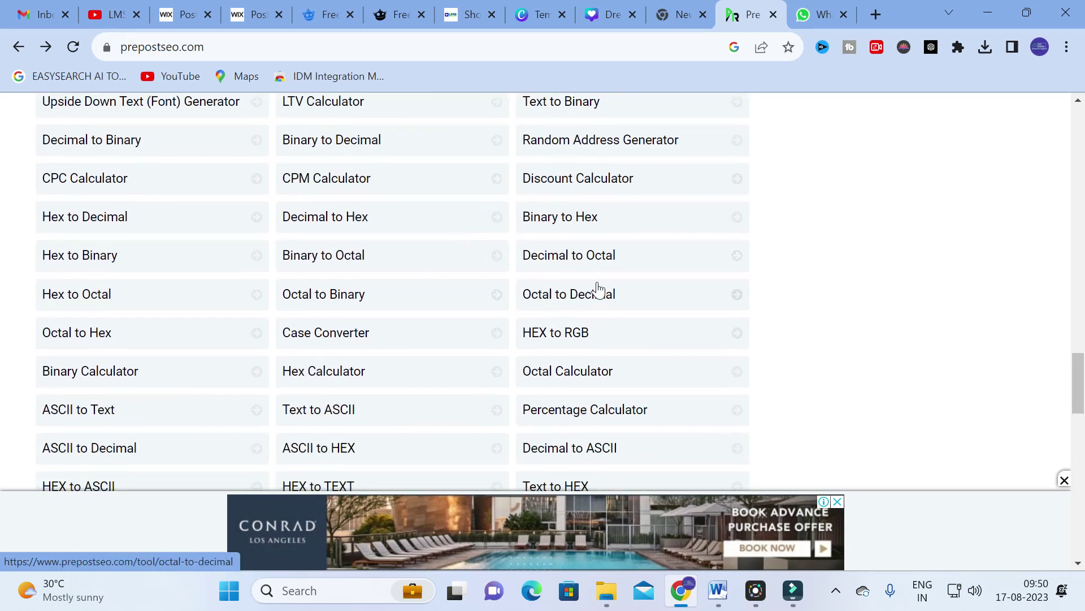
pyautogui.scroll(-3, 353, 272)
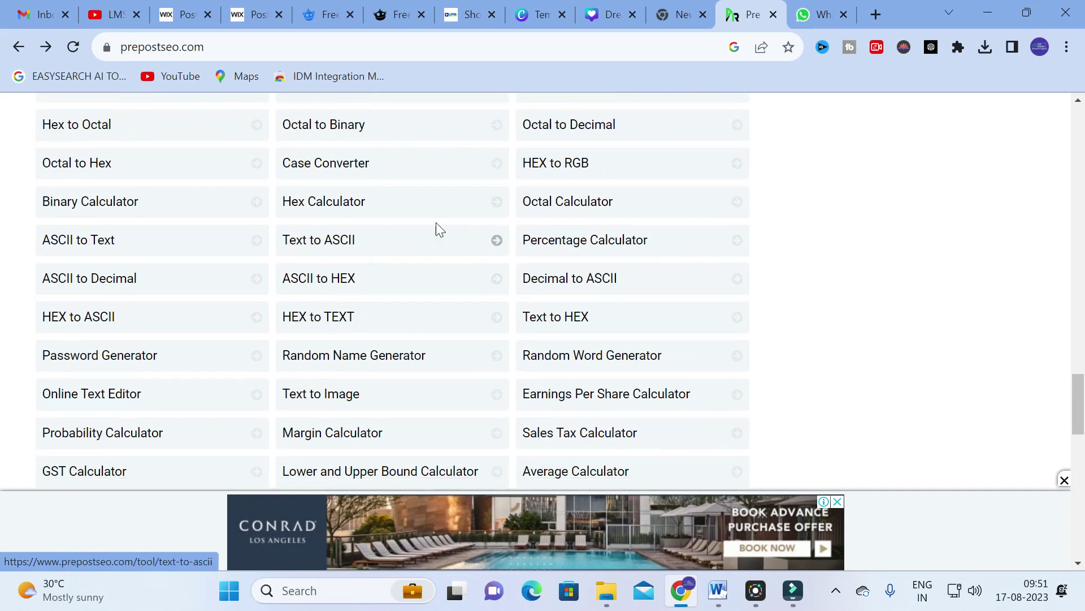
pyautogui.scroll(-2, 307, 198)
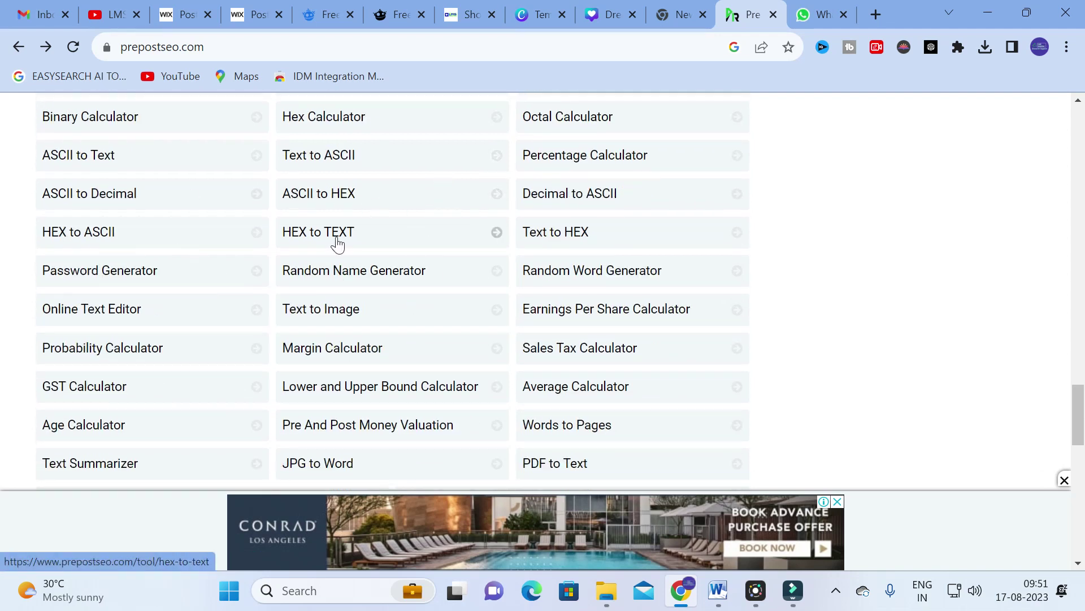
pyautogui.scroll(-2, 337, 242)
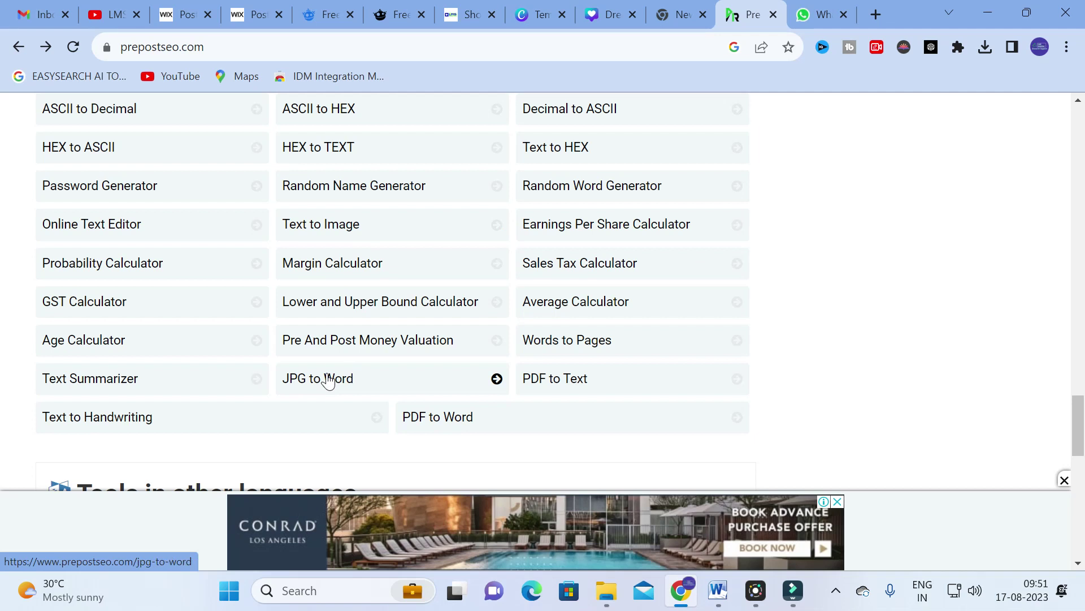
pyautogui.click(169, 418)
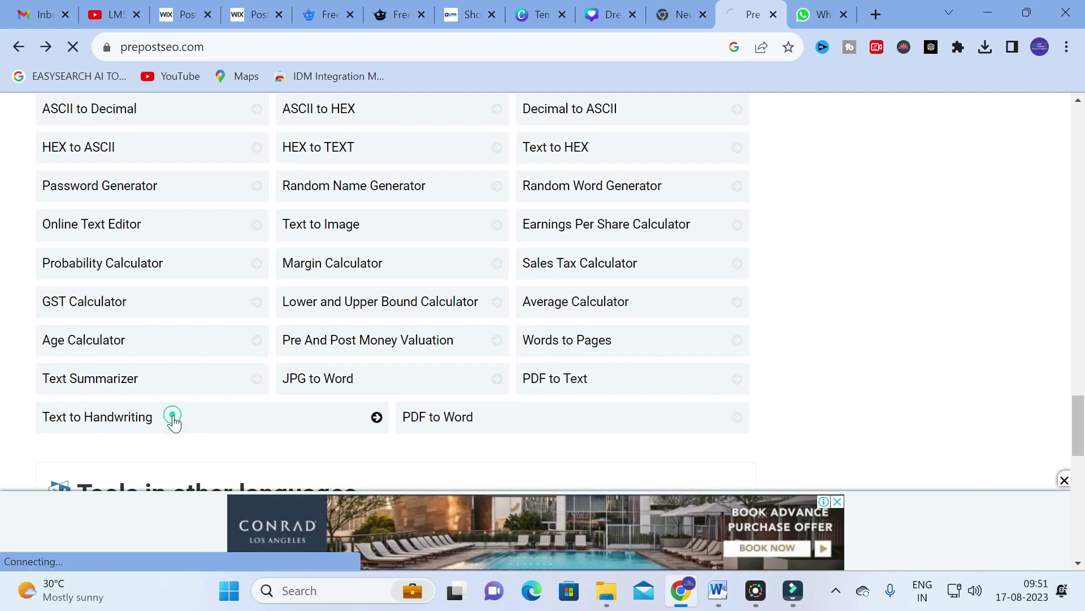
pyautogui.scroll(-5, 170, 419)
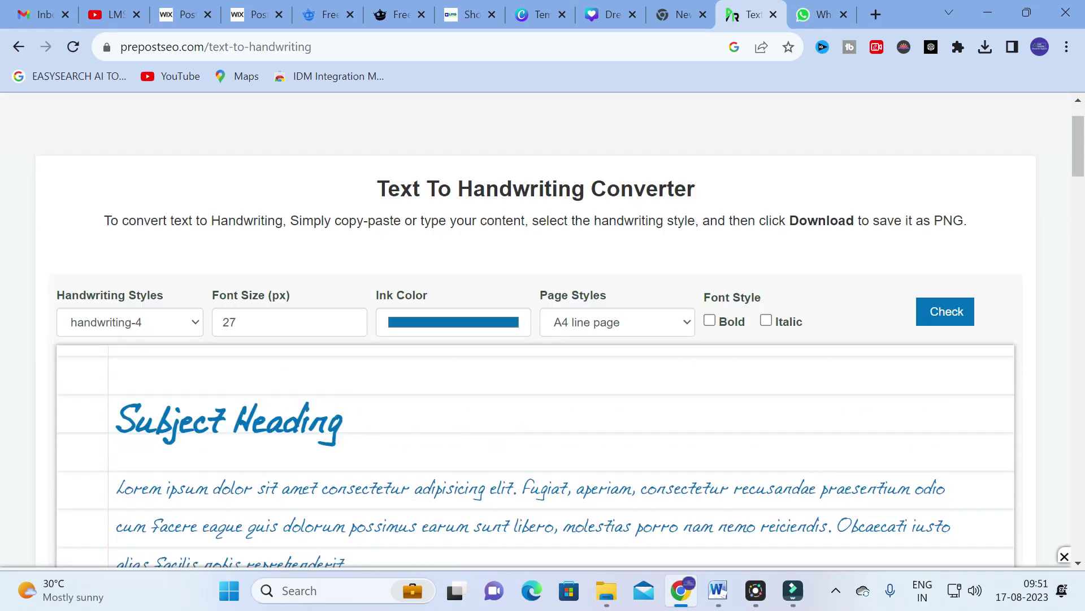
# - Examine the Text to Handwriting page, including the sample text, the list of handwriting styles and the formatting options
pyautogui.scroll(-7, 243, 373)
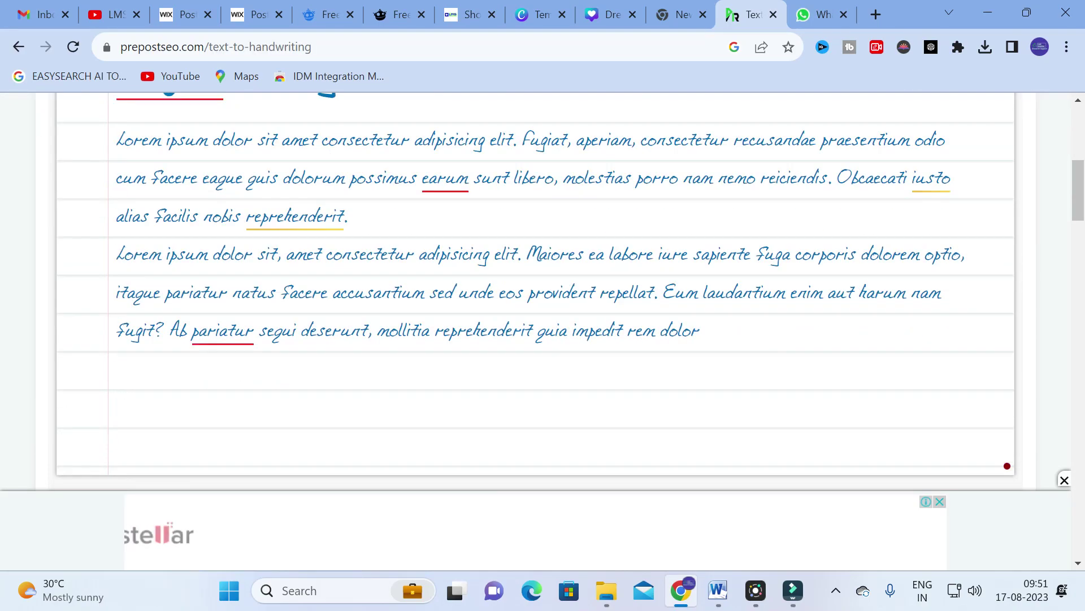
pyautogui.scroll(6, 536, 283)
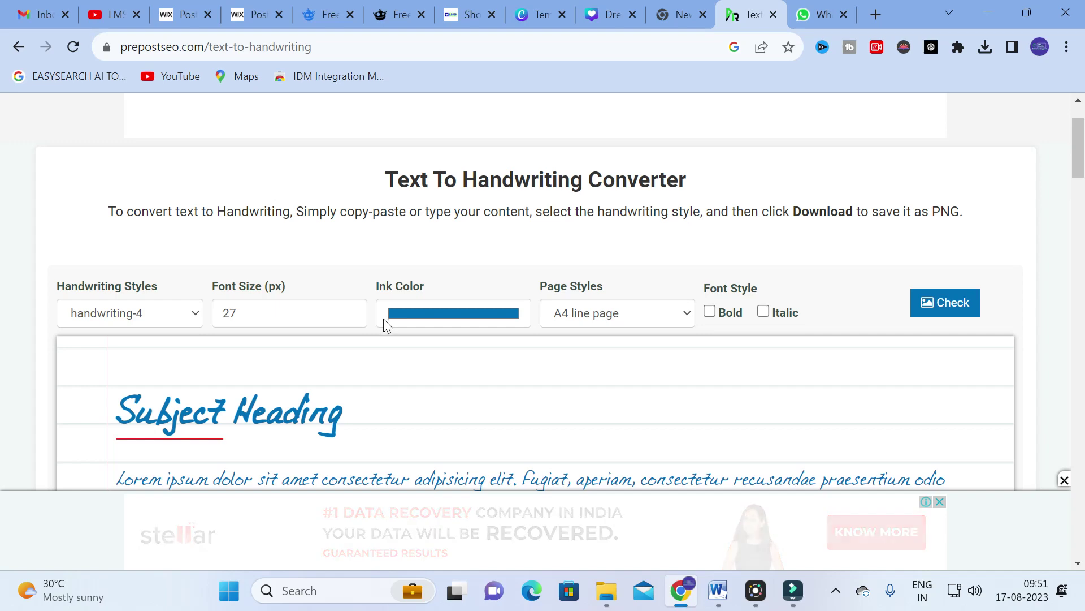
pyautogui.scroll(-2, 372, 320)
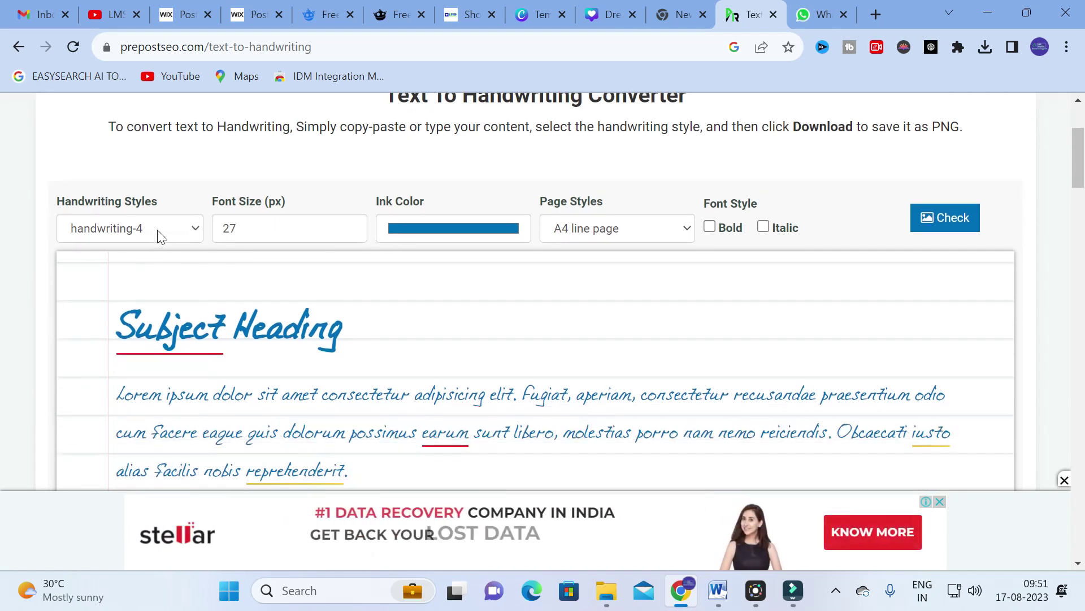
pyautogui.click(157, 230)
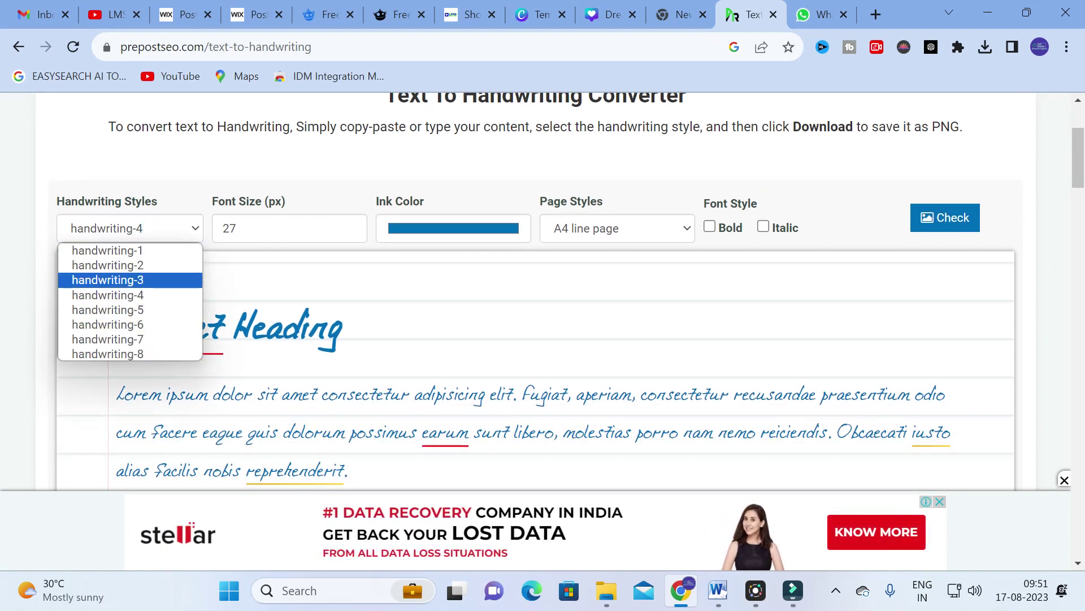
pyautogui.scroll(-10, 277, 249)
pyautogui.scroll(5, 277, 218)
pyautogui.click(274, 226)
pyautogui.scroll(5, 273, 226)
pyautogui.click(130, 327)
pyautogui.scroll(-5, 130, 327)
pyautogui.keyDown('shift'); pyautogui.click(121, 319); pyautogui.keyUp('shift')
pyautogui.scroll(-10, 678, 286)
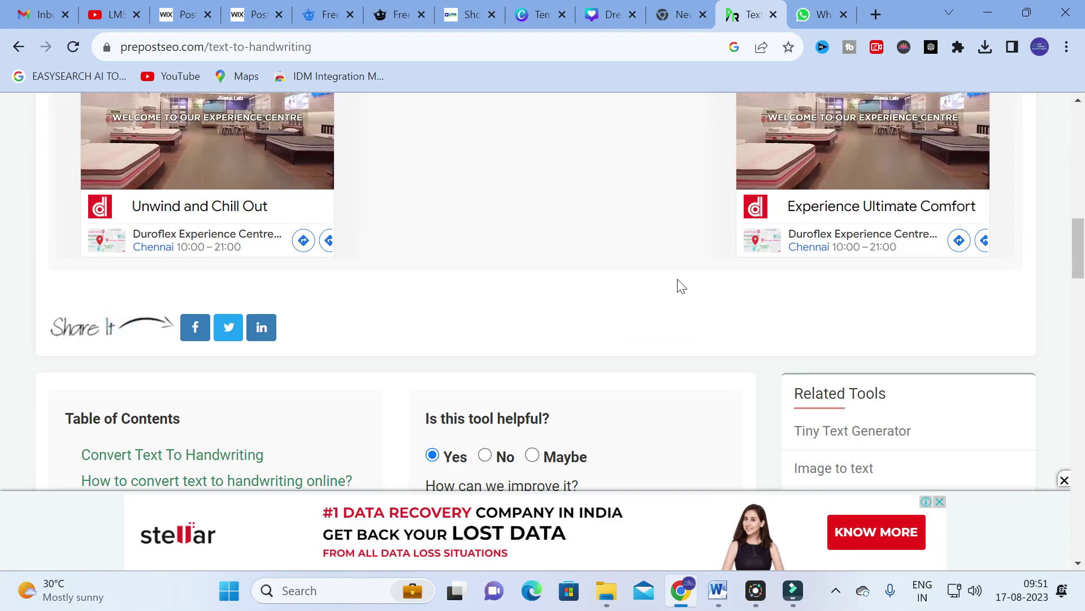
pyautogui.scroll(9, 678, 286)
pyautogui.keyDown('shift'); pyautogui.click(678, 292); pyautogui.keyUp('shift')
pyautogui.scroll(8, 632, 303)
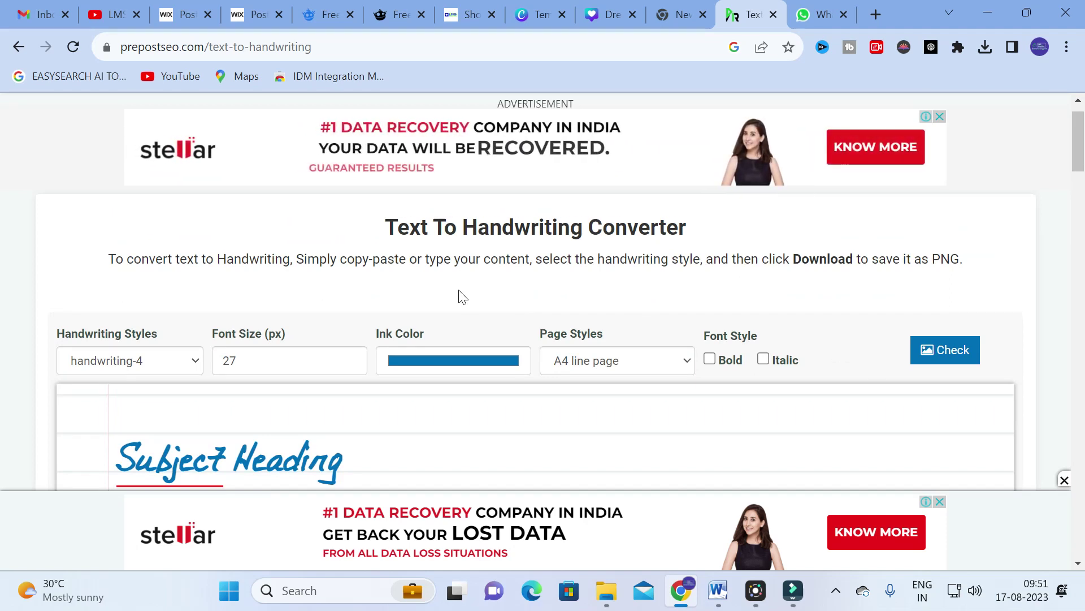
# - Highlight the converter's usage instructions for reading and view the Ink Color choices
pyautogui.click(354, 252)
pyautogui.moveTo(103, 258); pyautogui.dragTo(945, 277)
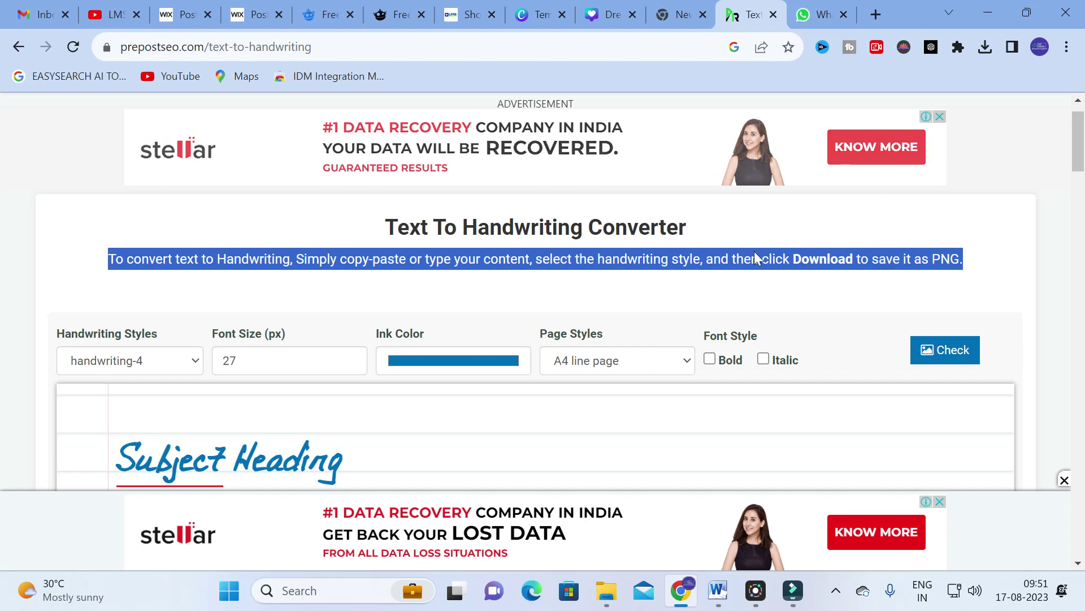
pyautogui.scroll(-5, 405, 295)
pyautogui.scroll(4, 405, 295)
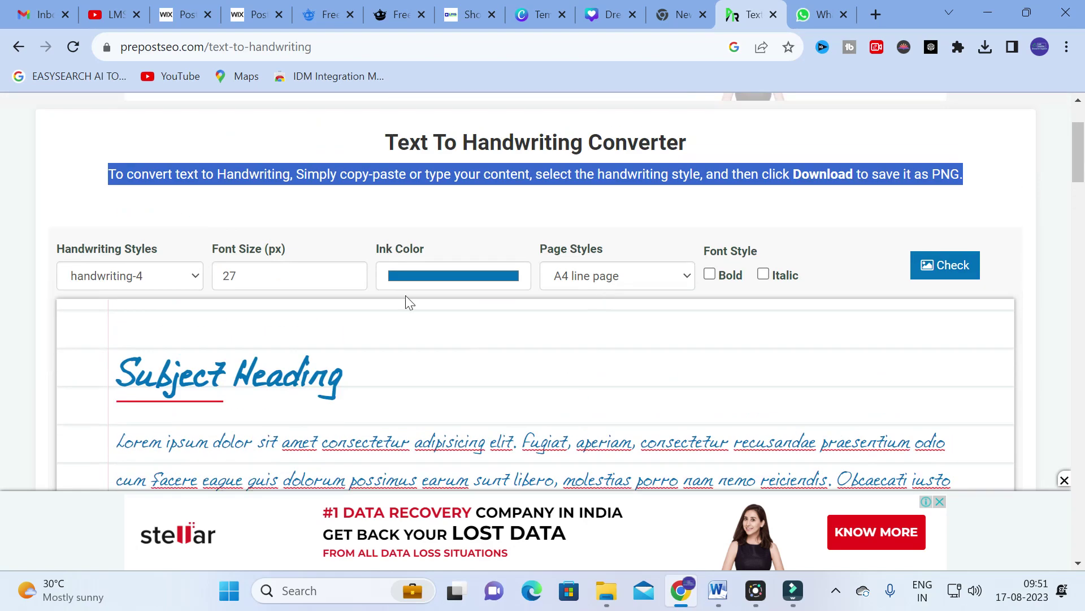
pyautogui.click(455, 276)
pyautogui.click(722, 312)
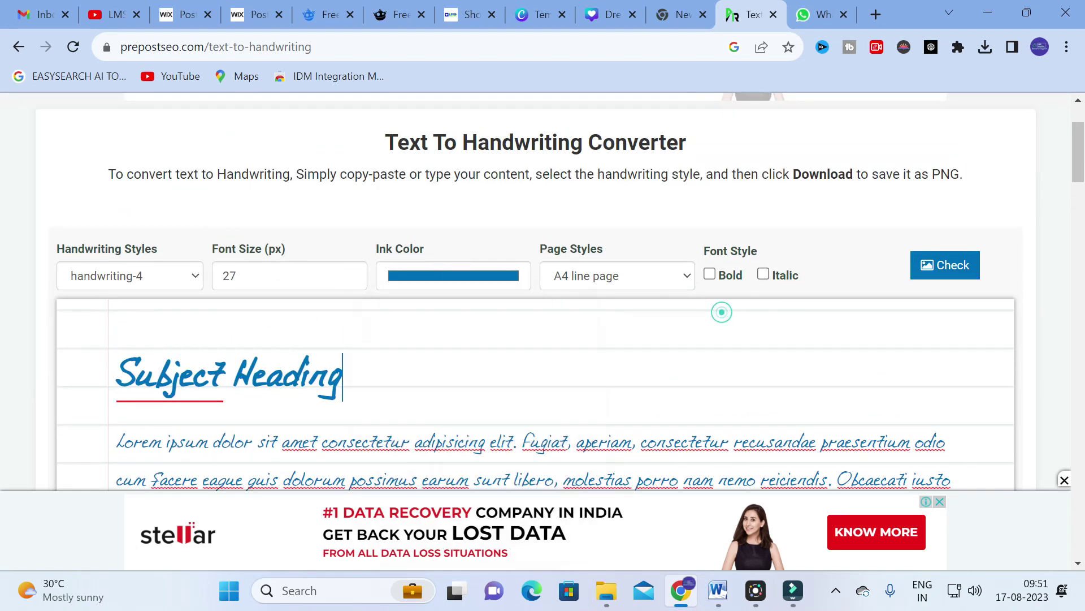
# - Preview the sample text in the handwriting-2 style
pyautogui.click(138, 275)
pyautogui.click(115, 308)
pyautogui.scroll(-5, 115, 308)
pyautogui.scroll(5, 114, 308)
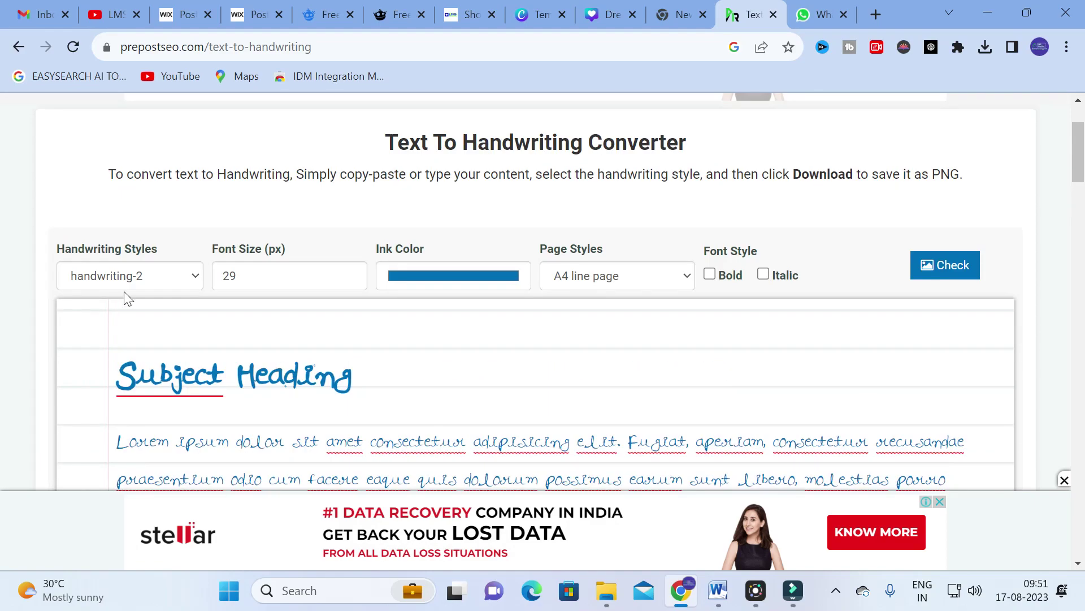
# - Set the handwriting style to handwriting-7 and review the restyled sample page
pyautogui.click(146, 273)
pyautogui.click(141, 387)
pyautogui.scroll(-10, 206, 298)
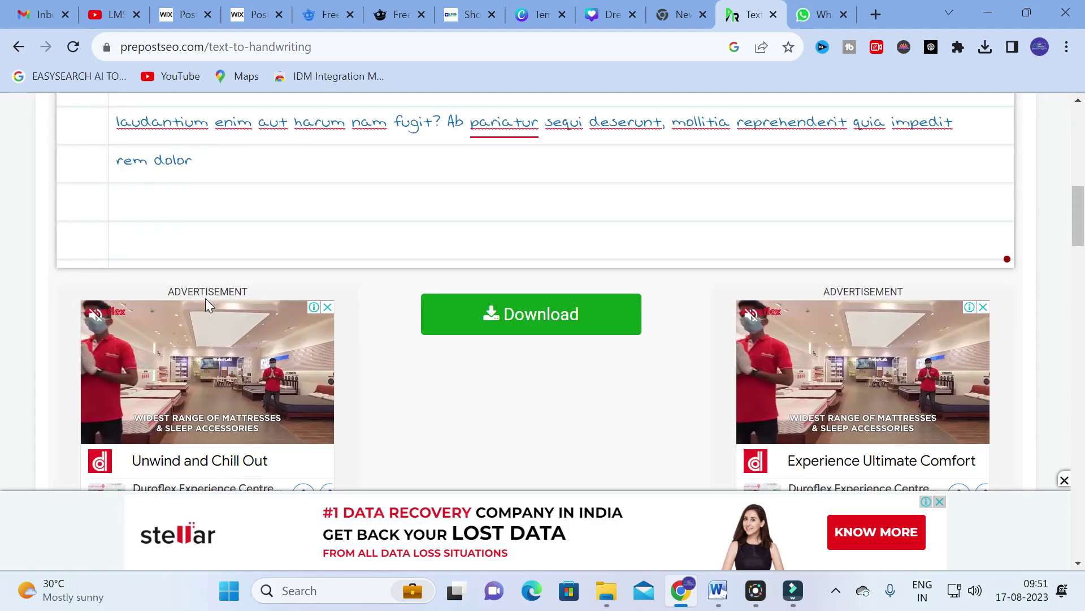
pyautogui.scroll(10, 335, 277)
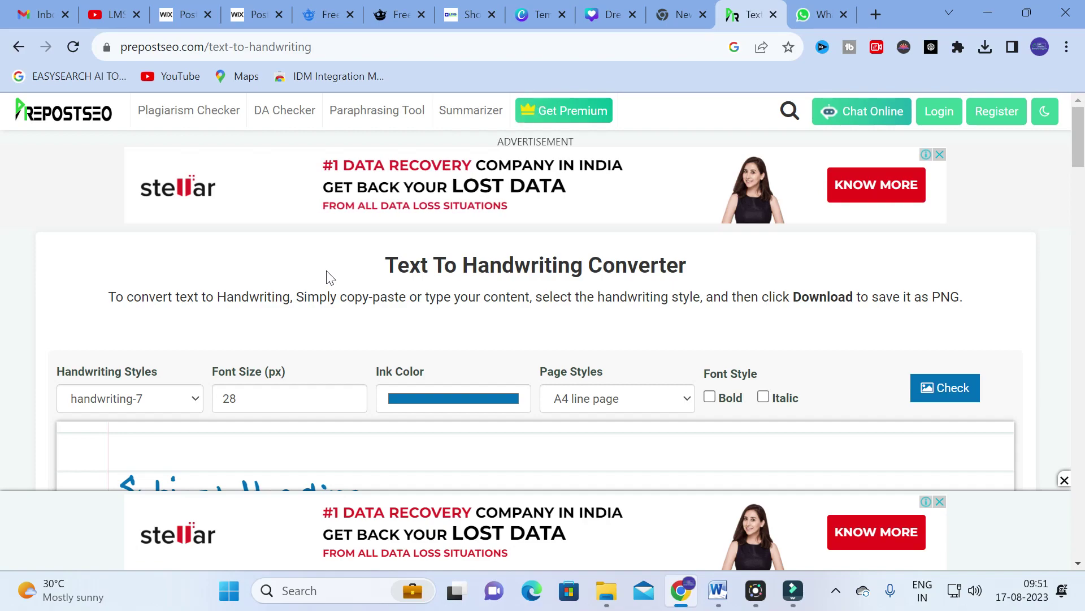
pyautogui.scroll(-10, 331, 272)
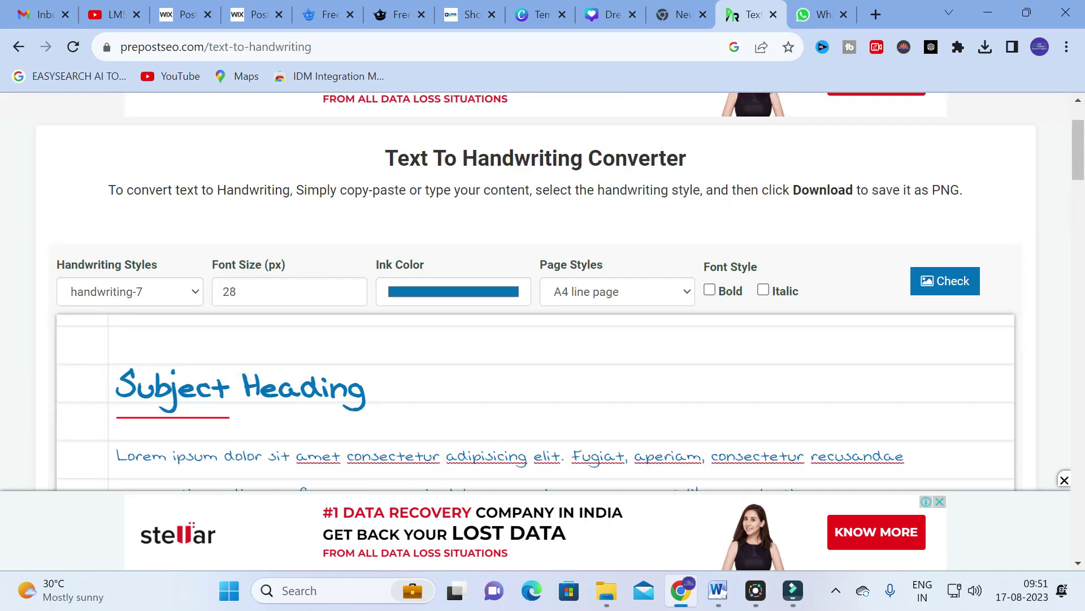
pyautogui.scroll(-3, 335, 266)
pyautogui.scroll(7, 334, 266)
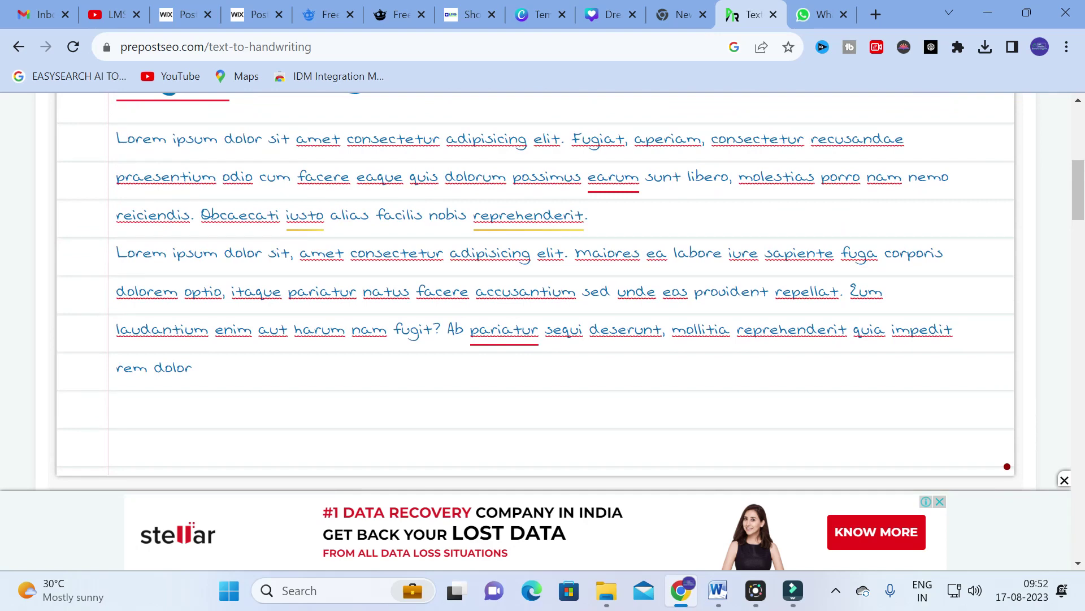
# - Return to the Prepostseo homepage, browse its tool lists and open the Plagiarism Checker
pyautogui.click(25, 47)
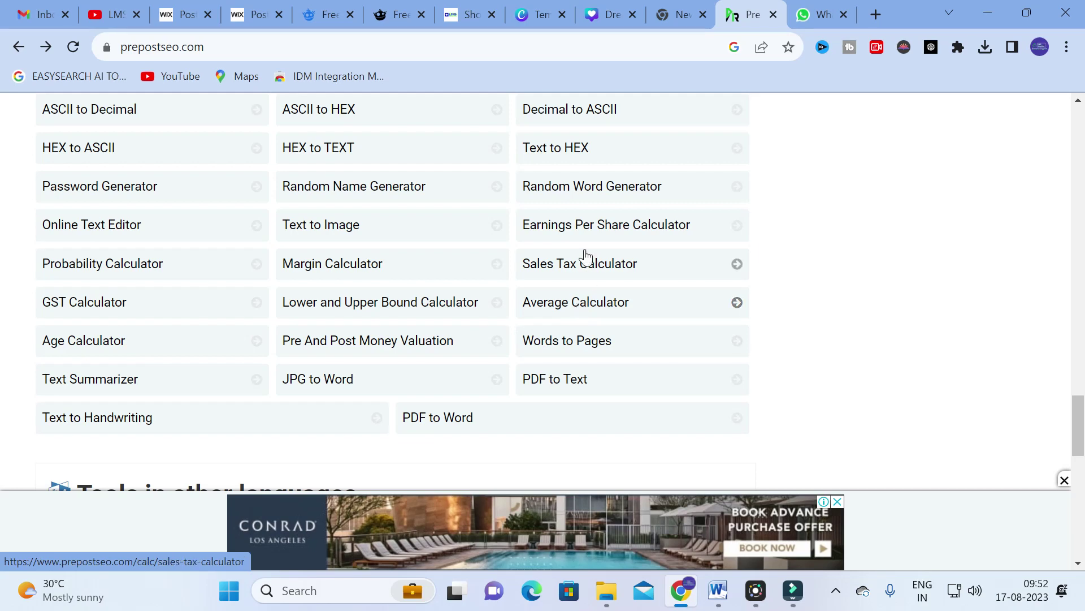
pyautogui.scroll(10, 79, 302)
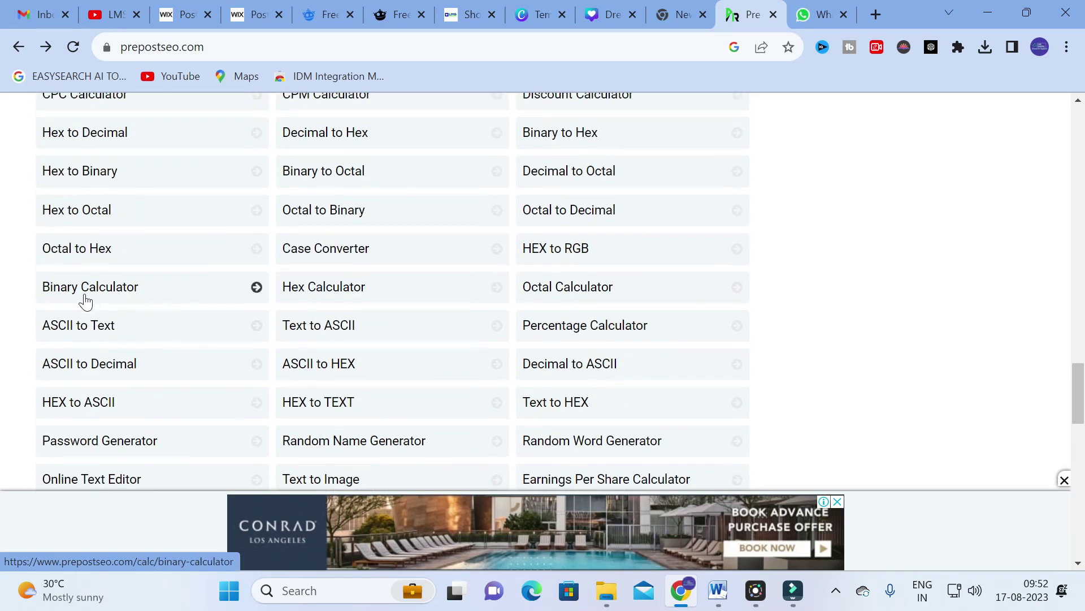
pyautogui.scroll(-5, 164, 243)
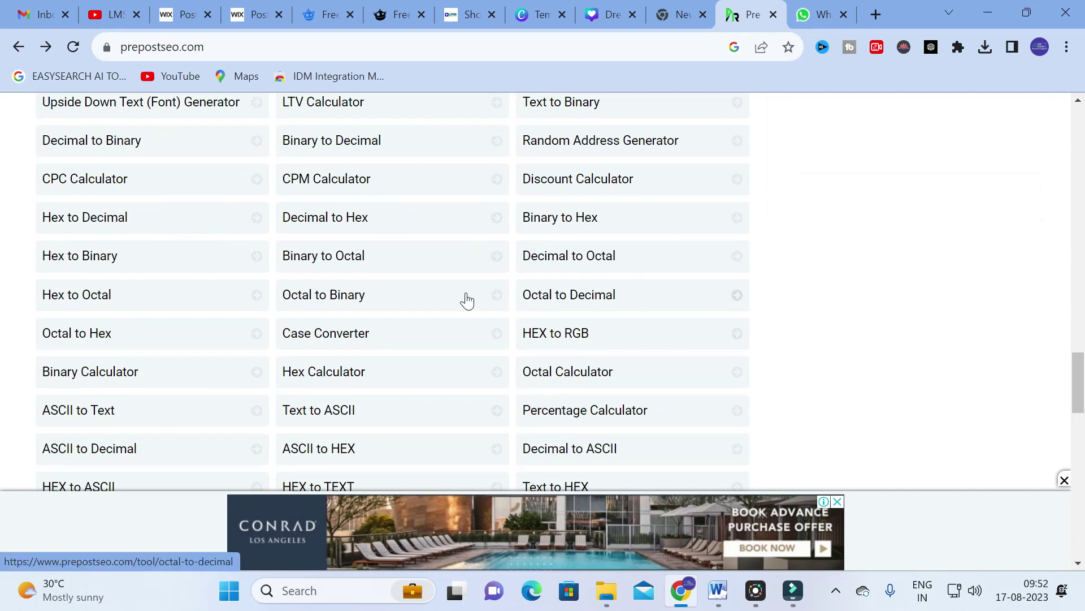
pyautogui.scroll(15, 489, 333)
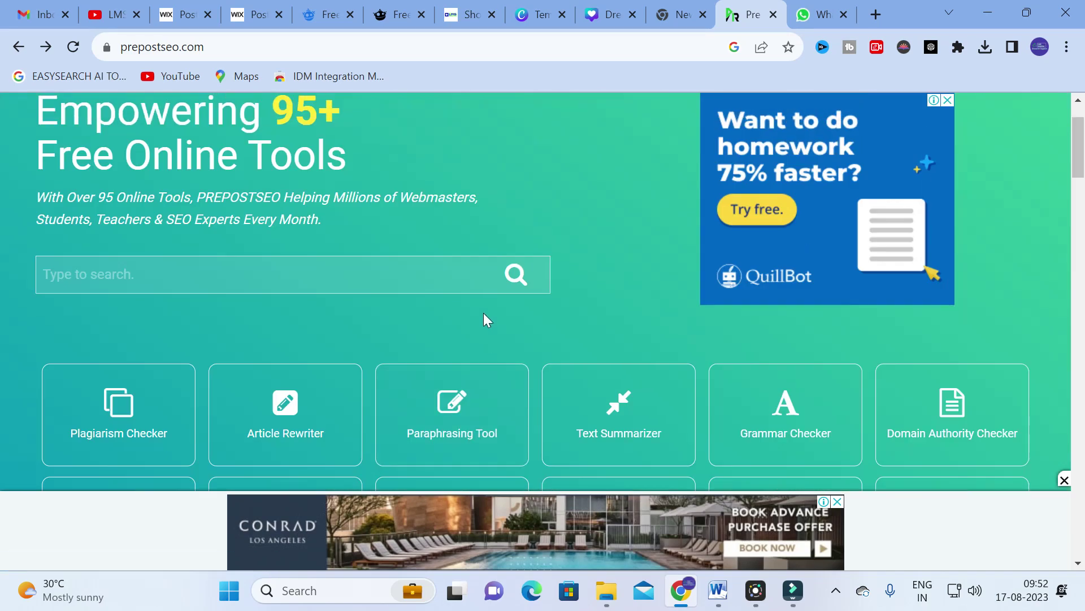
pyautogui.scroll(-3, 484, 314)
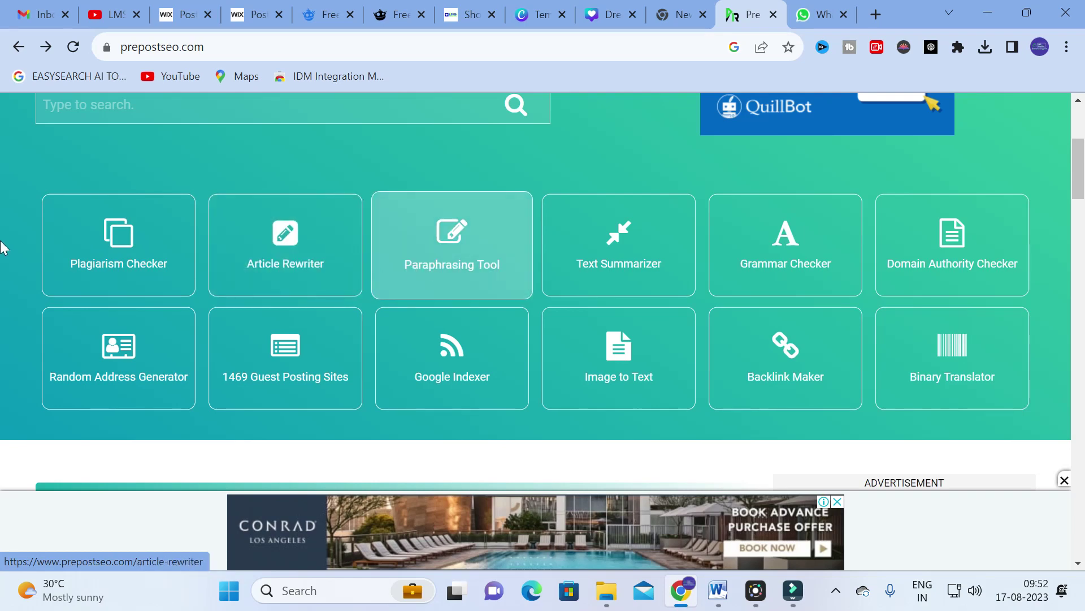
pyautogui.click(85, 243)
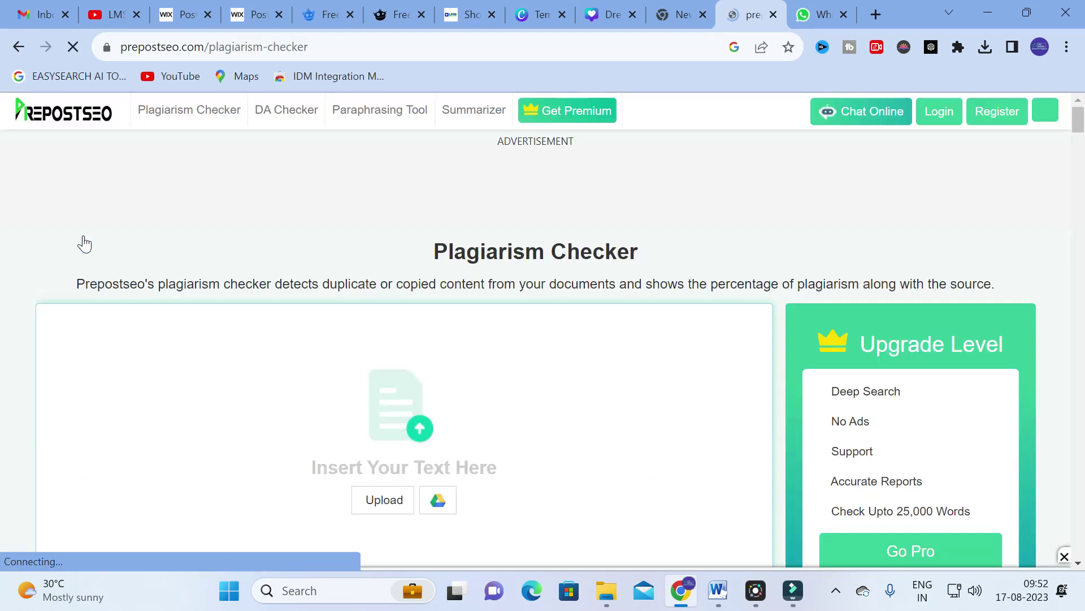
# - View and dismiss the file upload dialog, and enter the paragraph about PV systems as the text to check
pyautogui.scroll(-5, 490, 405)
pyautogui.scroll(3, 378, 327)
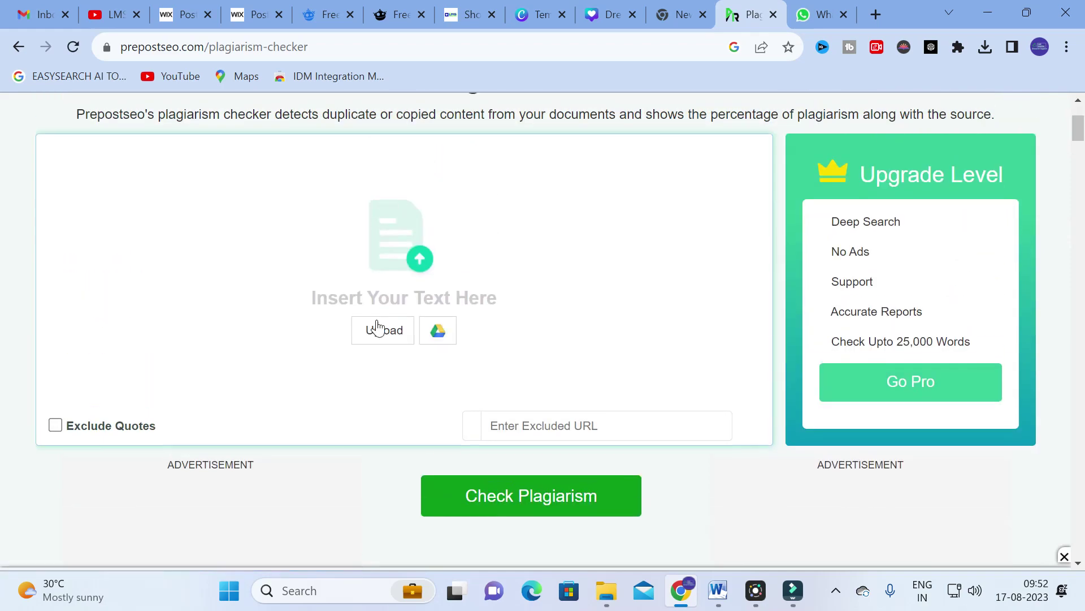
pyautogui.click(370, 212)
pyautogui.click(667, 47)
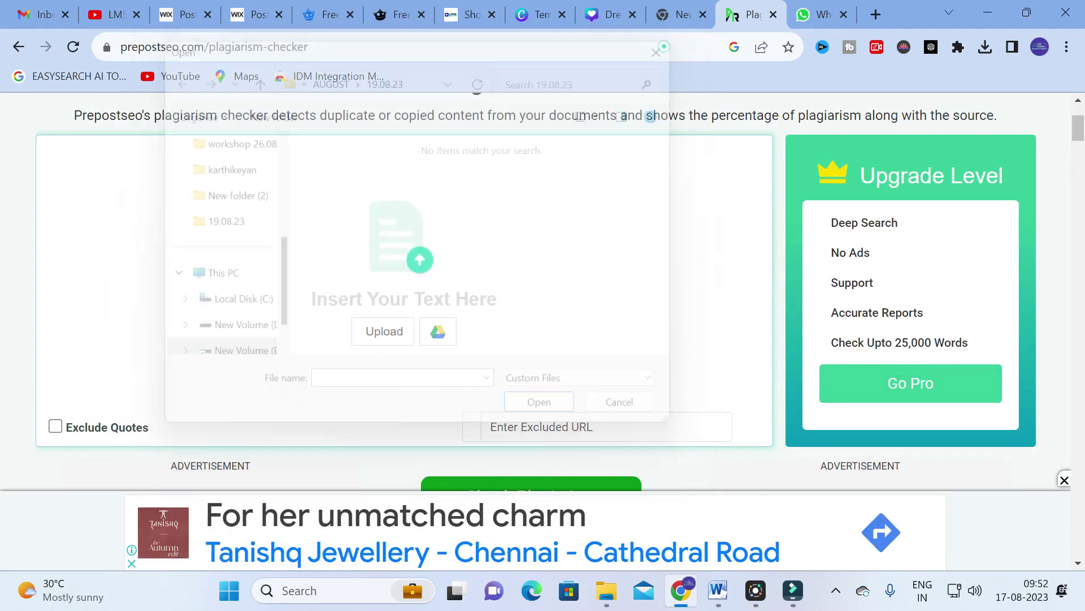
pyautogui.click(260, 184)
pyautogui.write('PV systems convert light directly into electricity, and are not to be confused with other solar technologies, such as concentrated solar power or solar thermal, used for heating and cooling. A solar array only encompasses the ensemble of solar panels, the visible part of the PV system, and does not include all the other hardware, often summarized as balance of system (BOS). PV systems range from small, rooftop-mounted or building-integrated systems with capacities from a few to several tens of kilowatts, to large utility-scale power stations of hundreds of megawatts. Nowadays, most PV systems are grid-connected, while off-grid or stand-alone systems account for a small portion of the market.')
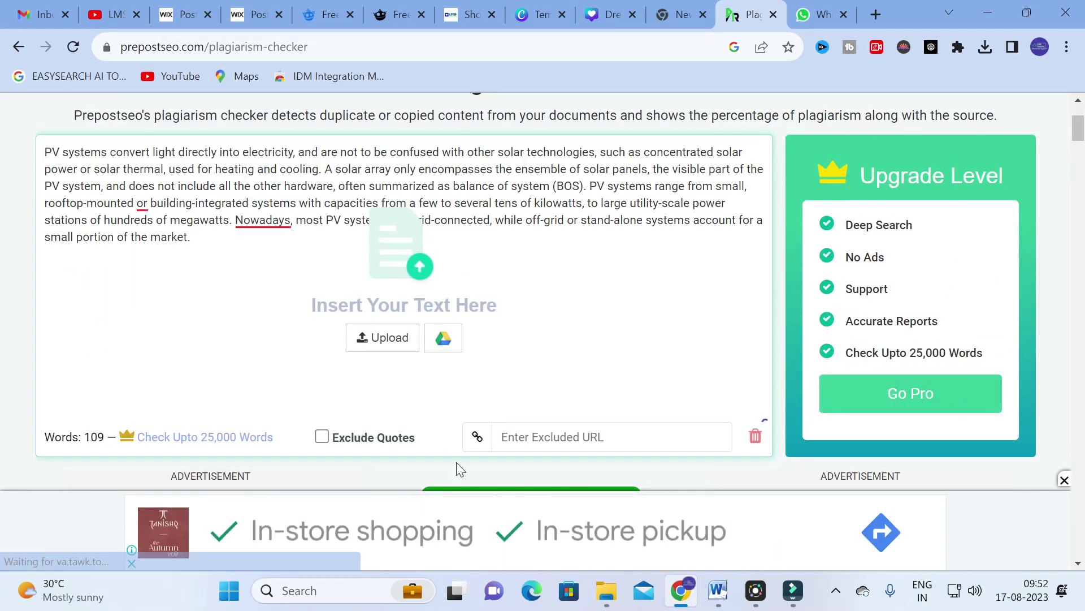
# - Exclude quotes from the check, start the plagiarism check and complete the reCAPTCHA
pyautogui.click(321, 437)
pyautogui.scroll(-4, 459, 304)
pyautogui.click(539, 266)
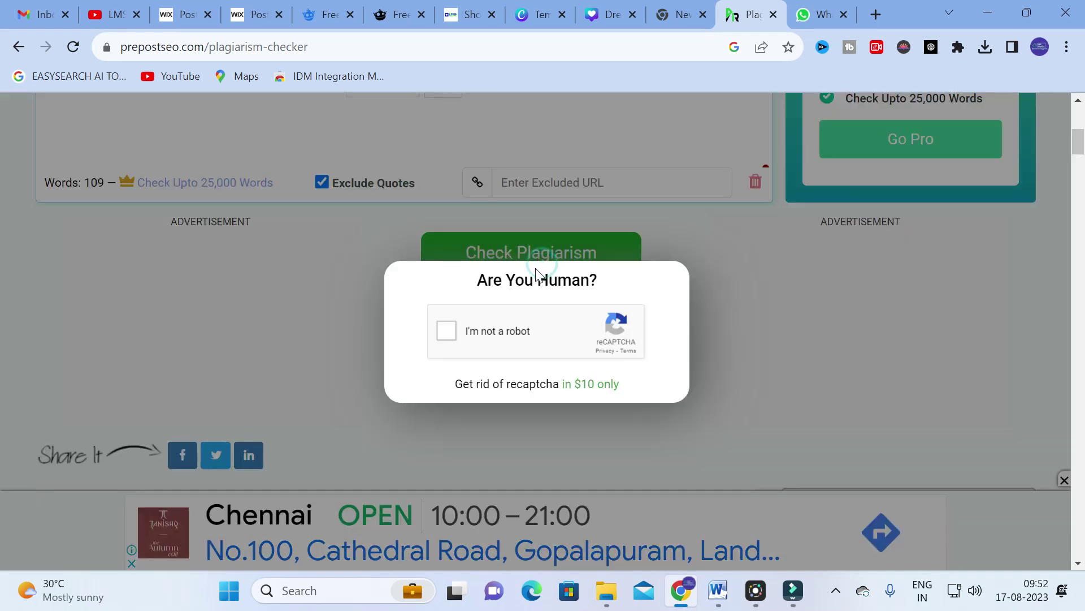
pyautogui.click(446, 331)
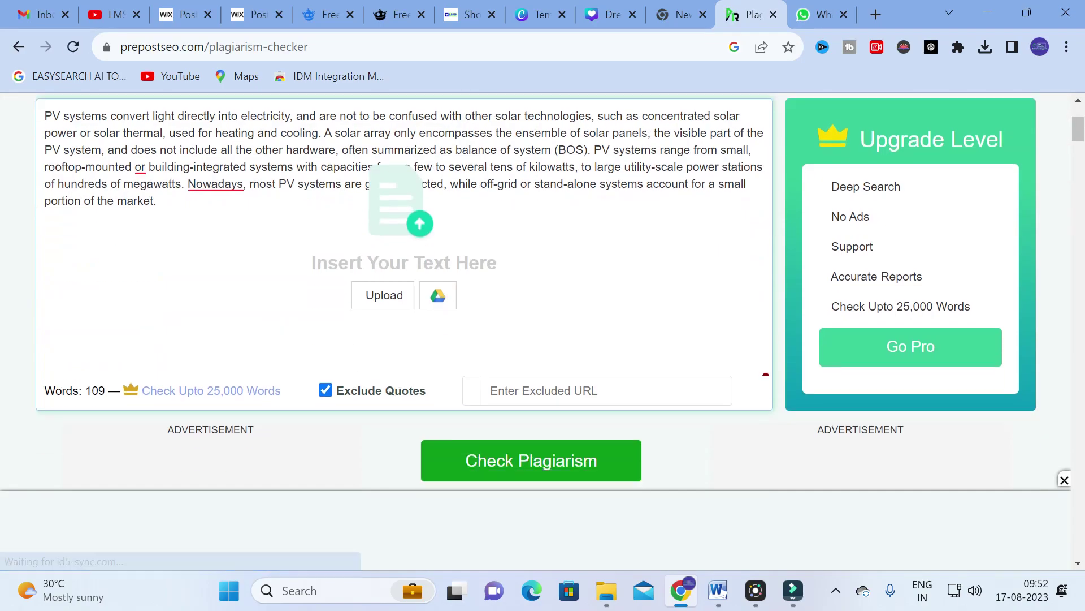
# - Review the plagiarism results, inspecting the underlined sentences and the source match for the PV systems range sentence
pyautogui.scroll(-4, 324, 362)
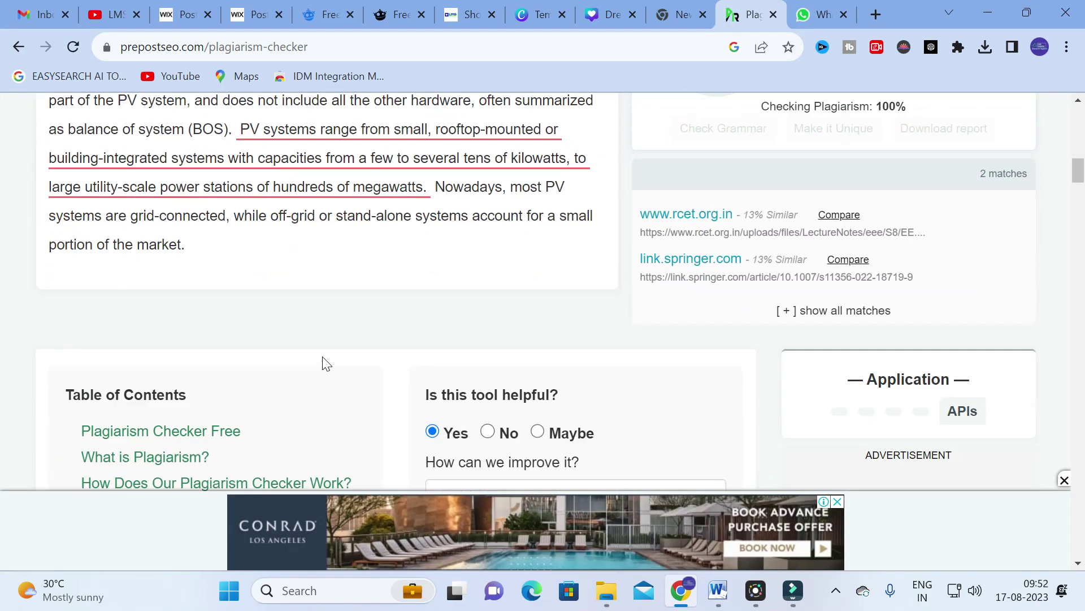
pyautogui.scroll(2, 324, 365)
pyautogui.scroll(1, 324, 365)
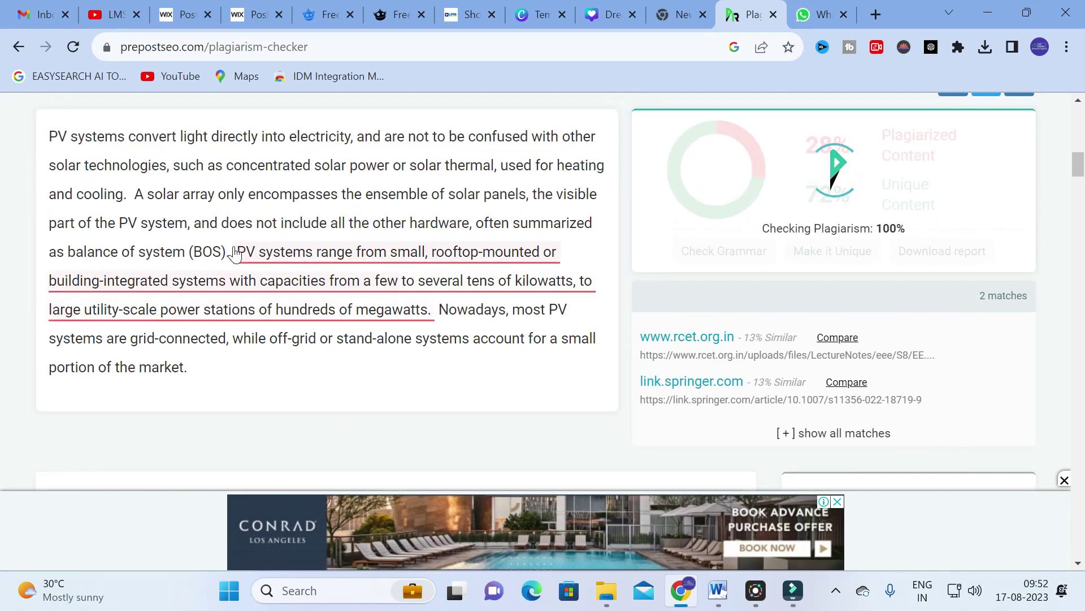
pyautogui.click(280, 277)
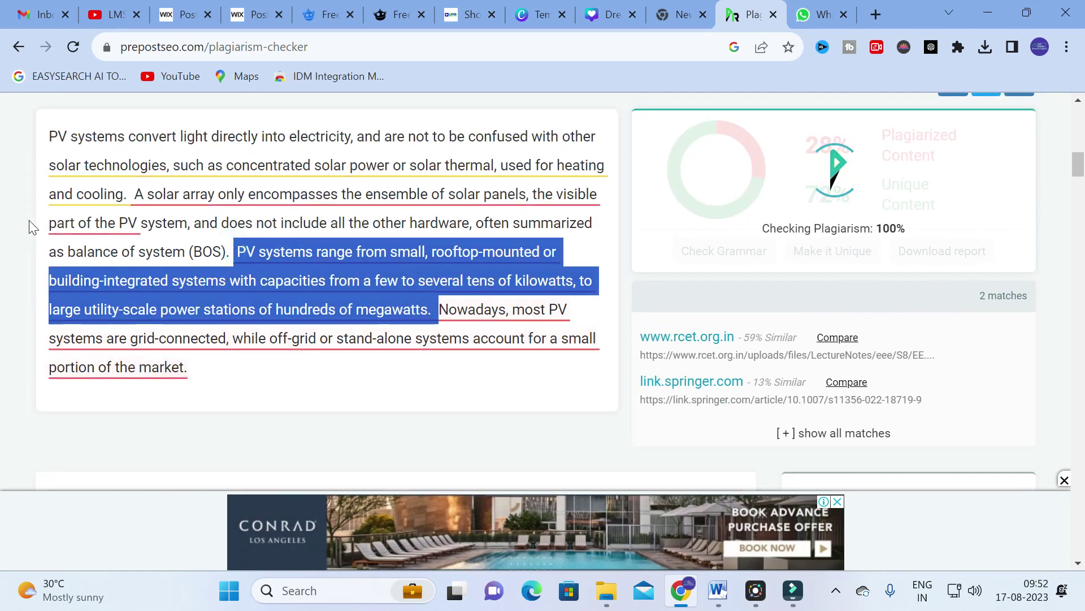
pyautogui.click(165, 220)
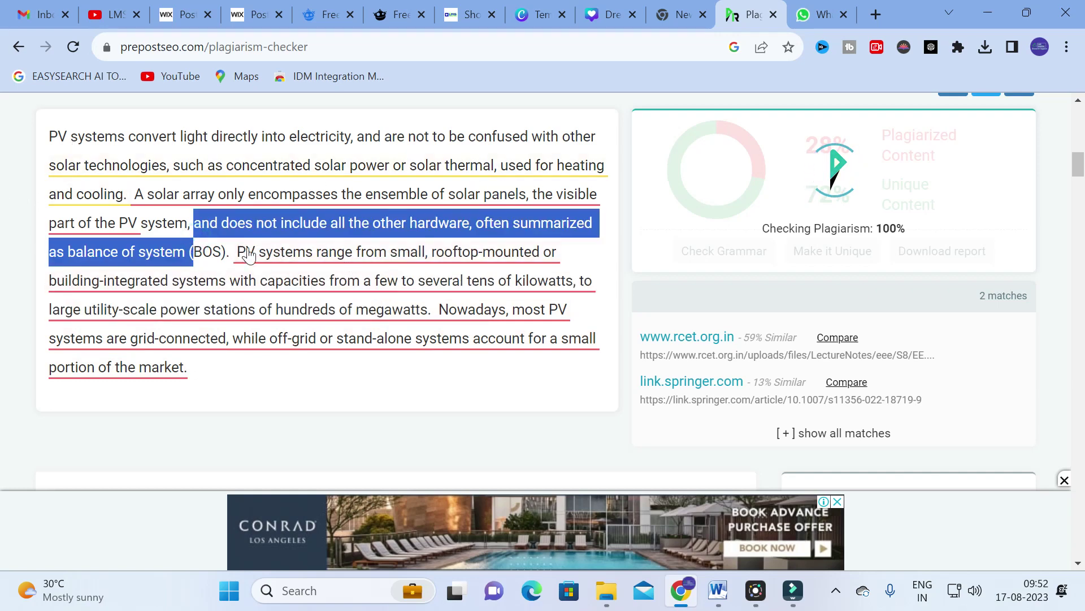
pyautogui.click(294, 311)
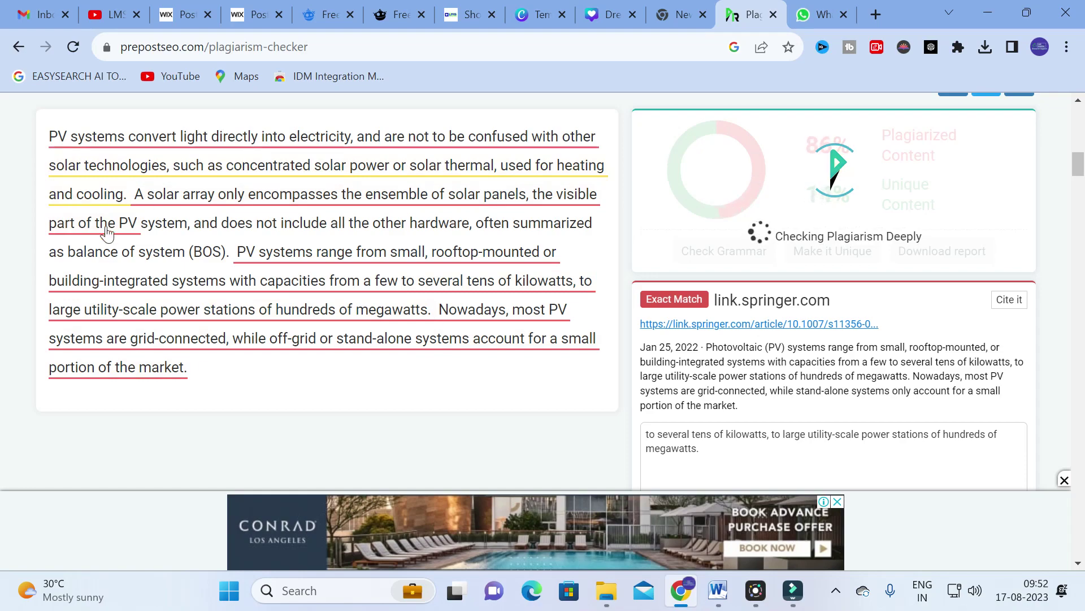
# - Read the word limits for each user type in the Plagiarism Checker's description
pyautogui.scroll(-10, 162, 239)
pyautogui.scroll(8, 162, 238)
pyautogui.scroll(-10, 162, 238)
pyautogui.scroll(3, 162, 237)
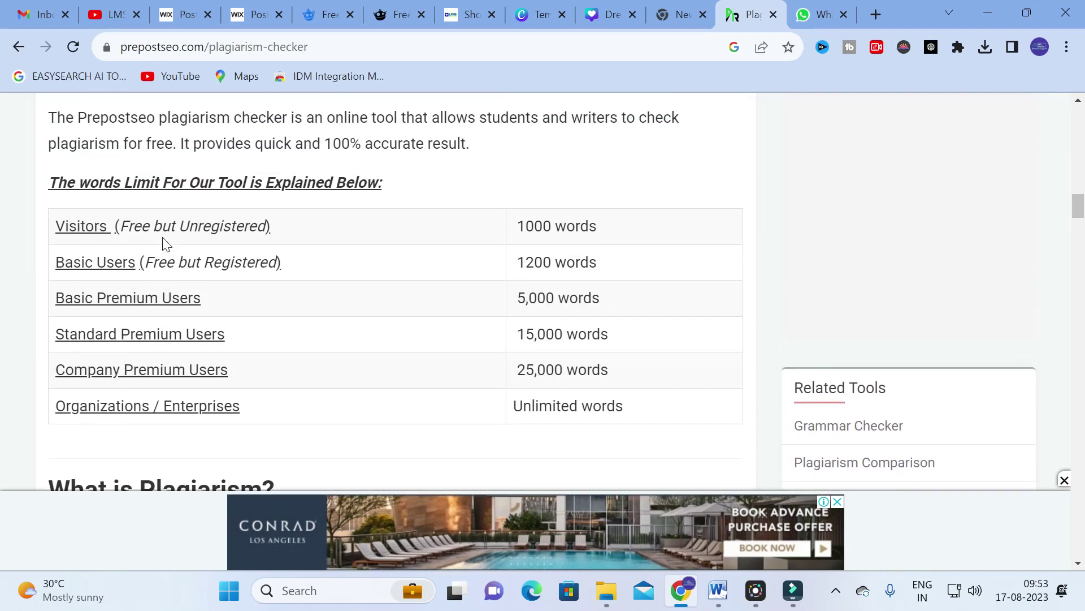
# - Leave the Plagiarism Checker and return to the Prepostseo homepage
pyautogui.scroll(10, 162, 242)
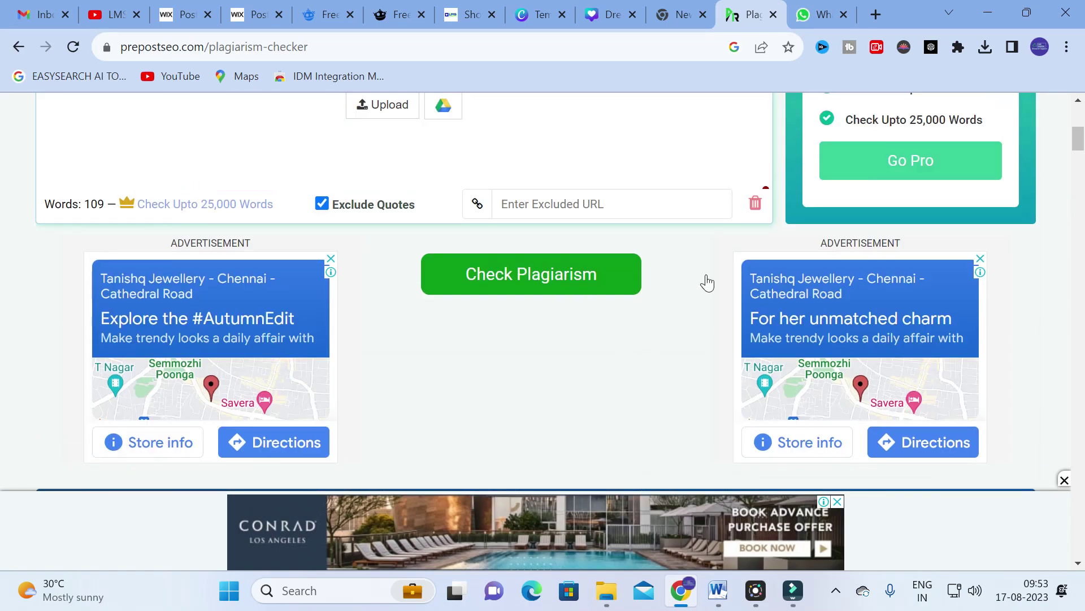
pyautogui.scroll(5, 333, 248)
pyautogui.click(12, 50)
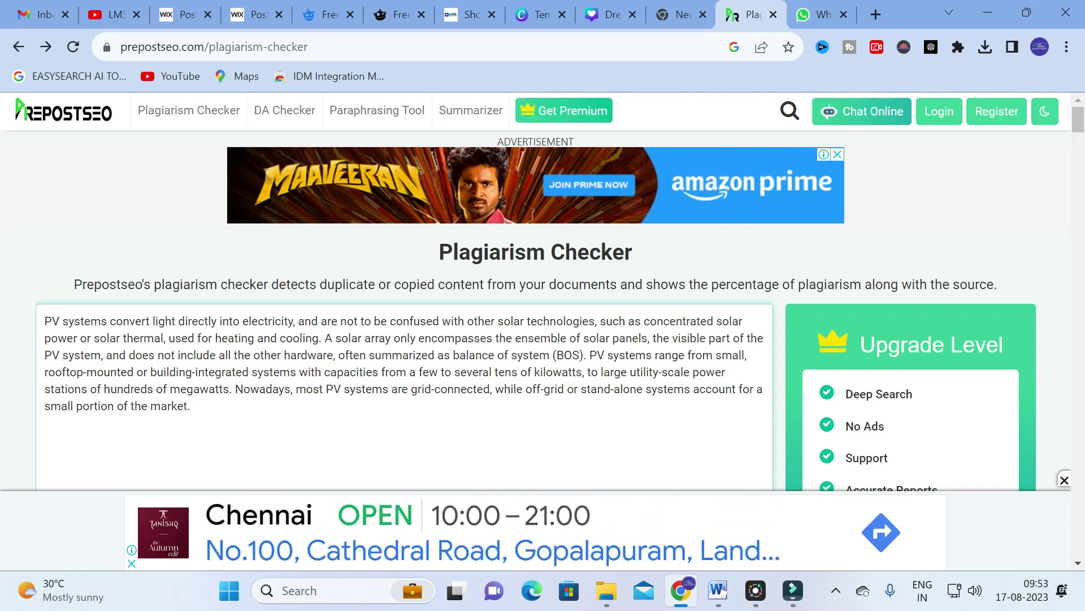
pyautogui.click(24, 45)
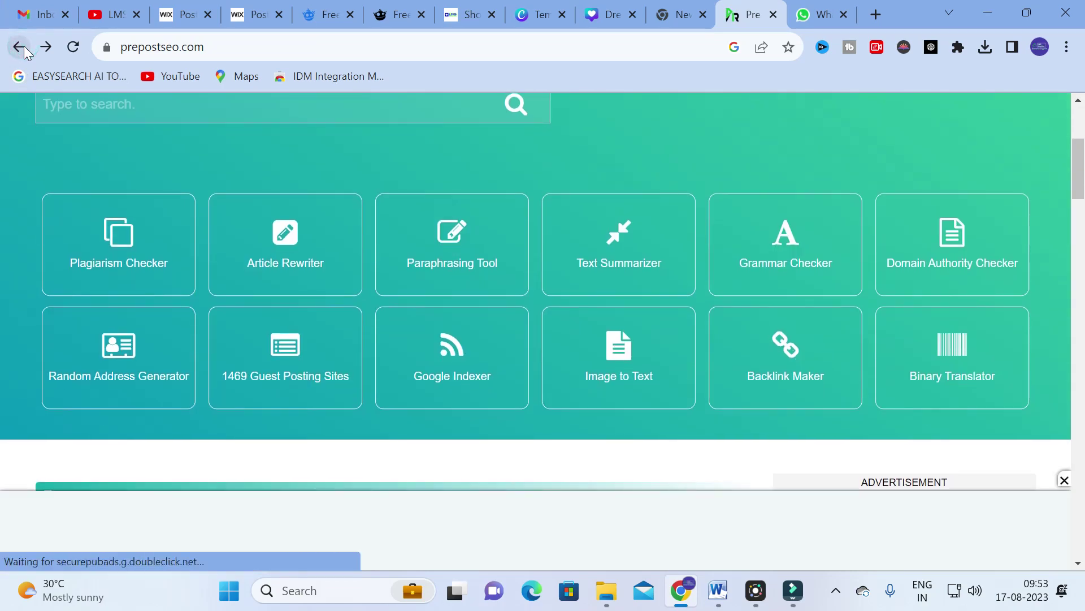